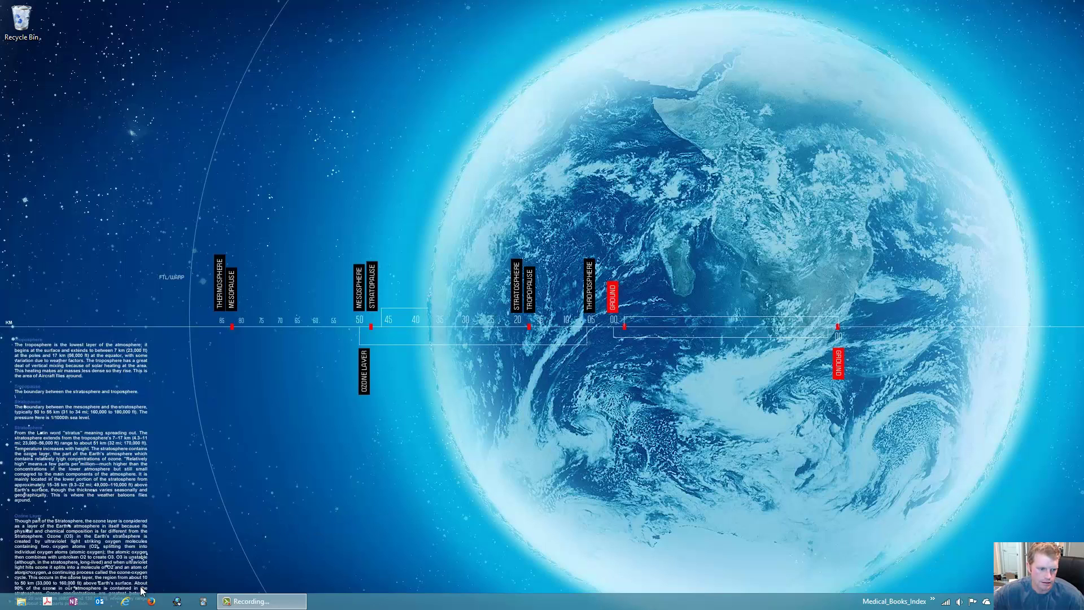
- In Internet Explorer, open the bookmarked Gizmo's Freeware site and its Best Free Windows 64 Bit Software list
click(129, 603)
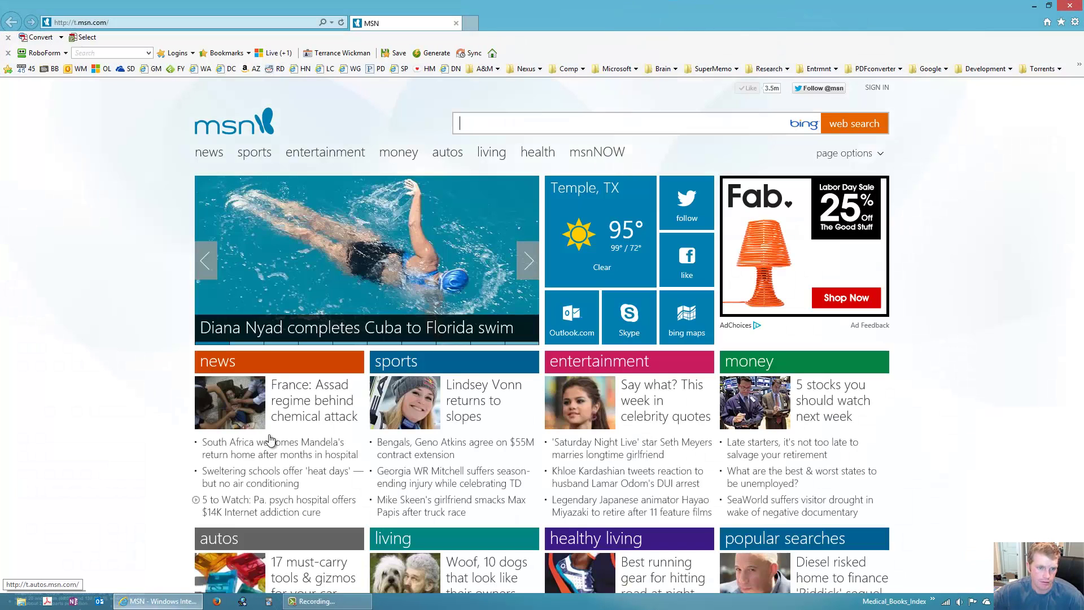
click(576, 69)
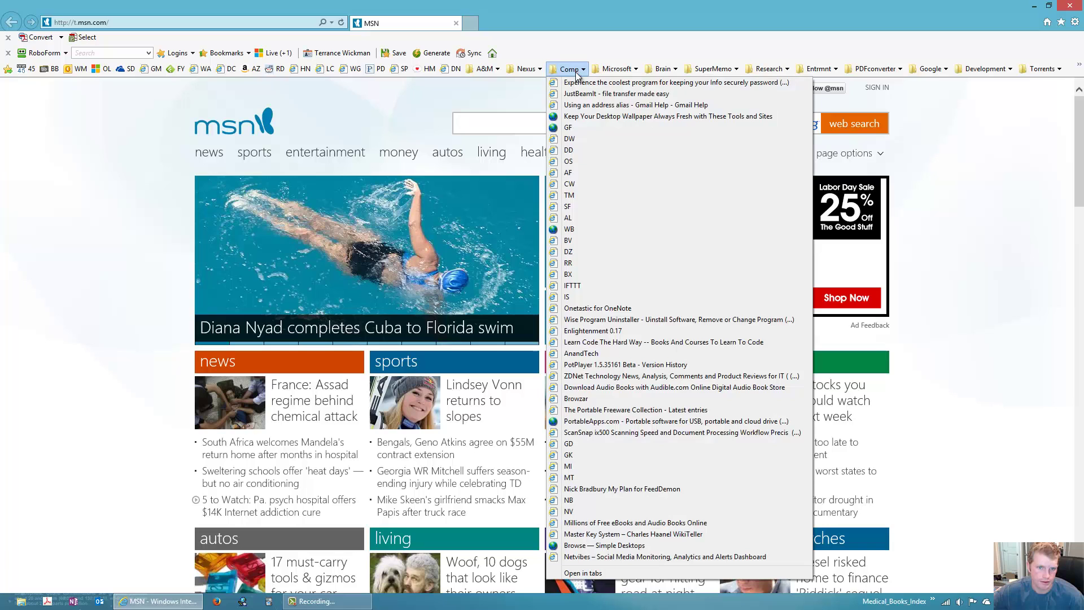
click(577, 127)
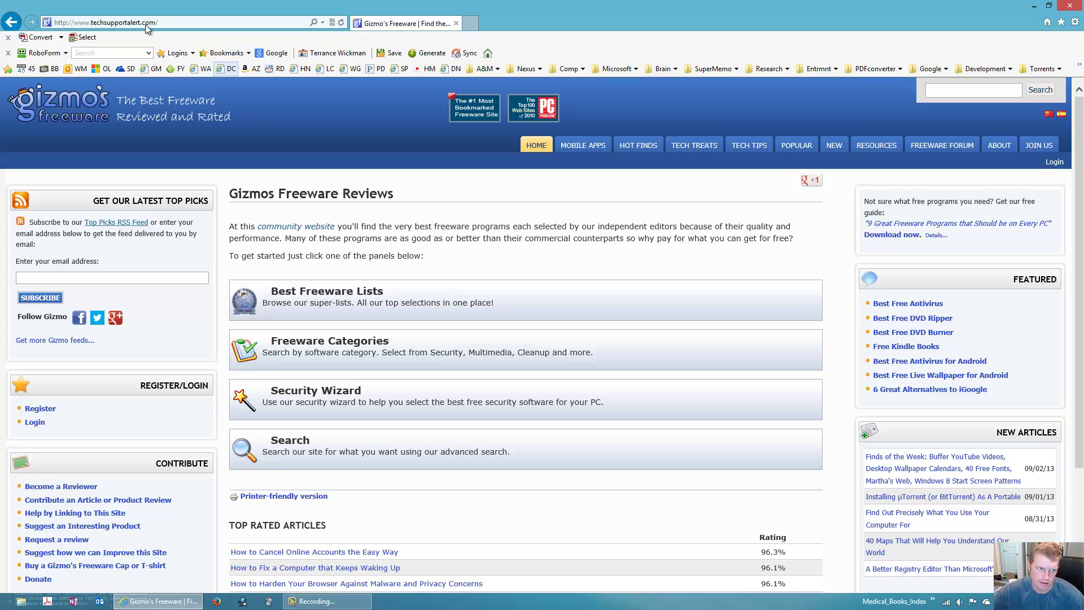
click(395, 308)
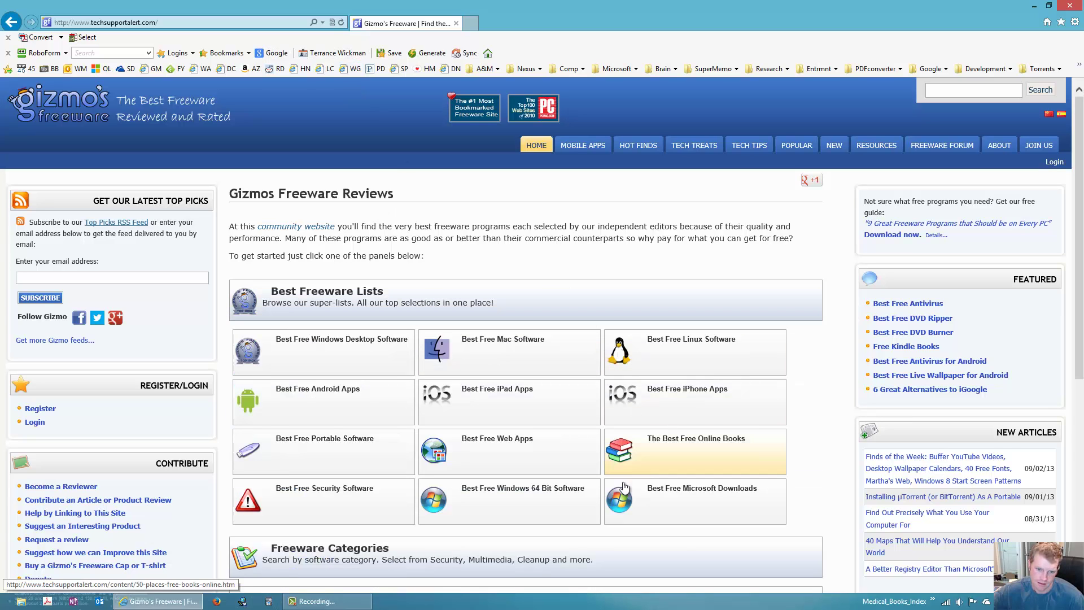
click(532, 500)
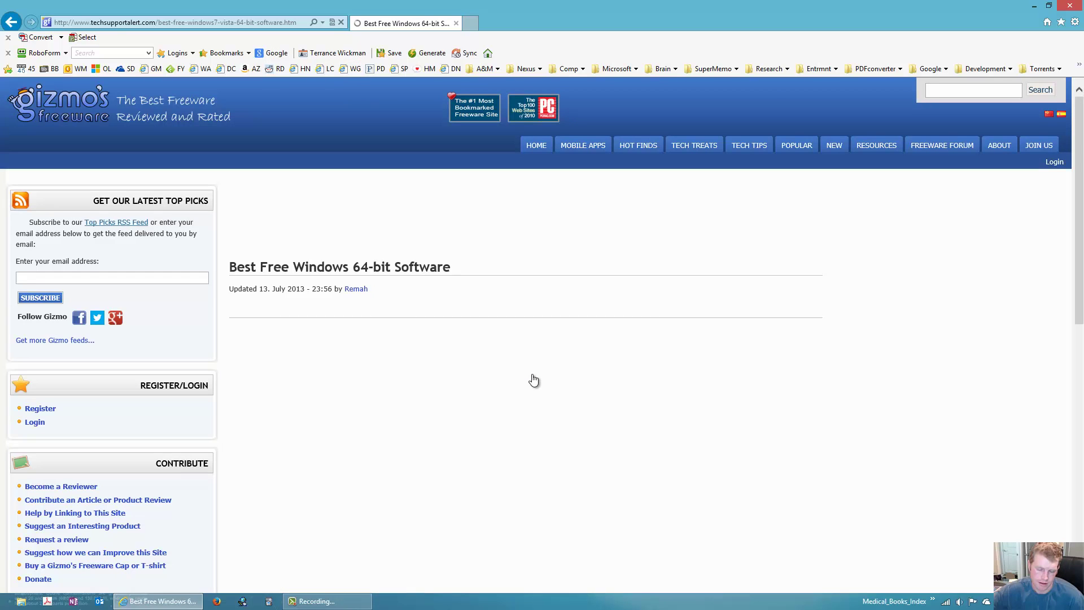
- Browse the 64-bit software page index and open Page 4, Multimedia
scroll(534, 379, down, 1)
scroll(534, 380, down, 9)
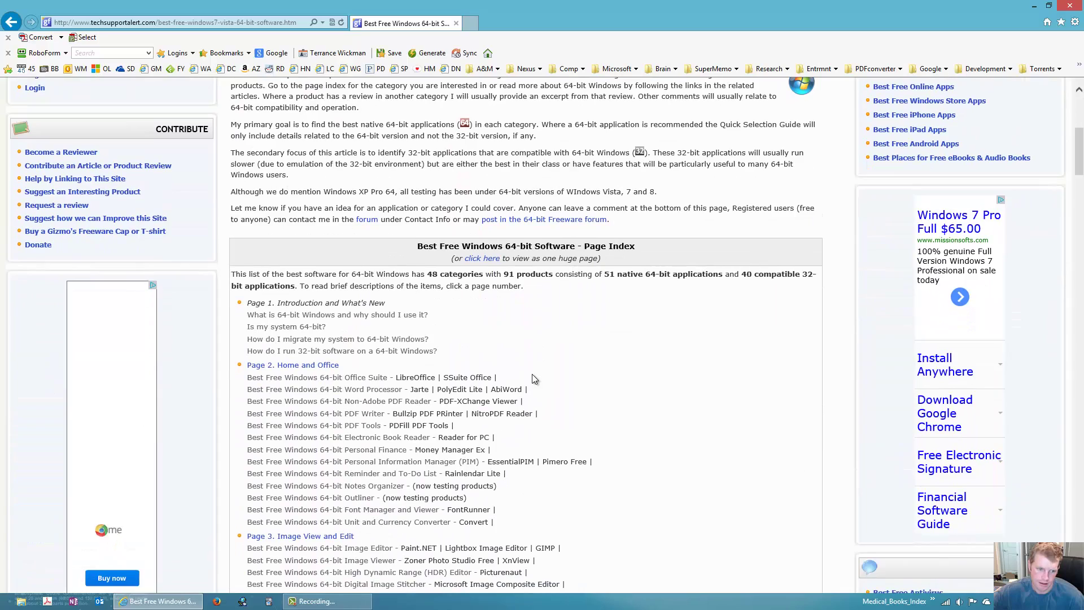
scroll(532, 374, down, 7)
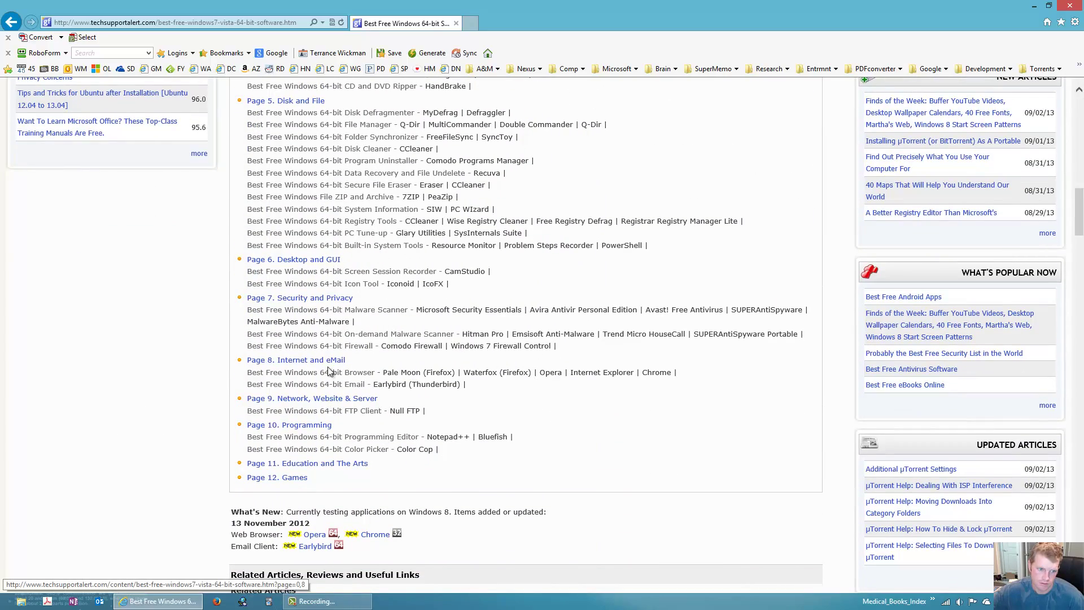
scroll(370, 384, up, 4)
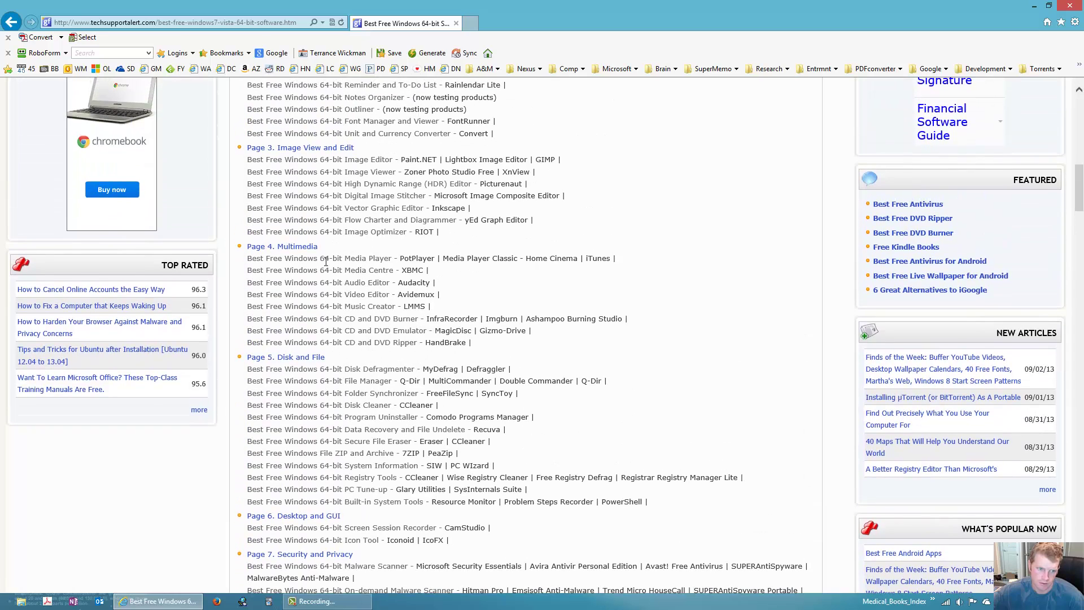
click(298, 250)
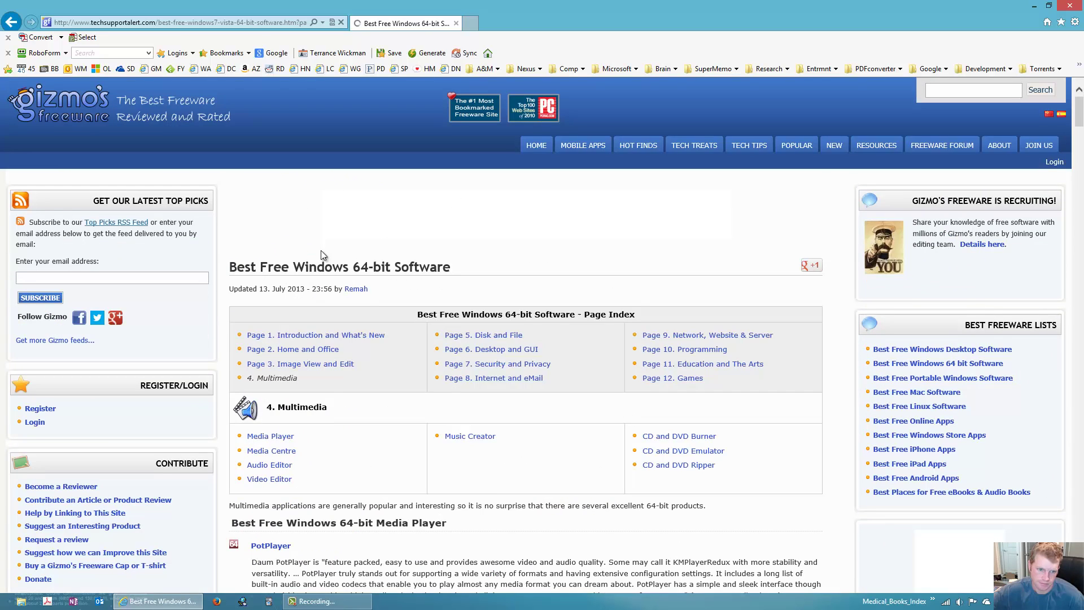
- Open PotPlayer's dvbsupport.net download page from its review entry and run the x64 edition installer
scroll(313, 339, down, 3)
click(280, 350)
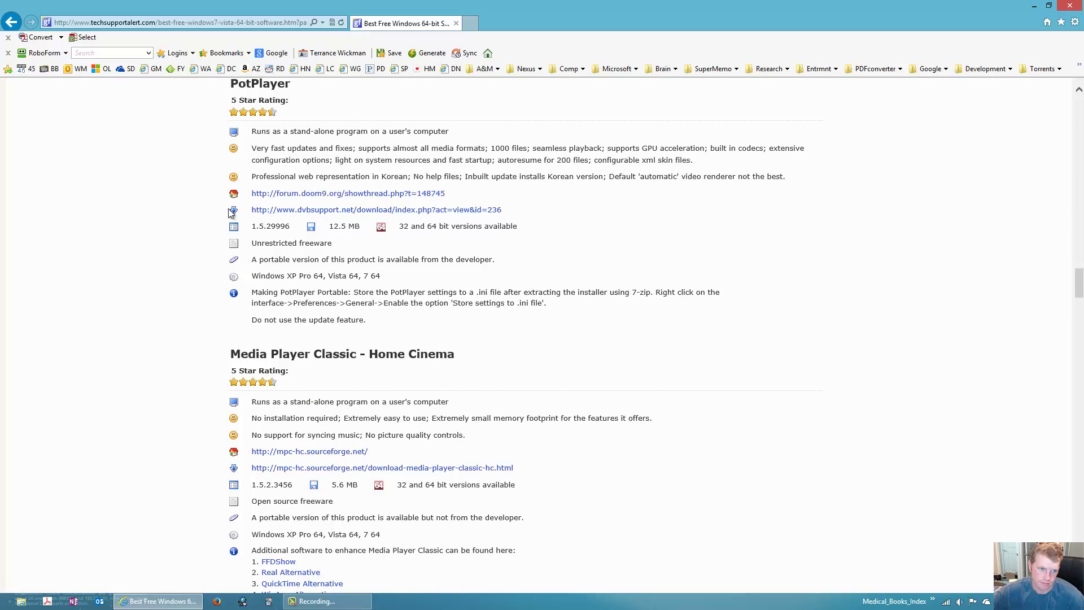
click(279, 210)
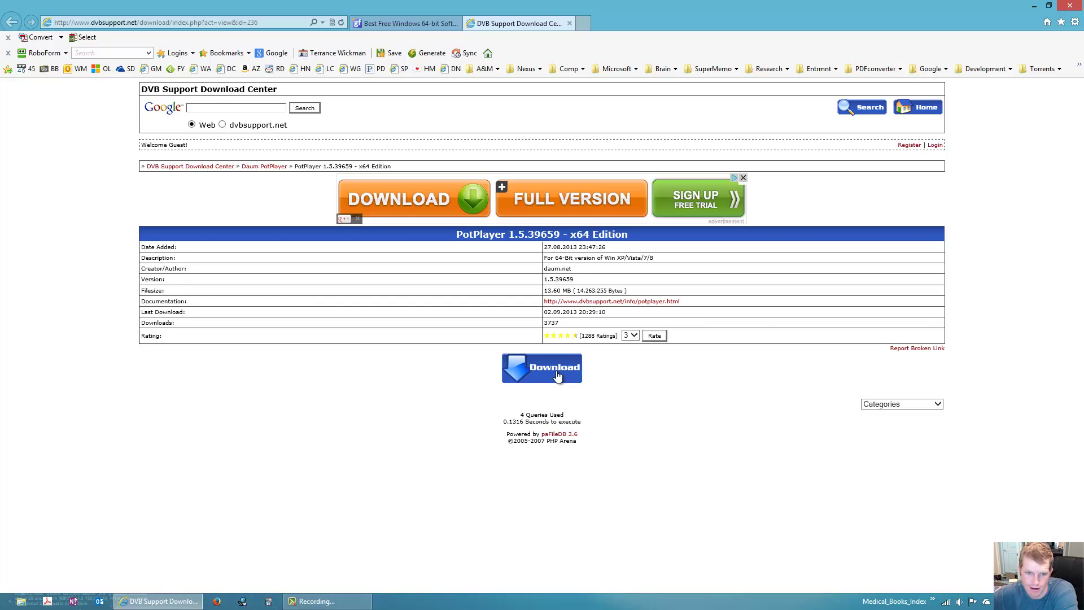
click(557, 375)
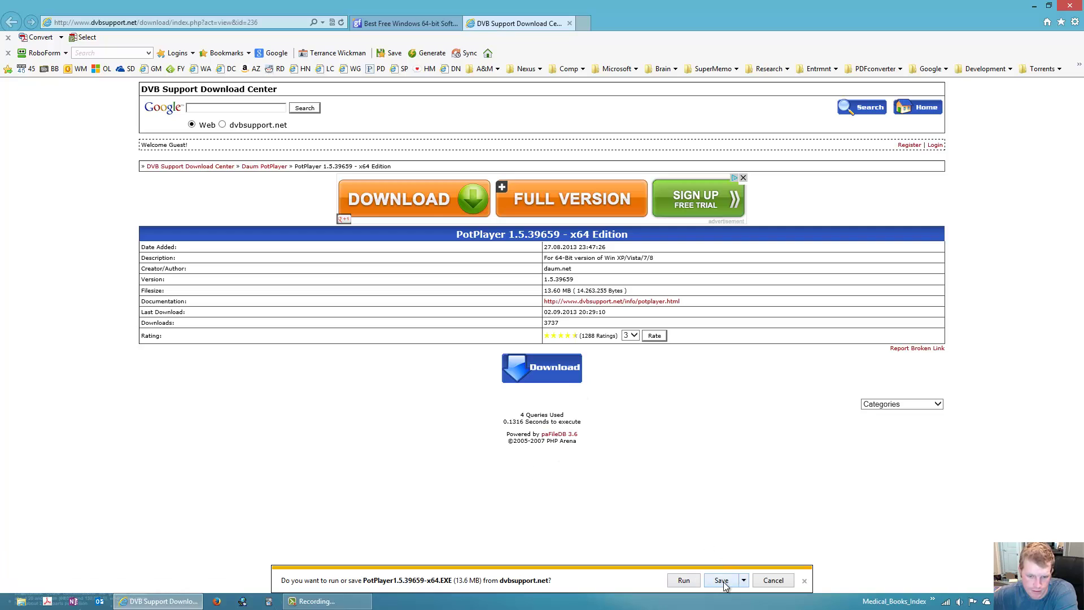
click(685, 580)
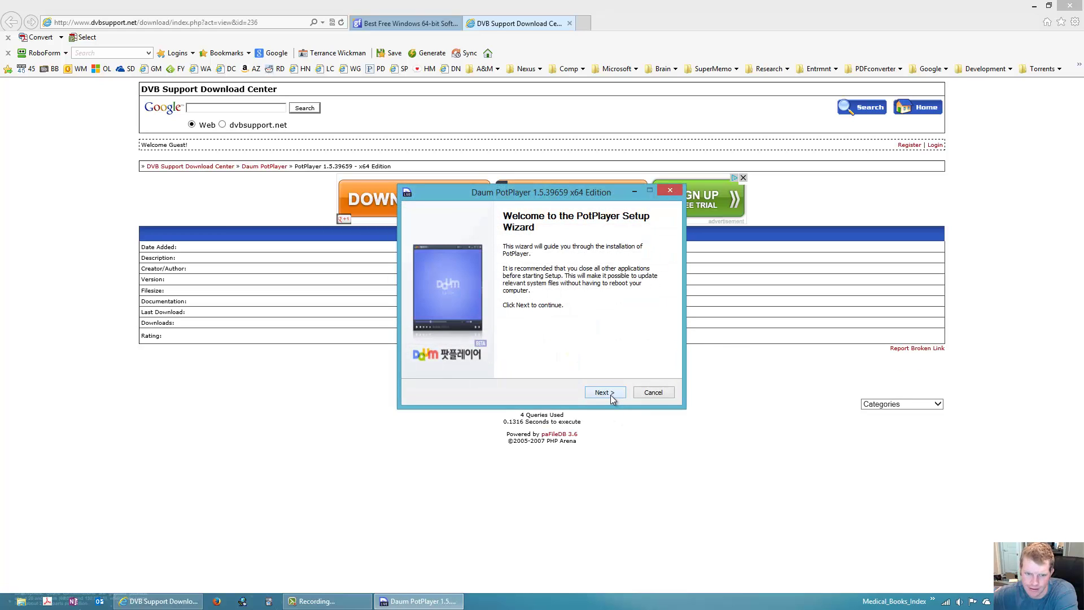
- Install PotPlayer x64 with the default components and 2/0/0 (2.0 Stereo) speakers, and close all browser tabs
click(611, 394)
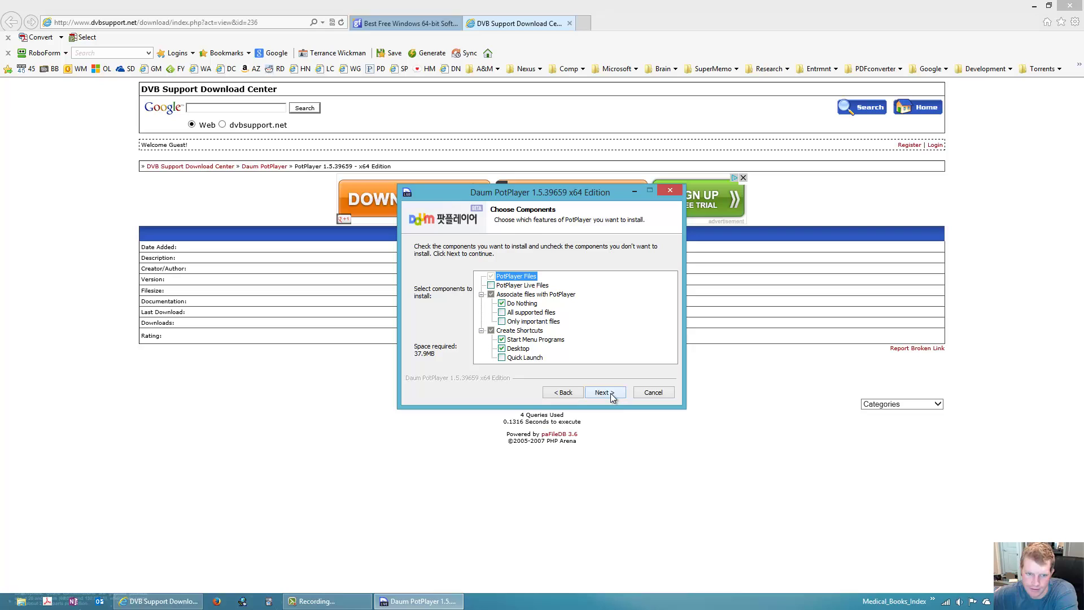
click(611, 393)
click(611, 393)
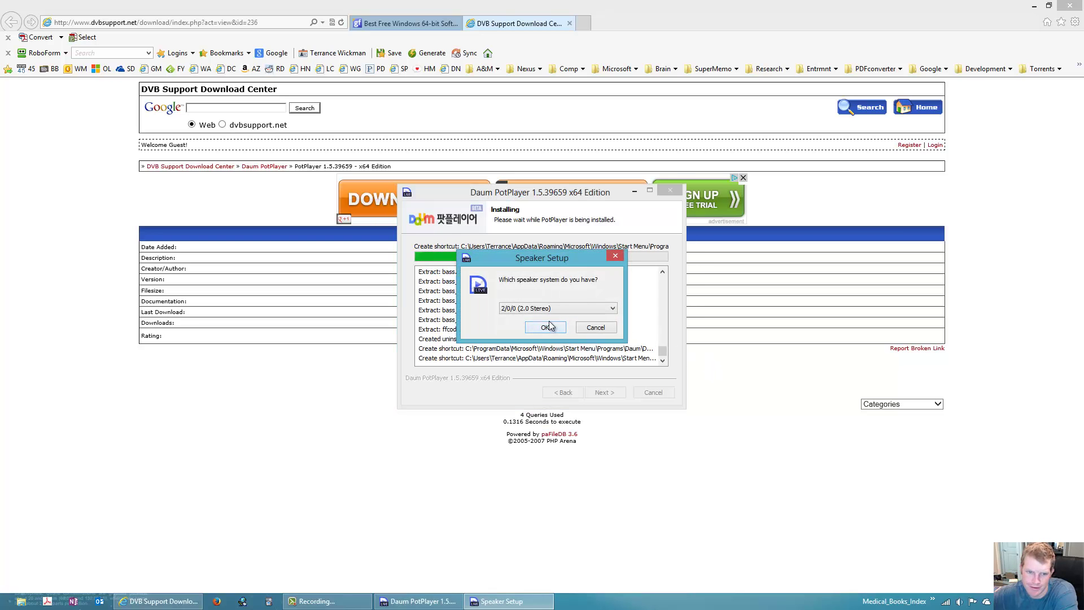
click(546, 327)
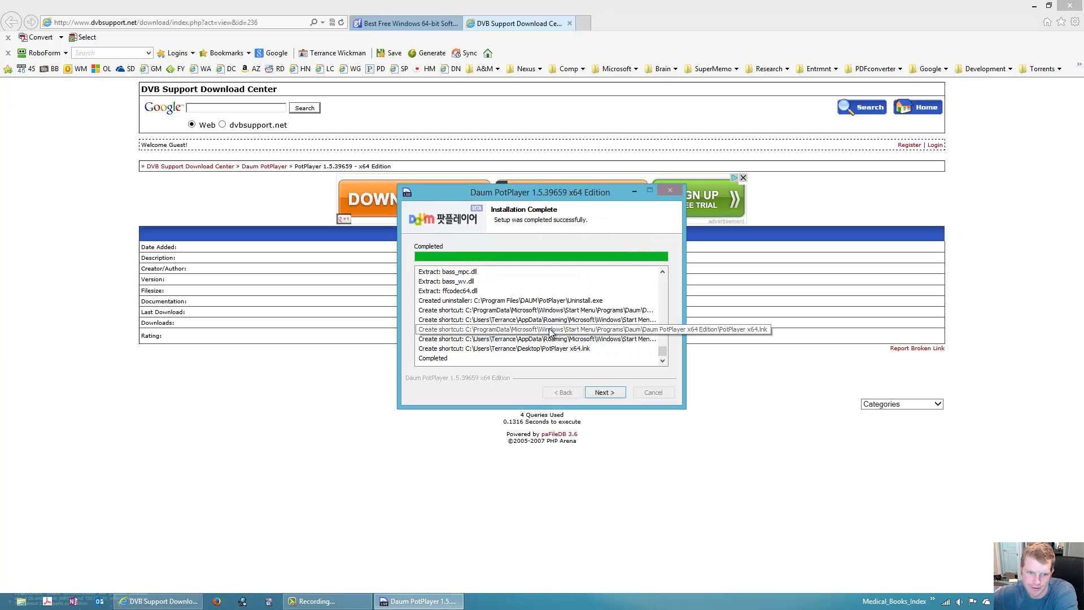
click(617, 394)
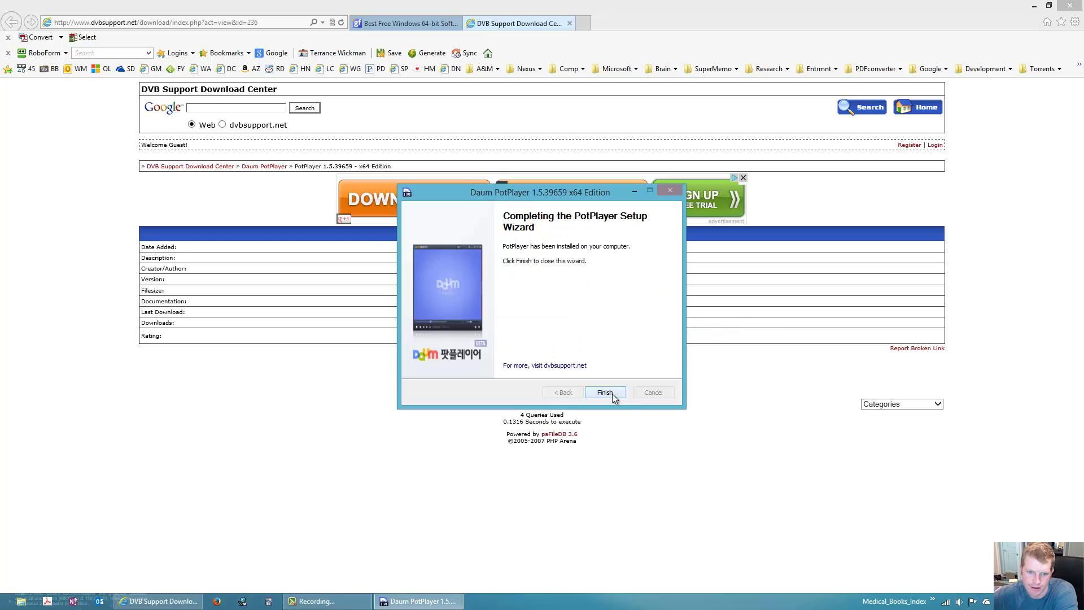
click(612, 394)
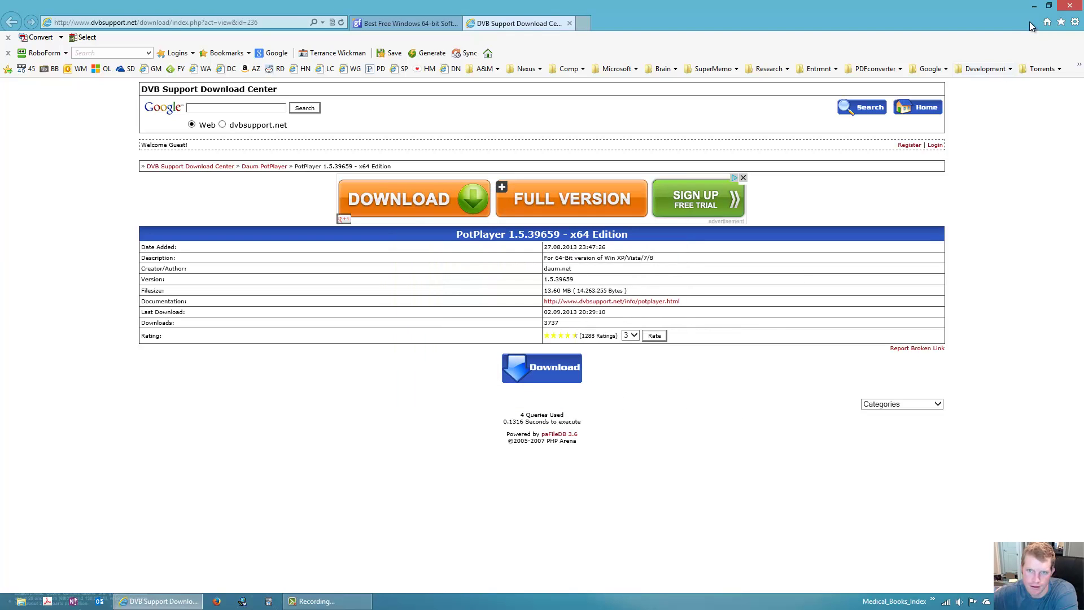
click(1070, 6)
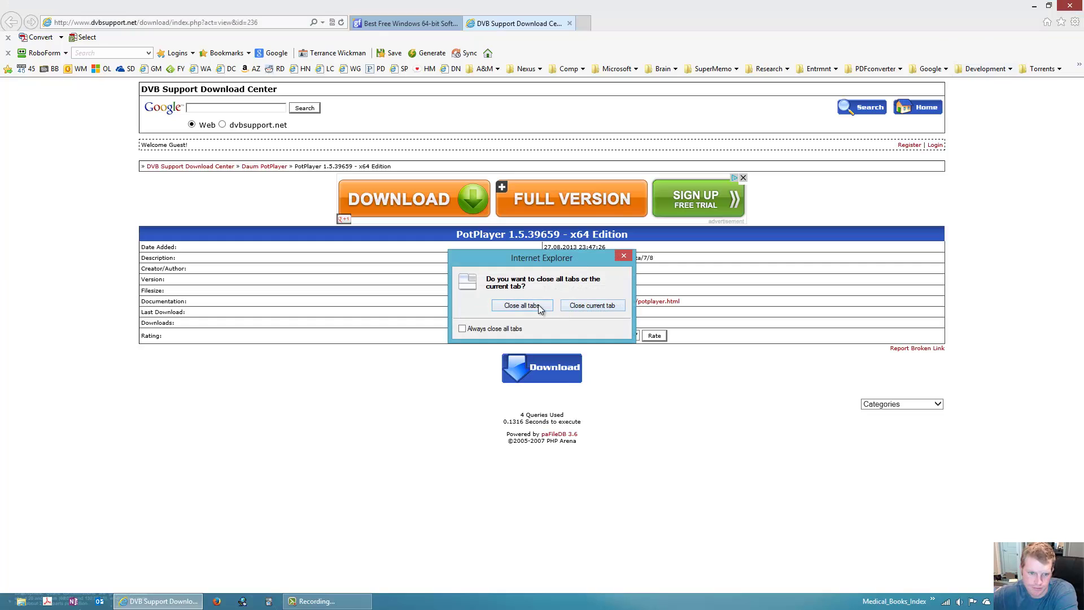
click(540, 308)
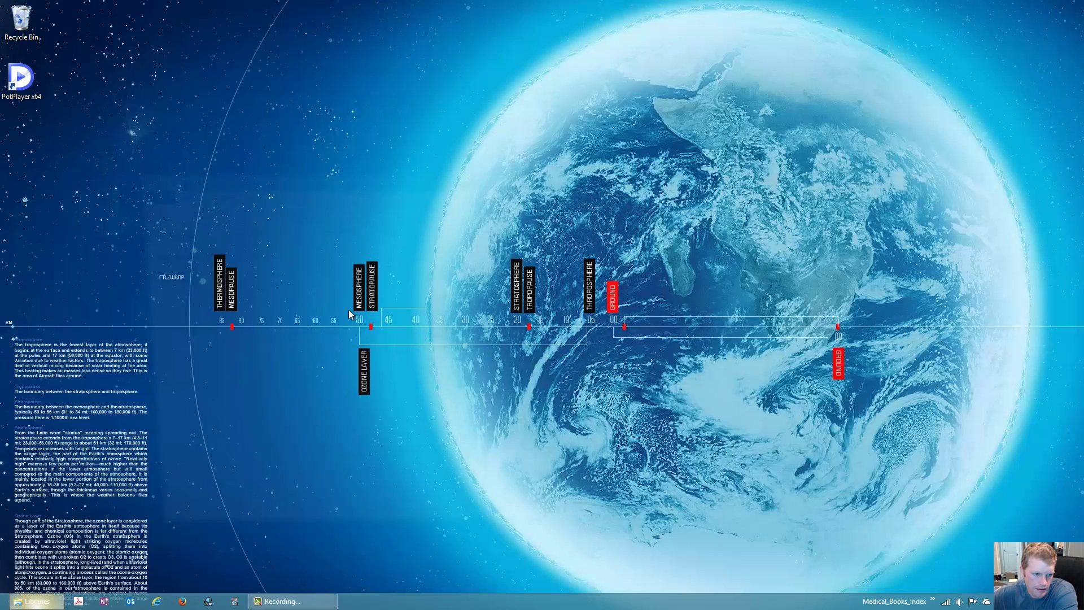
- In File Explorer, open the Cardiac Physiology folder within the Videos library and widen the Name column to show full file names
key(super+e)
click(158, 261)
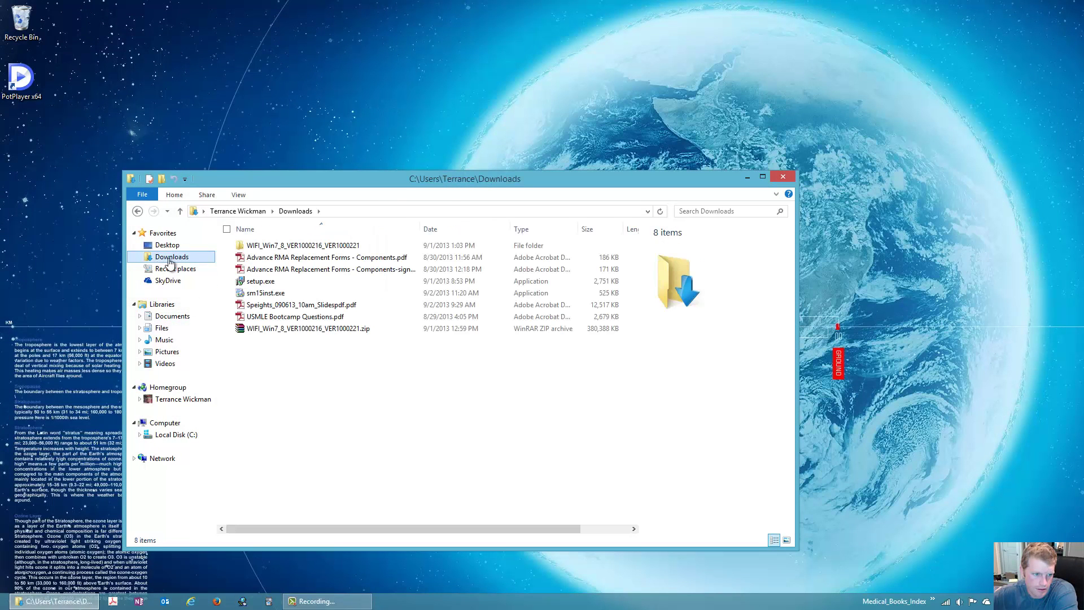
click(156, 333)
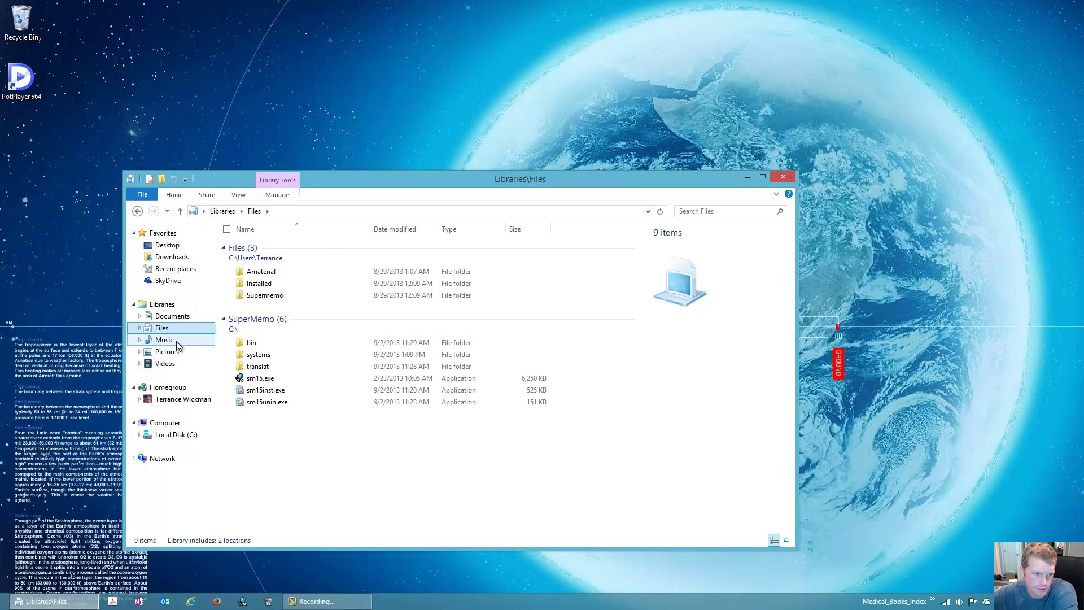
click(165, 363)
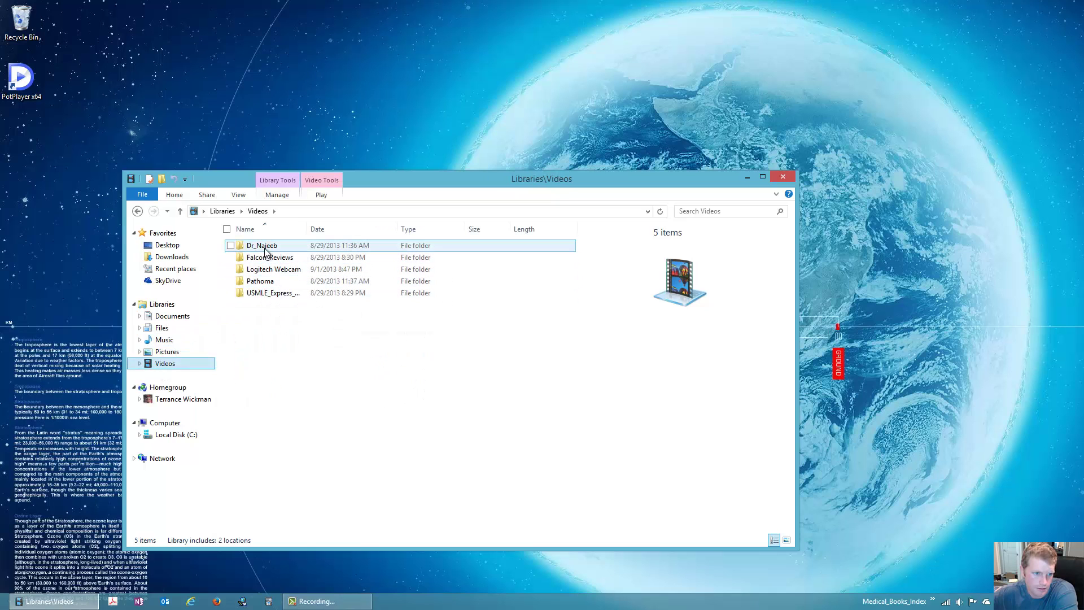
double_click(266, 248)
double_click(265, 249)
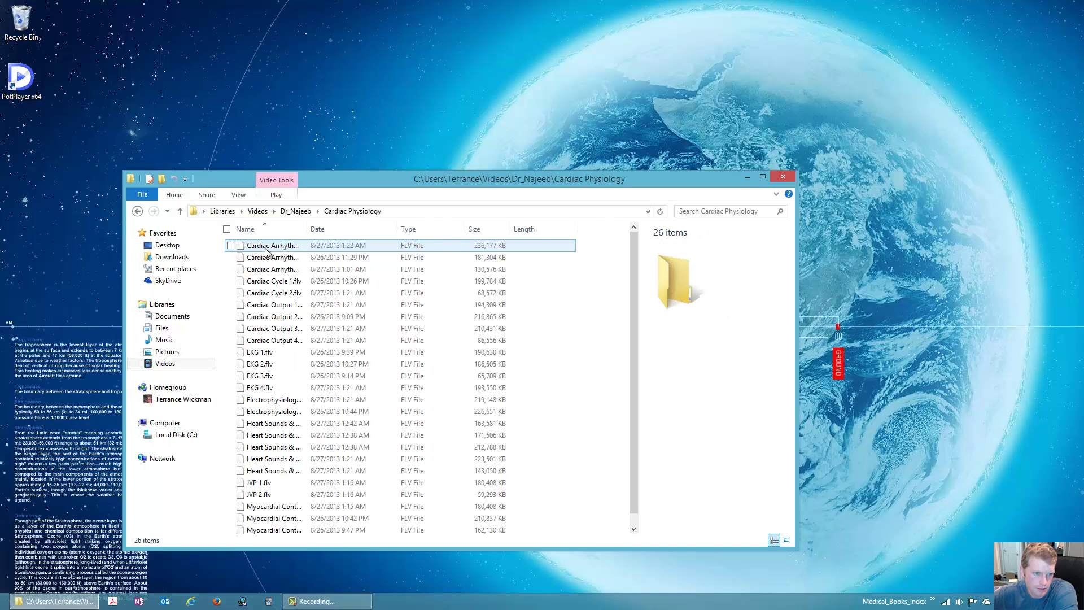
drag(308, 229, 407, 237)
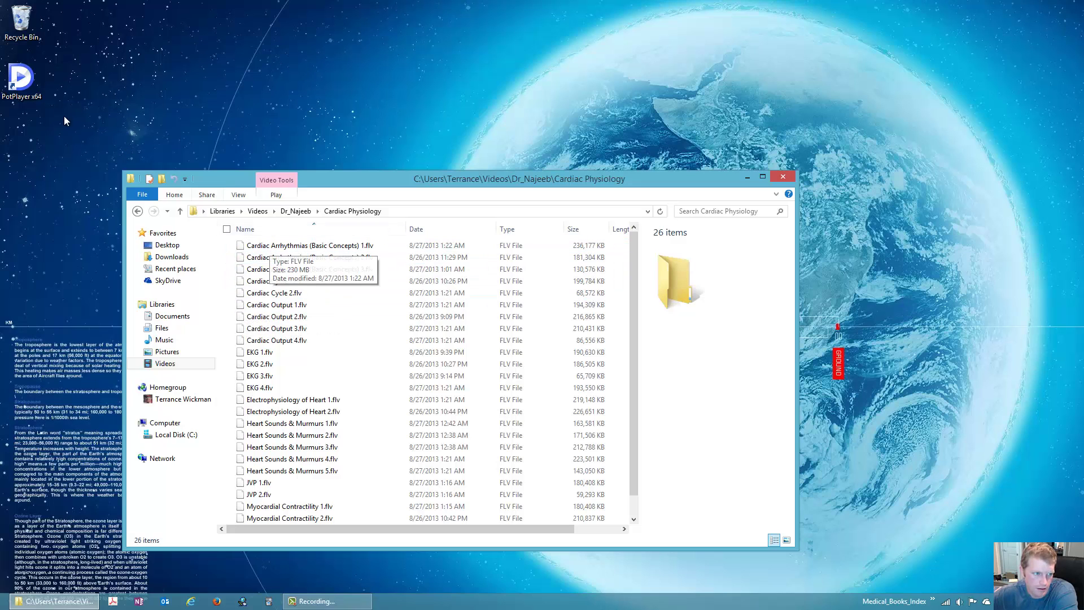
- Move the PotPlayer x64 desktop shortcut to the Recycle Bin
drag(39, 70, 21, 19)
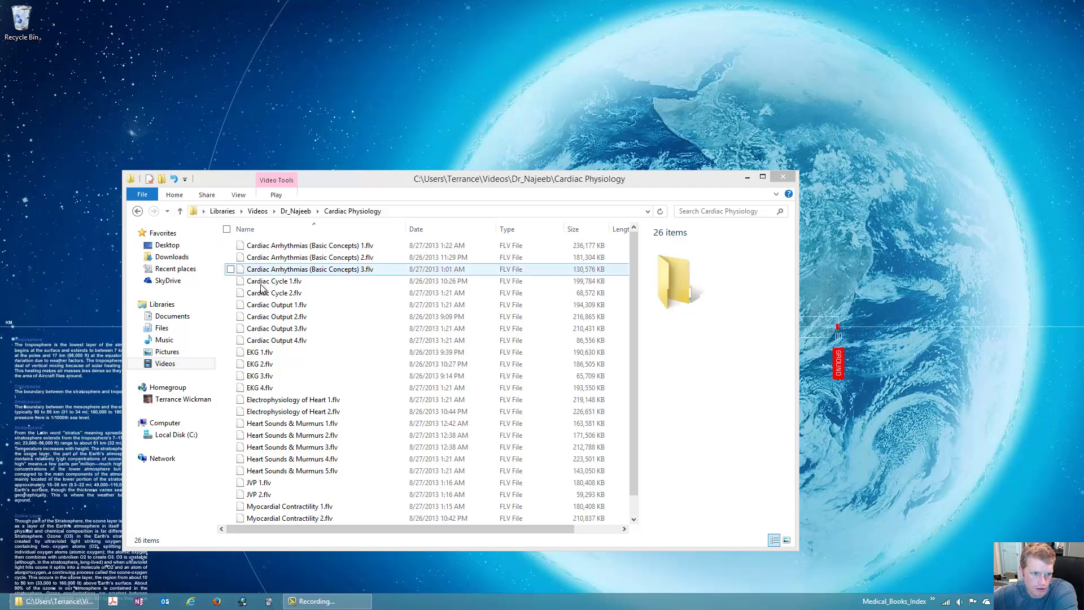
click(257, 249)
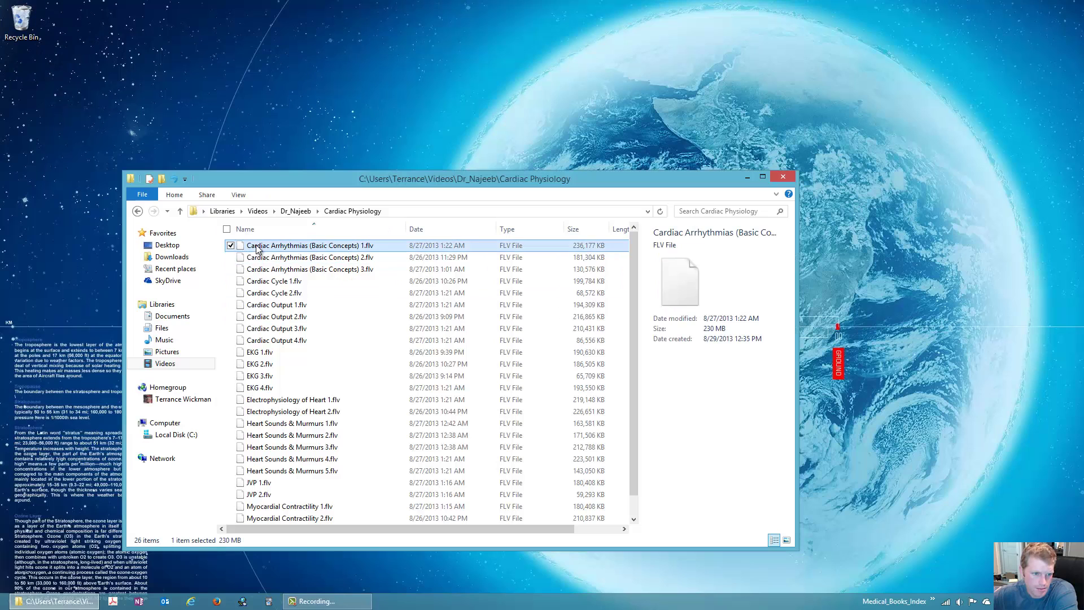
right_click(257, 248)
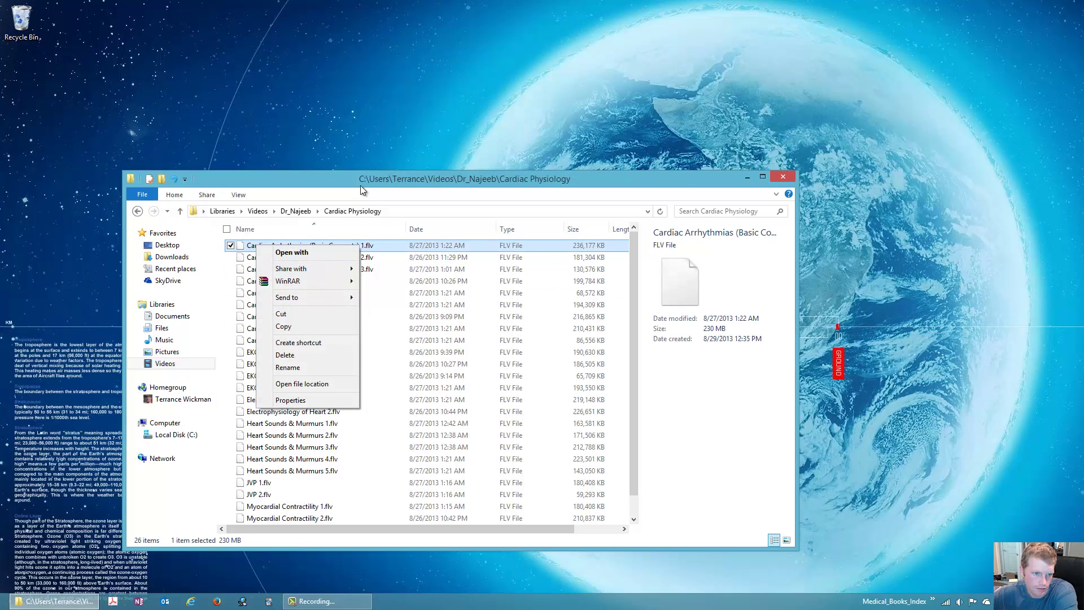
key(Escape)
key(Down)
key(Down)
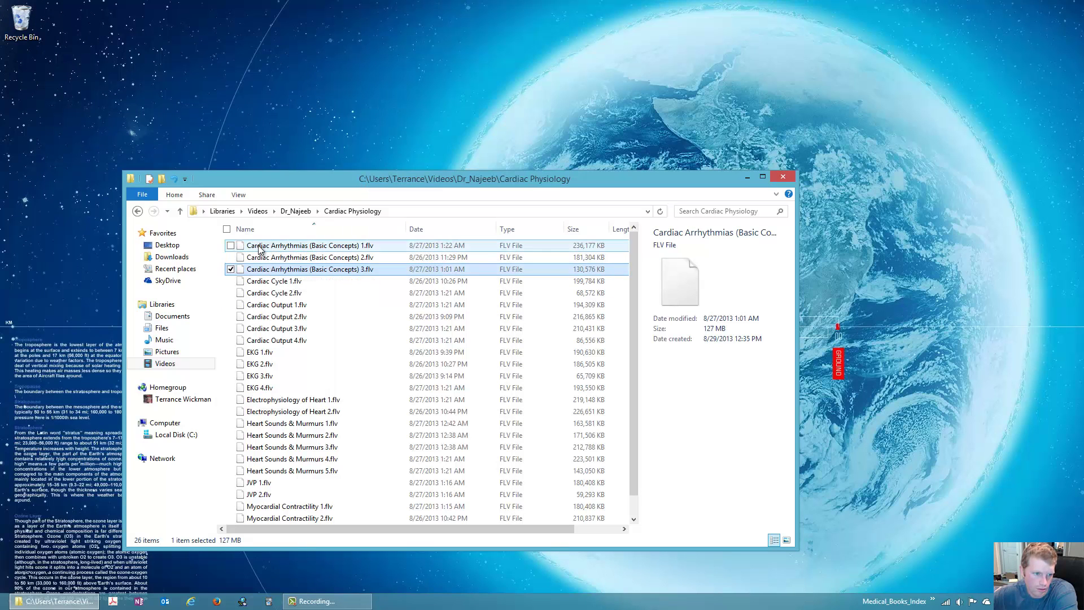
- Open the program chooser for Cardiac Arrhythmias (Basic Concepts) 1.flv and browse for another app on this PC
click(260, 249)
right_click(260, 249)
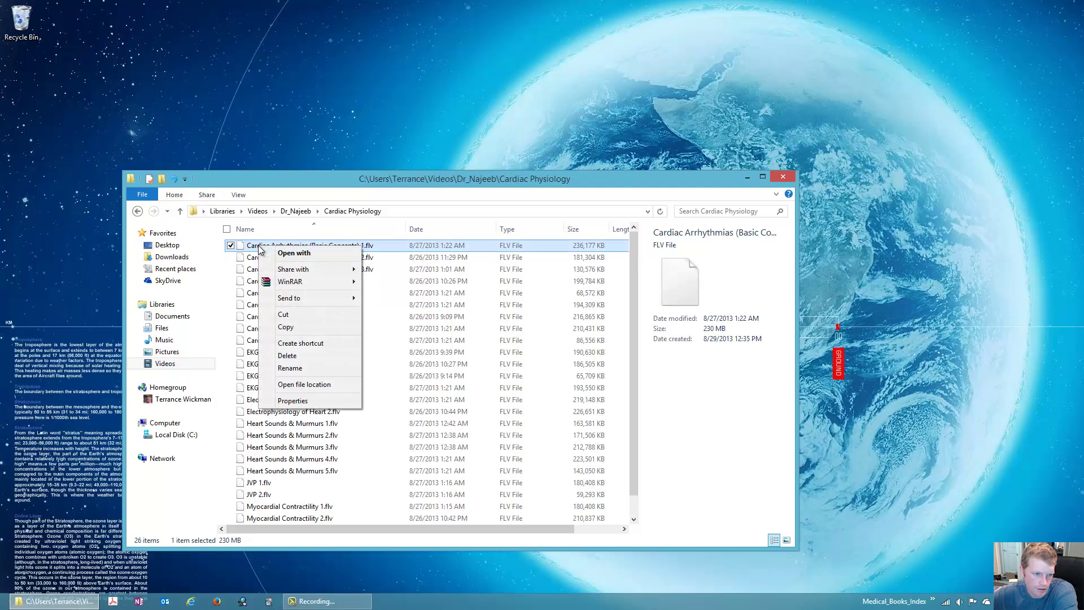
click(307, 257)
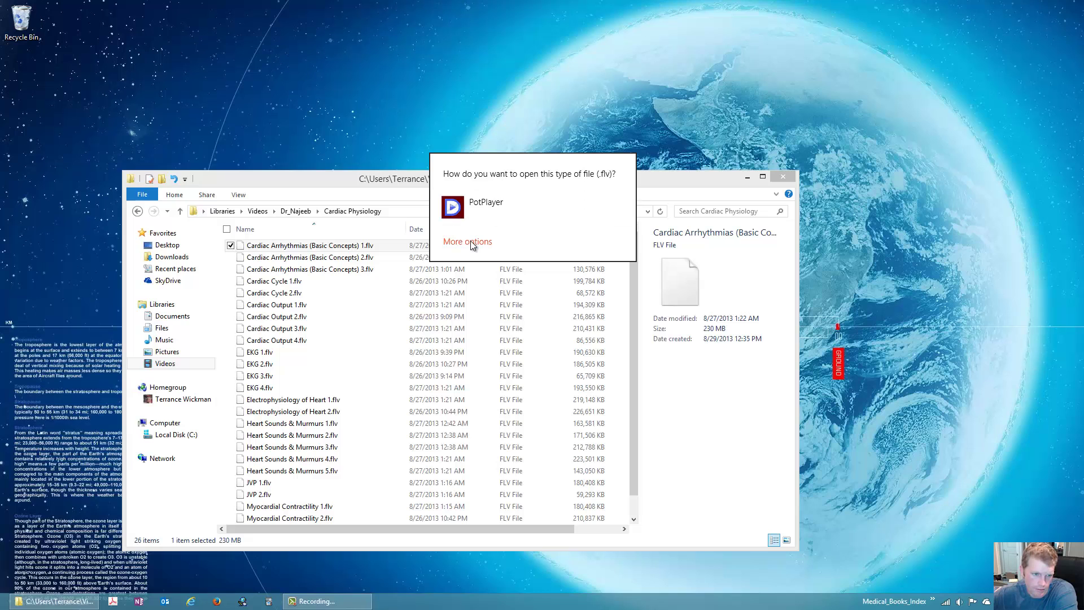
click(470, 241)
scroll(510, 278, down, 3)
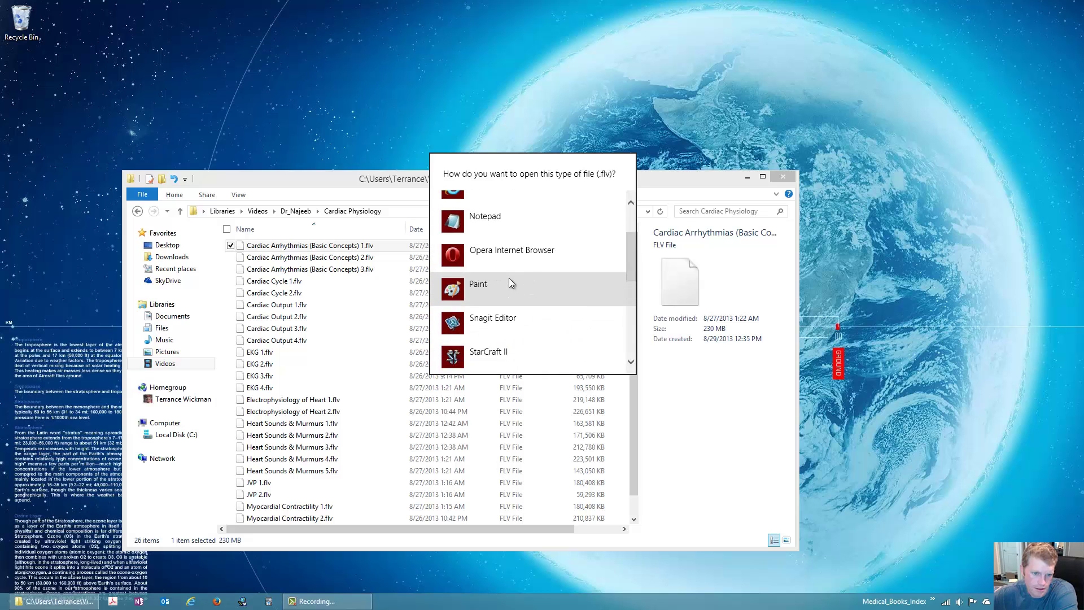
scroll(510, 278, down, 5)
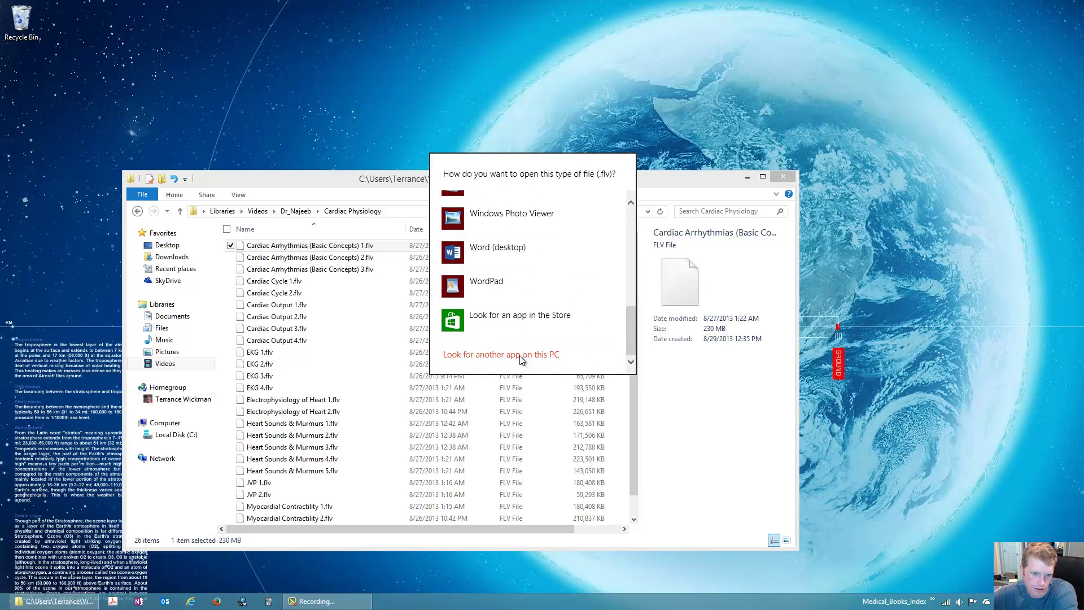
click(519, 355)
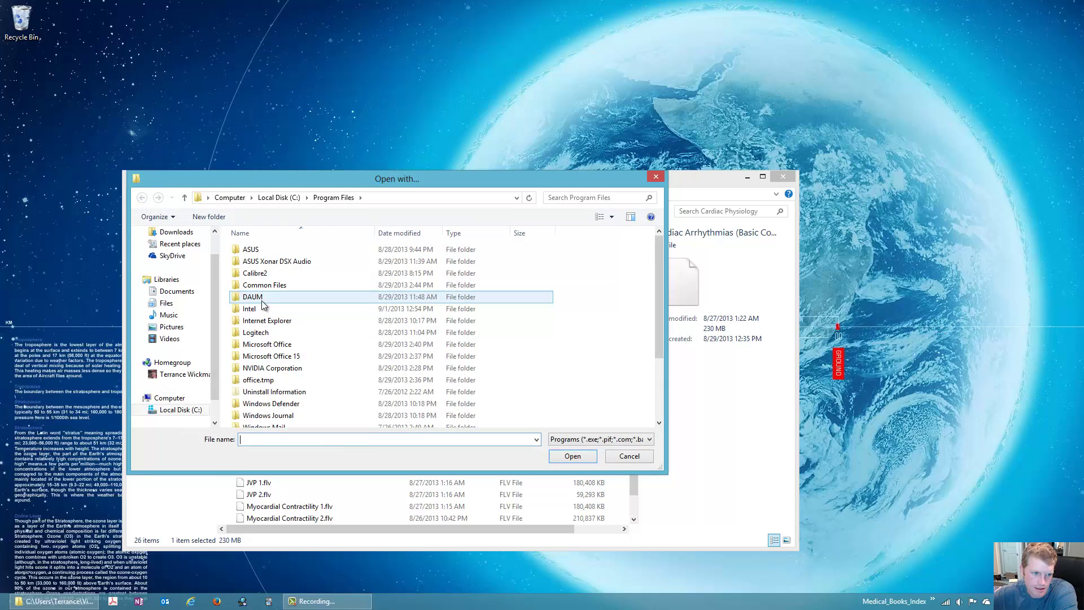
- Look through the Program Files (x86) folder on Local Disk (C:) and return to the Program Files folder
click(286, 198)
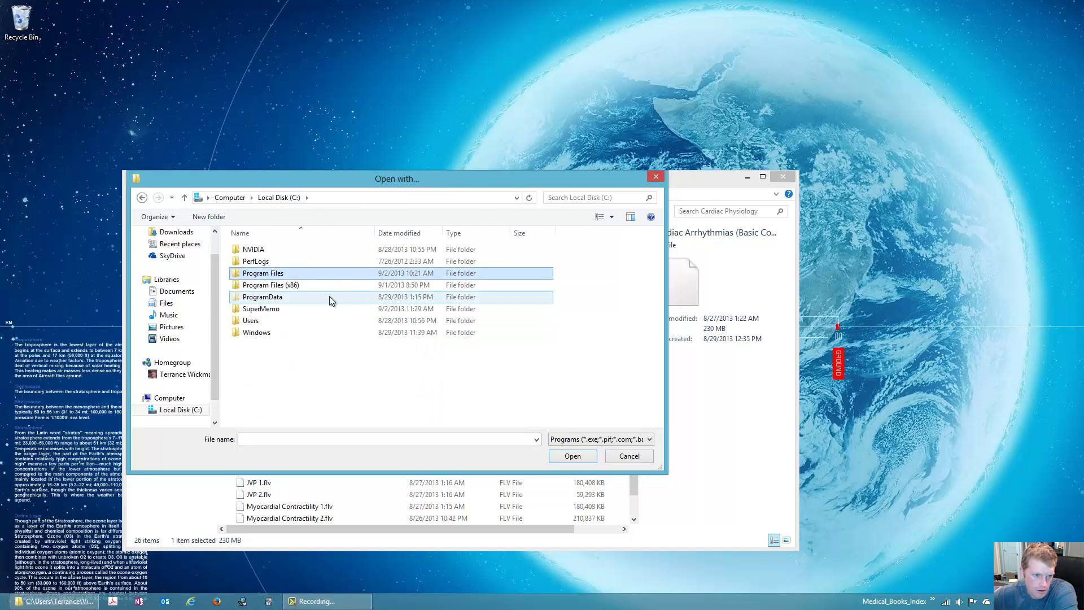
click(289, 287)
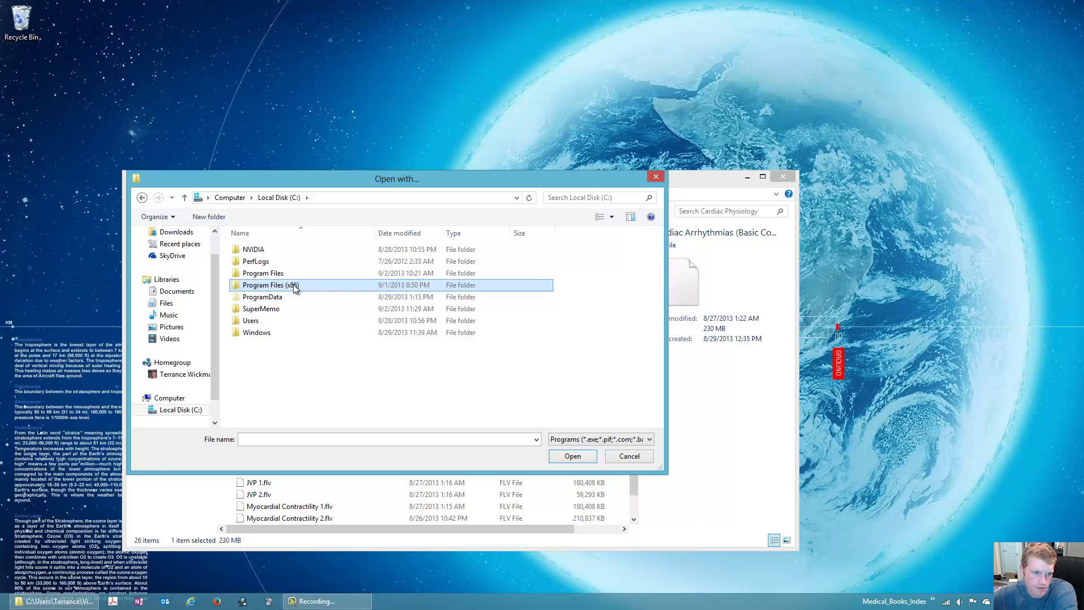
double_click(283, 287)
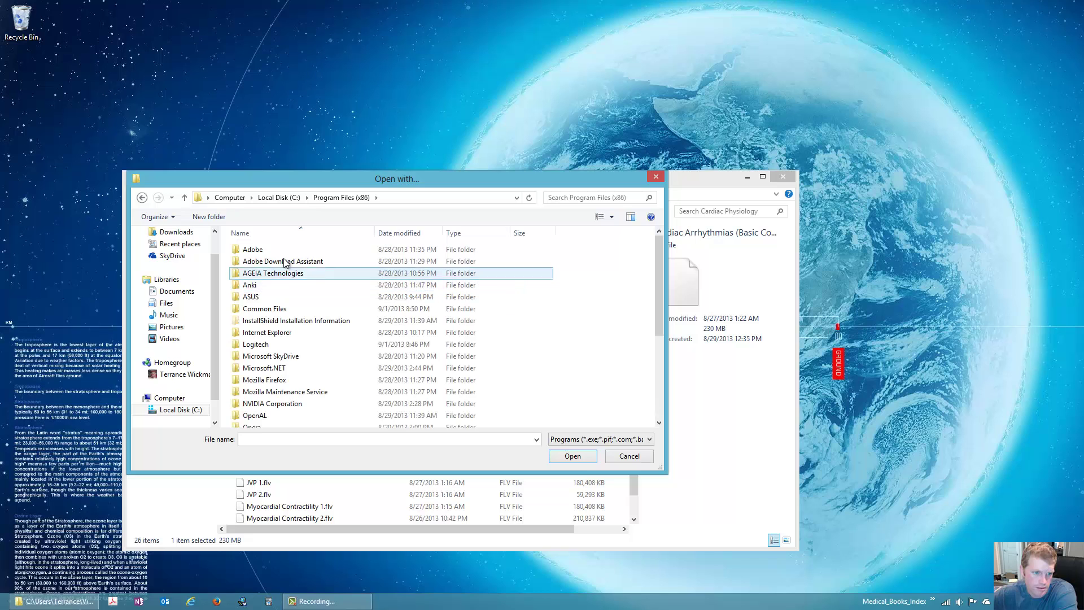
scroll(340, 313, down, 4)
scroll(340, 313, up, 4)
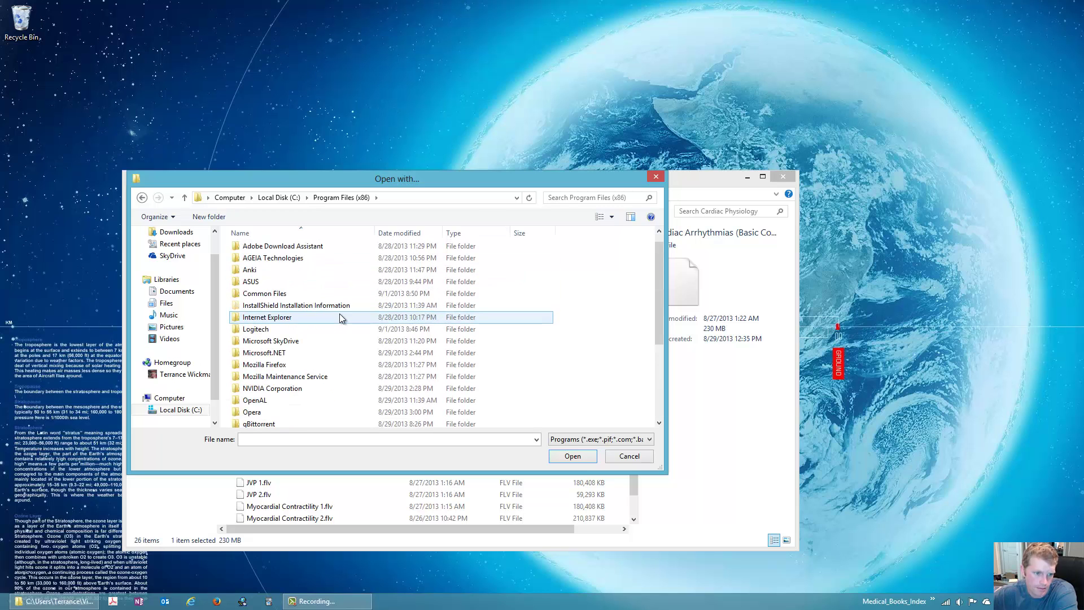
scroll(340, 313, down, 1)
scroll(340, 314, up, 2)
key(BackSpace)
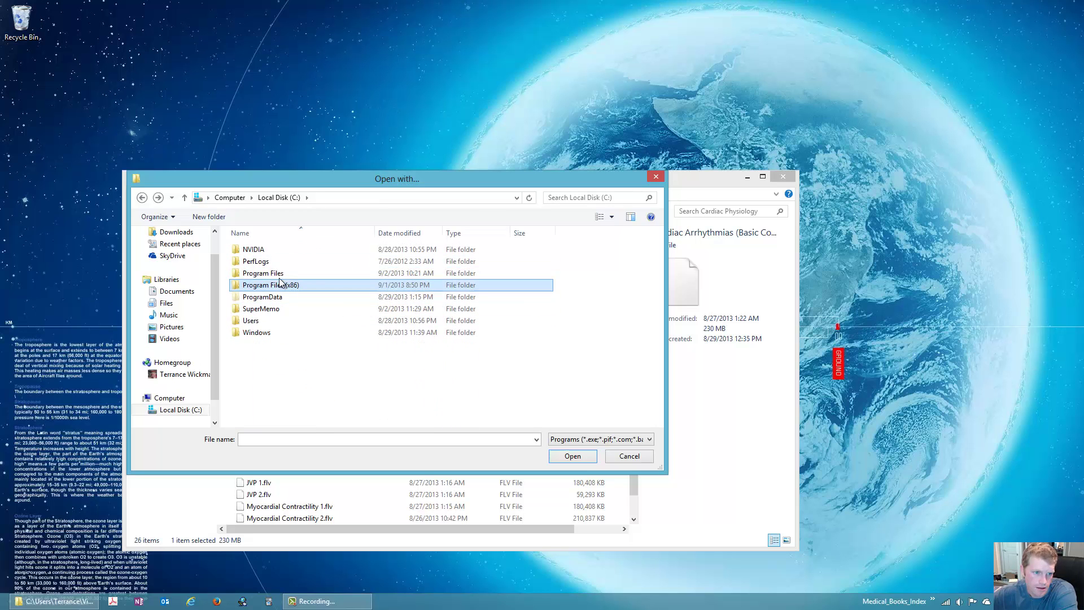
double_click(279, 274)
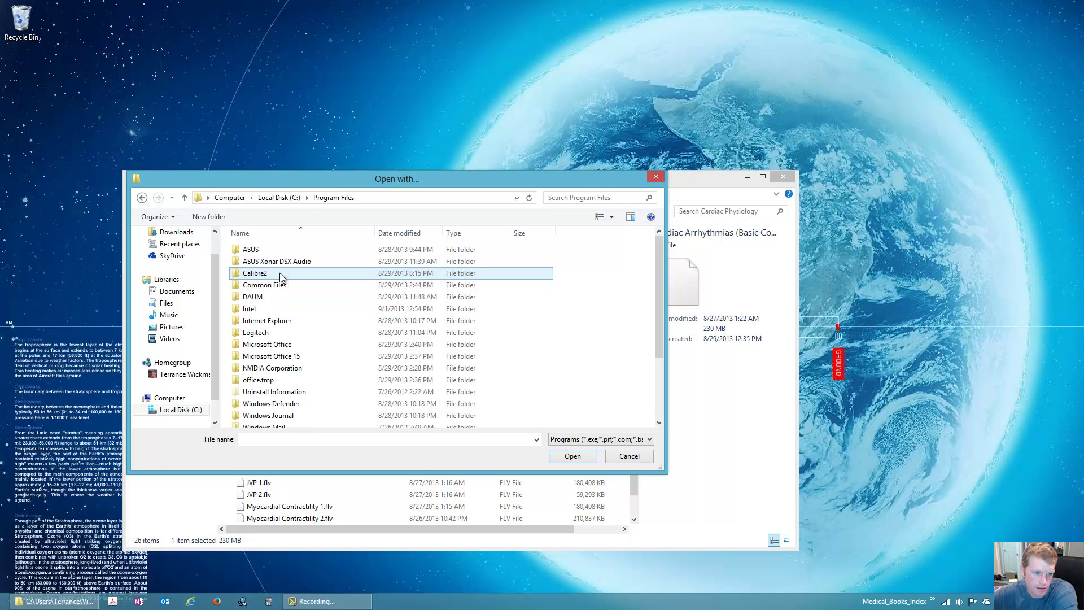
- Choose PotPlayerMini64.exe from the DAUM\PotPlayer folder to open FLV files, and enlarge the player window in front of the folder window
double_click(259, 298)
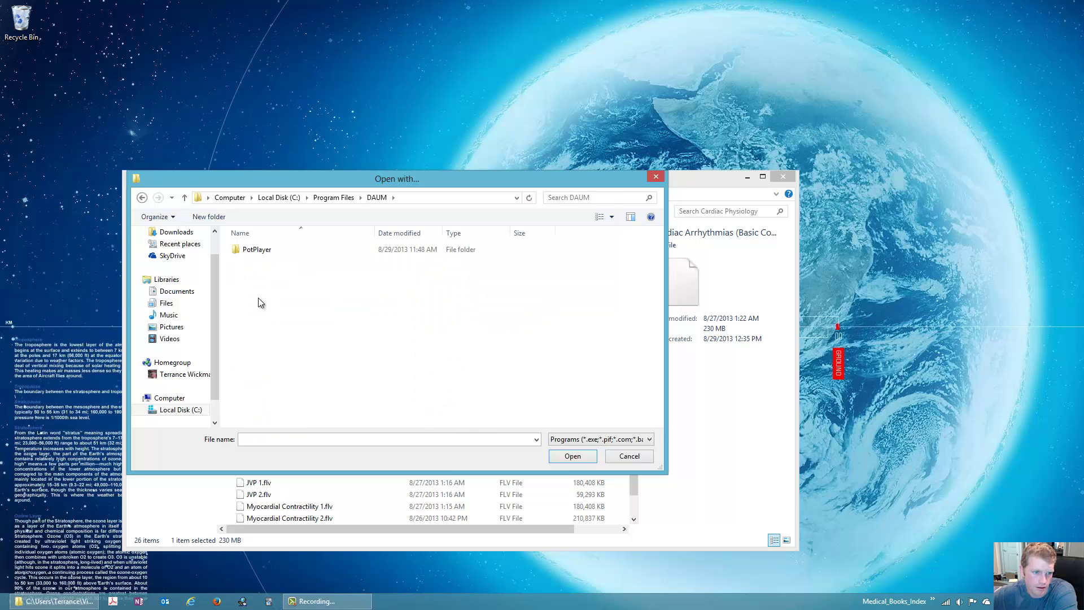
double_click(272, 249)
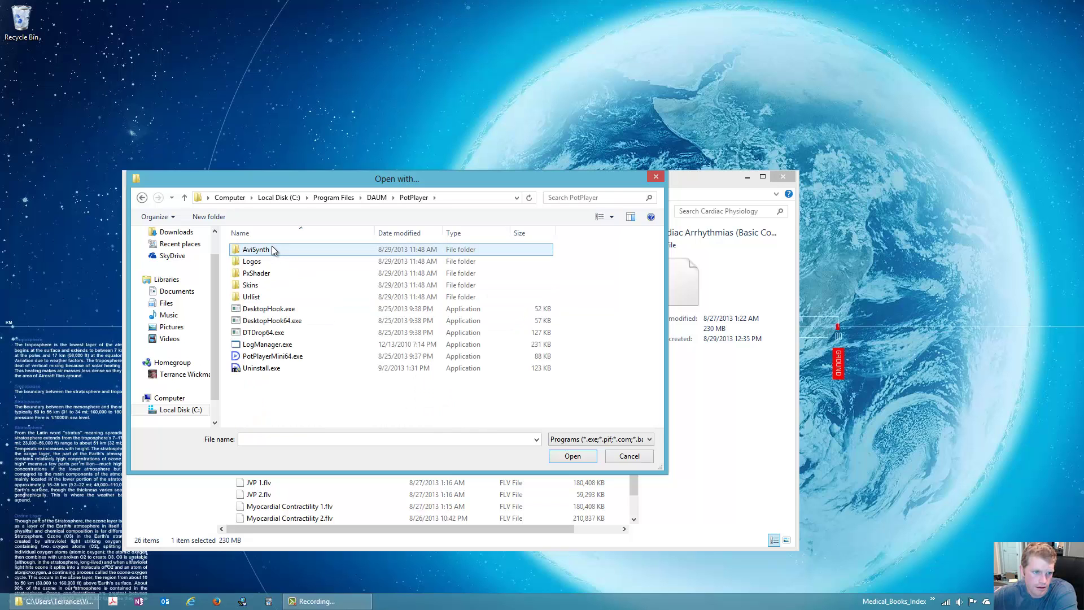
click(300, 355)
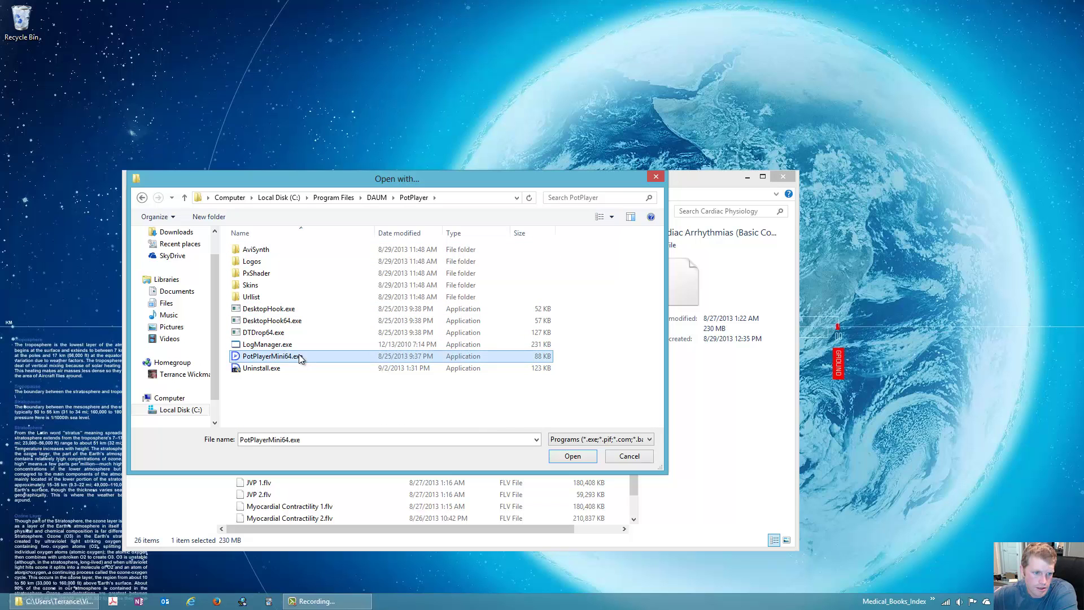
click(571, 456)
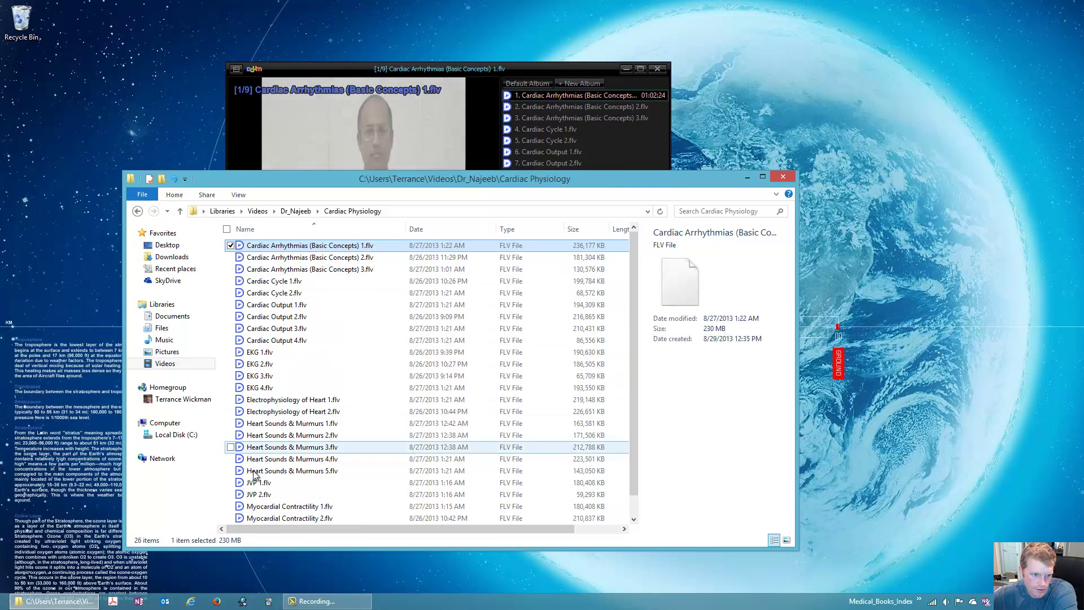
click(439, 63)
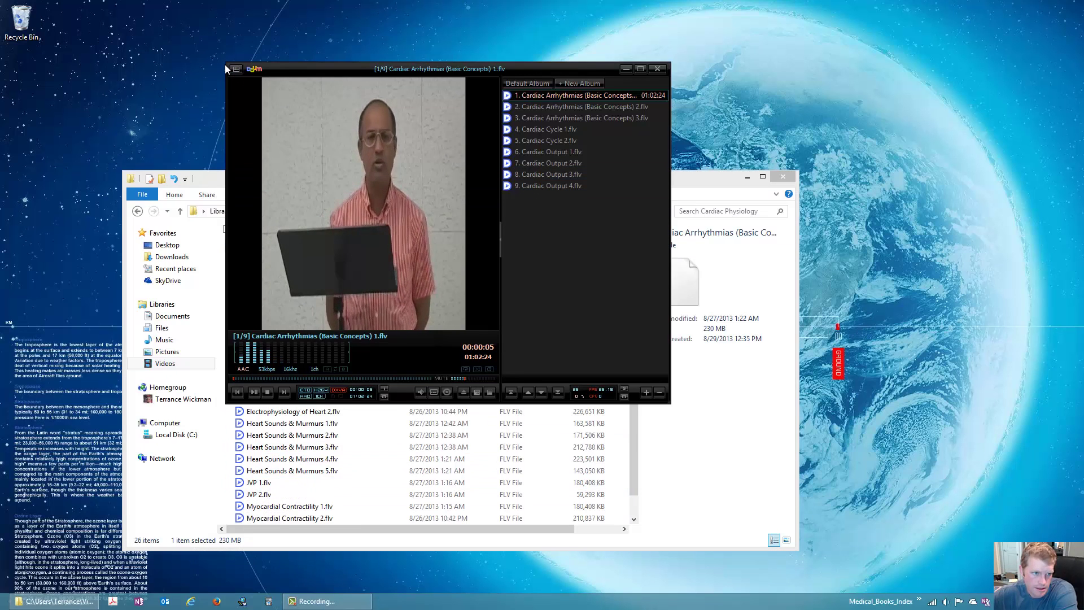
drag(225, 64, 111, 33)
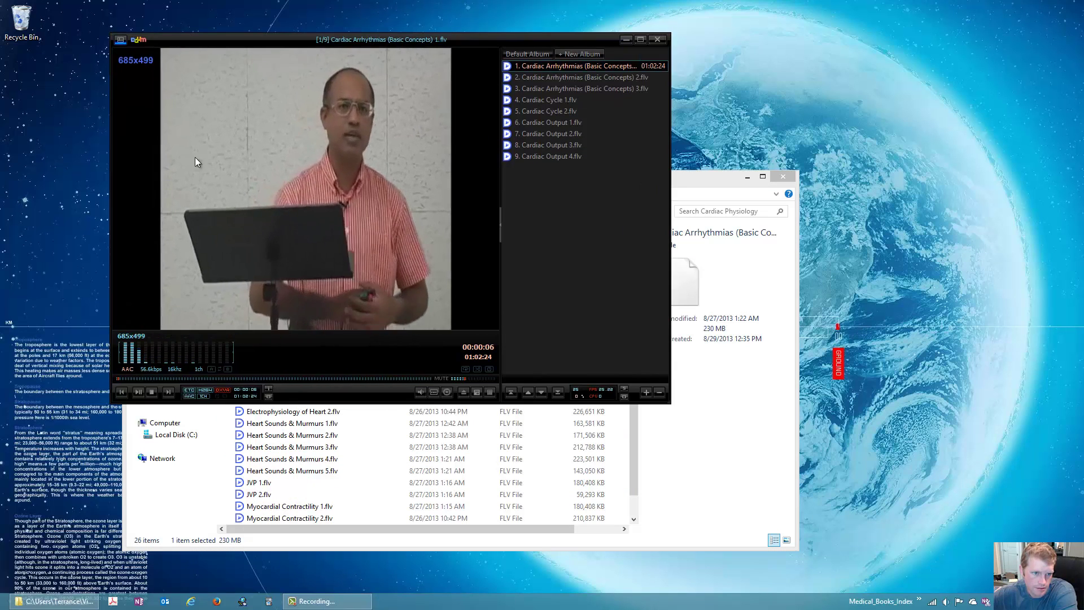
- In the player's preferences, set the playback aspect ratio control to Keep Aspect Ratio (Recommended)
right_click(270, 226)
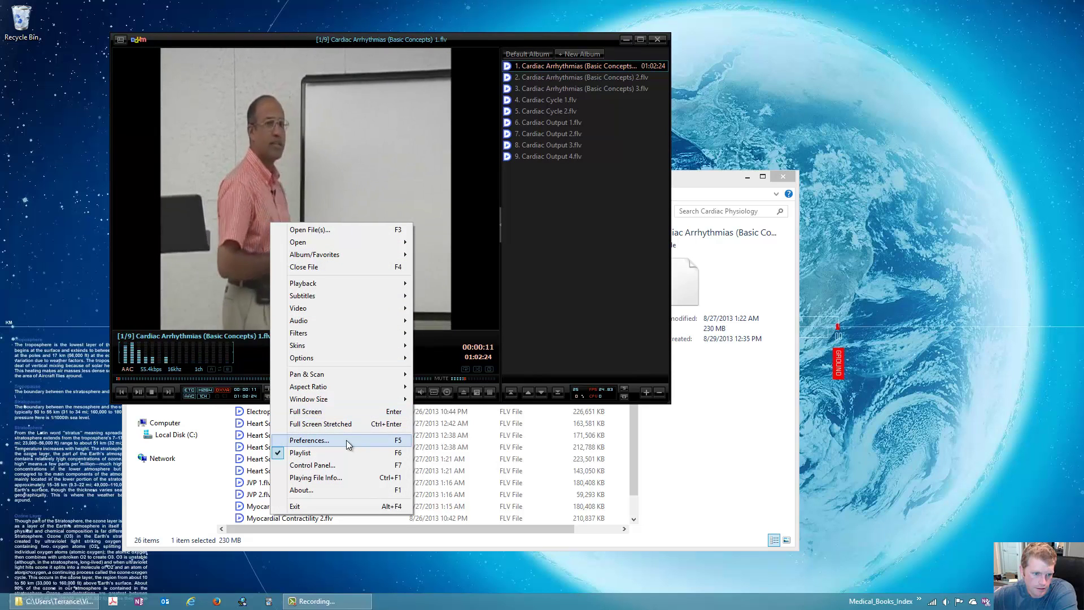
click(310, 440)
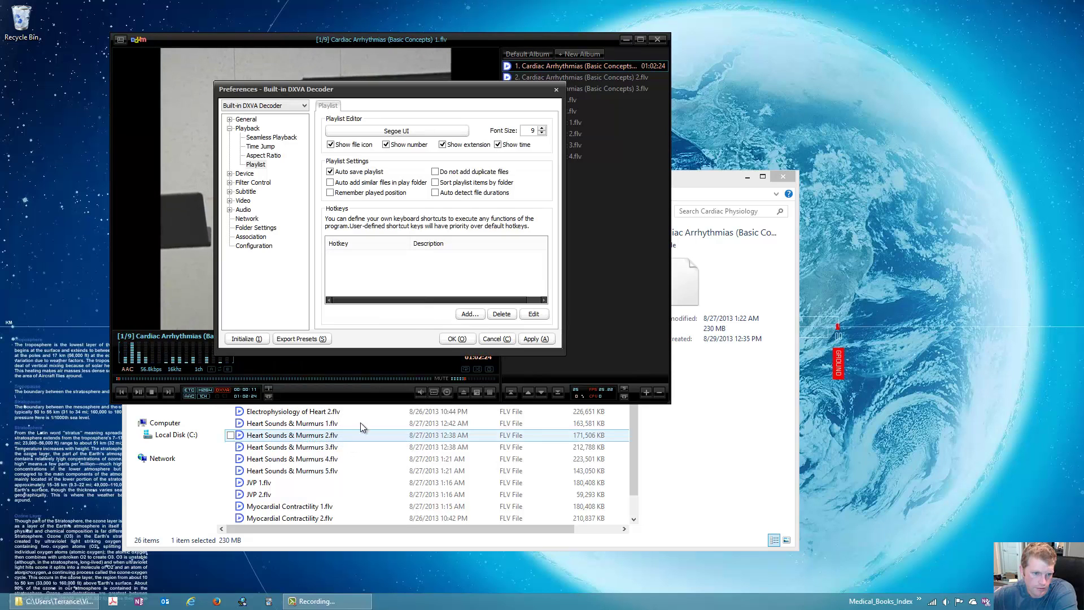
click(248, 120)
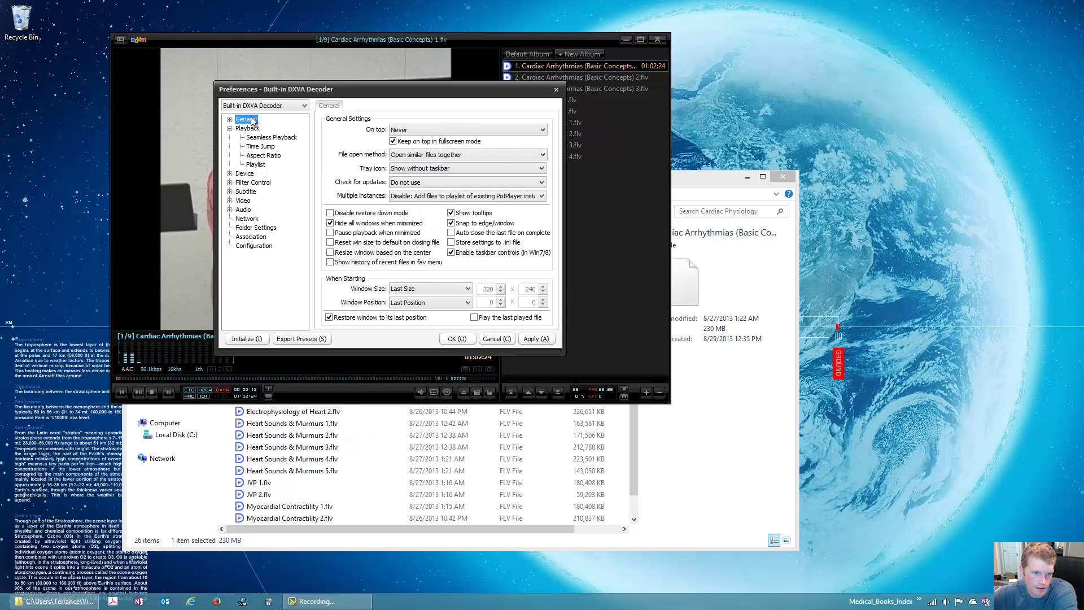
click(260, 156)
click(465, 131)
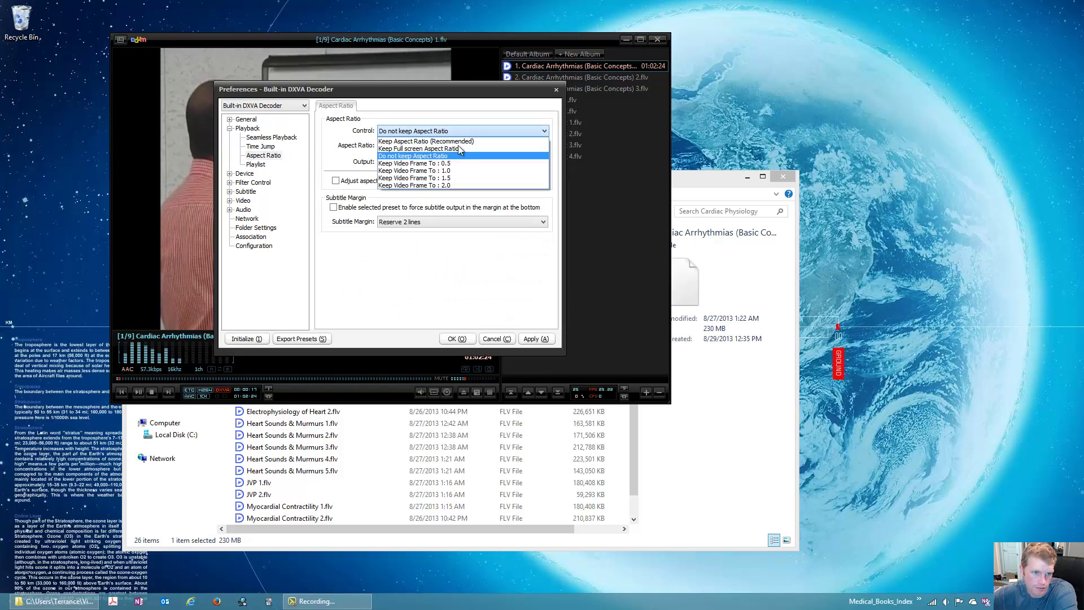
click(460, 139)
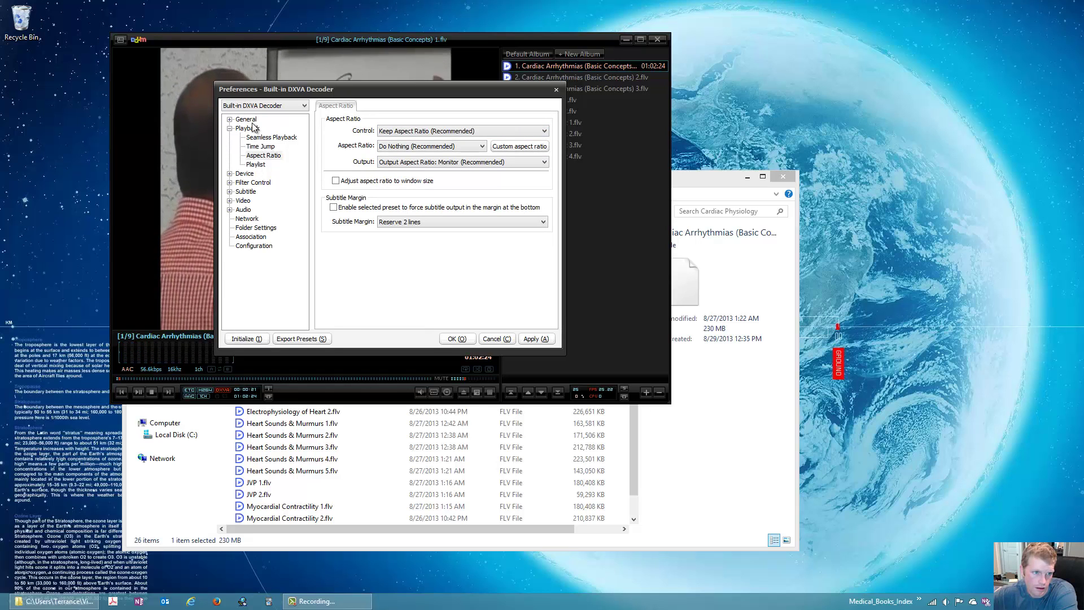
- Turn off Auto save playlist, set the tray icon to Show with taskbar, and save the preferences
click(255, 165)
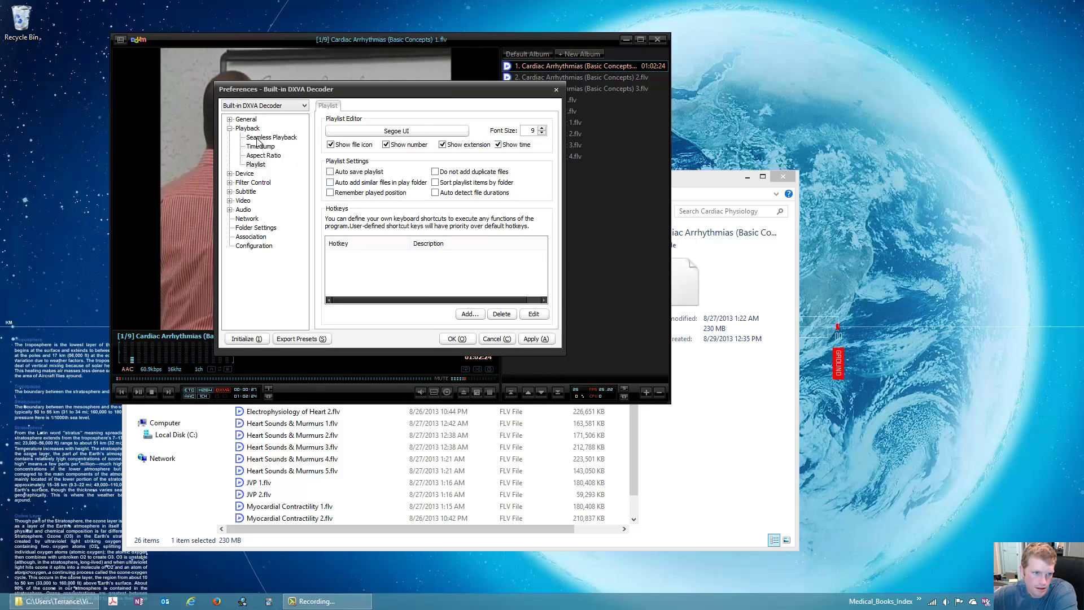
click(245, 120)
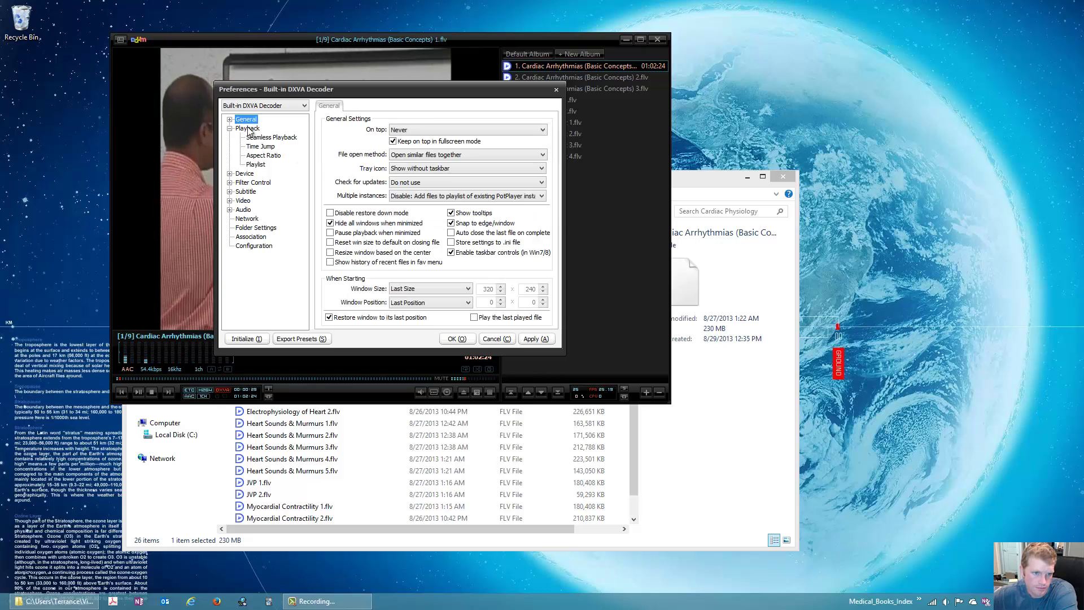
click(430, 168)
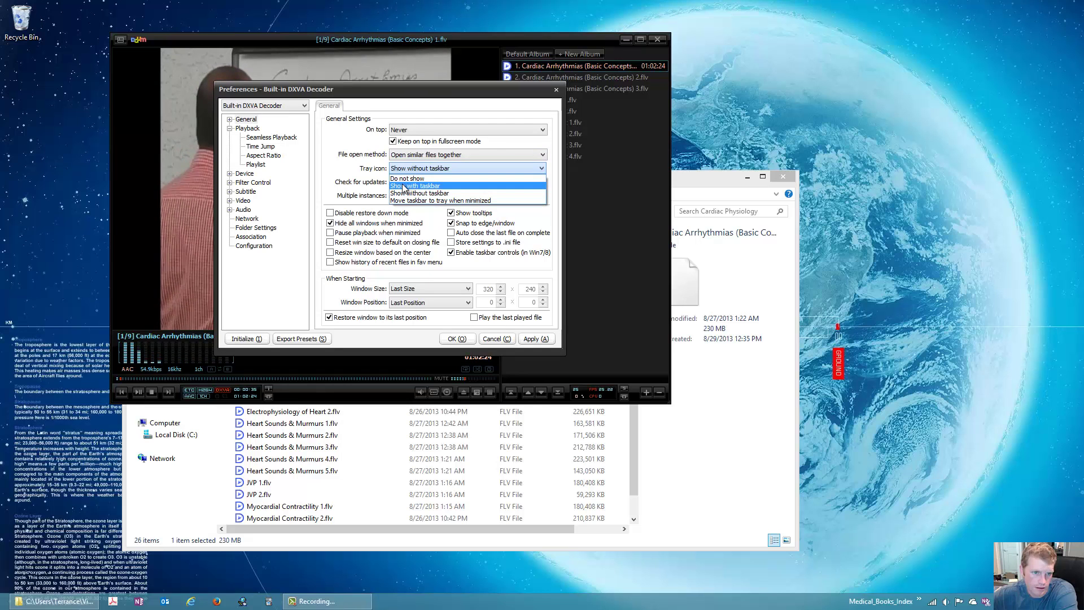
click(403, 186)
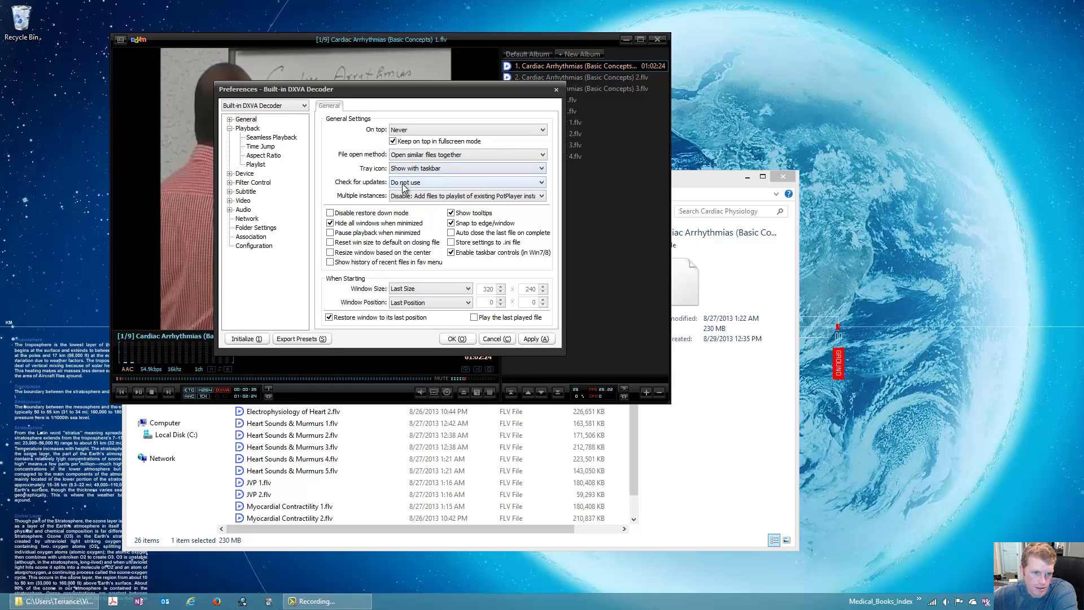
click(459, 339)
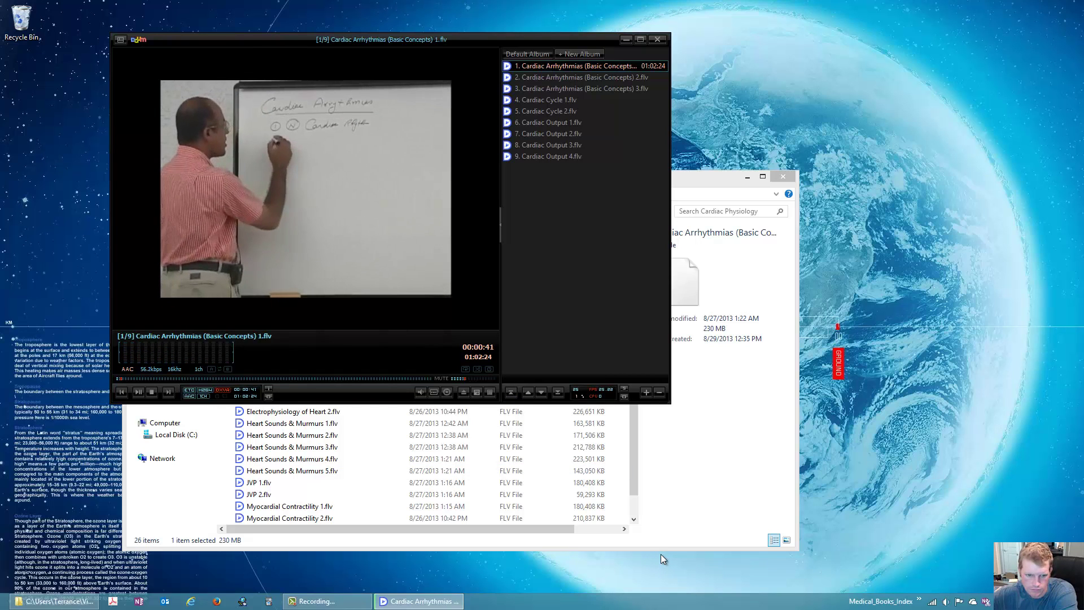
- In the Windows taskbar properties, set the buttons on other taskbars to Never combine
right_click(533, 602)
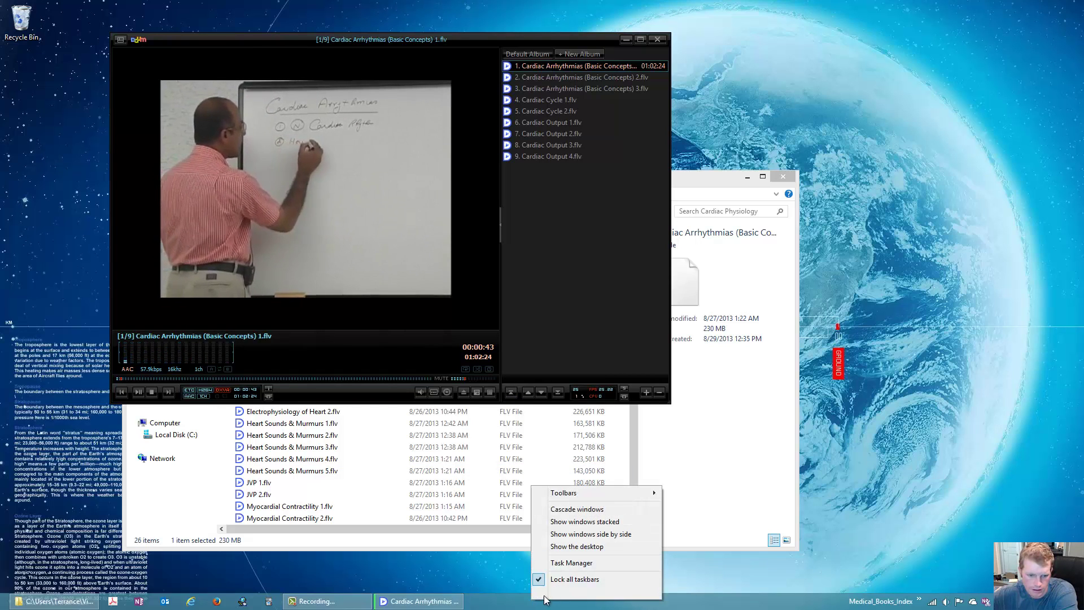
click(565, 592)
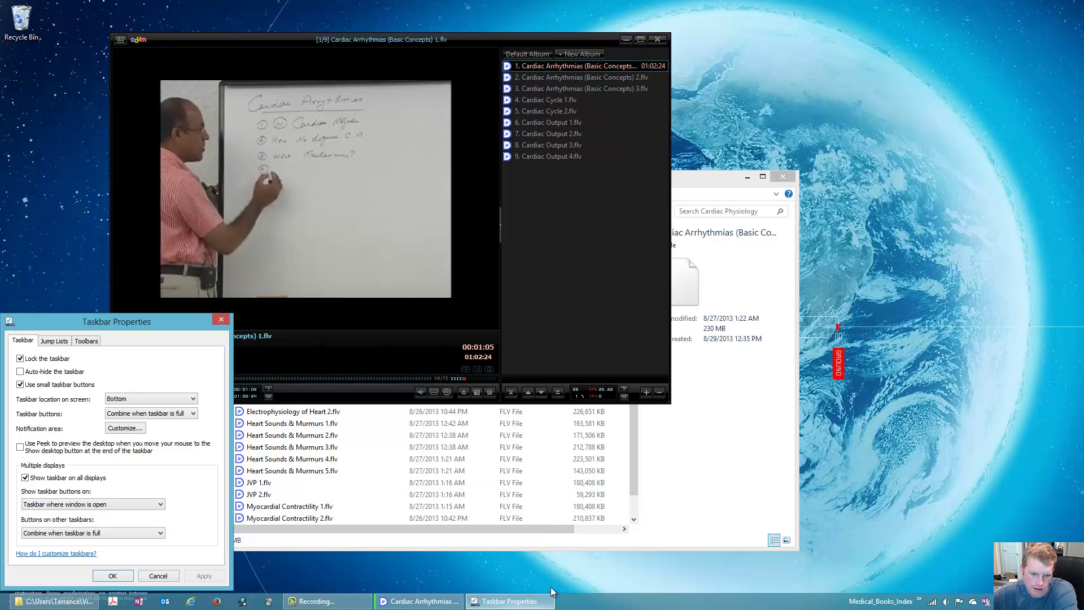
mouse_move(441, 600)
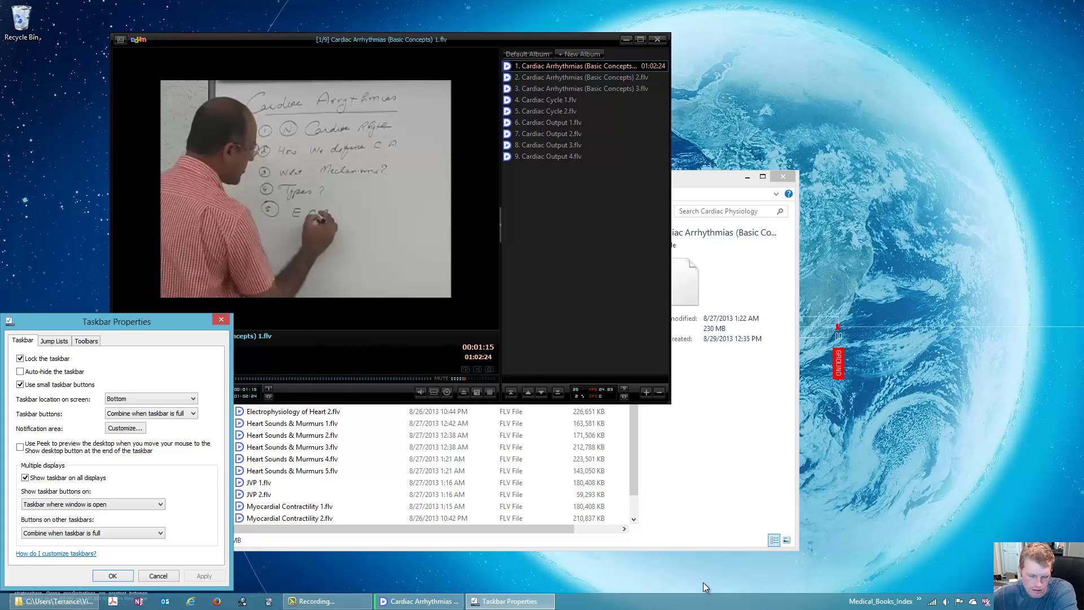
click(69, 534)
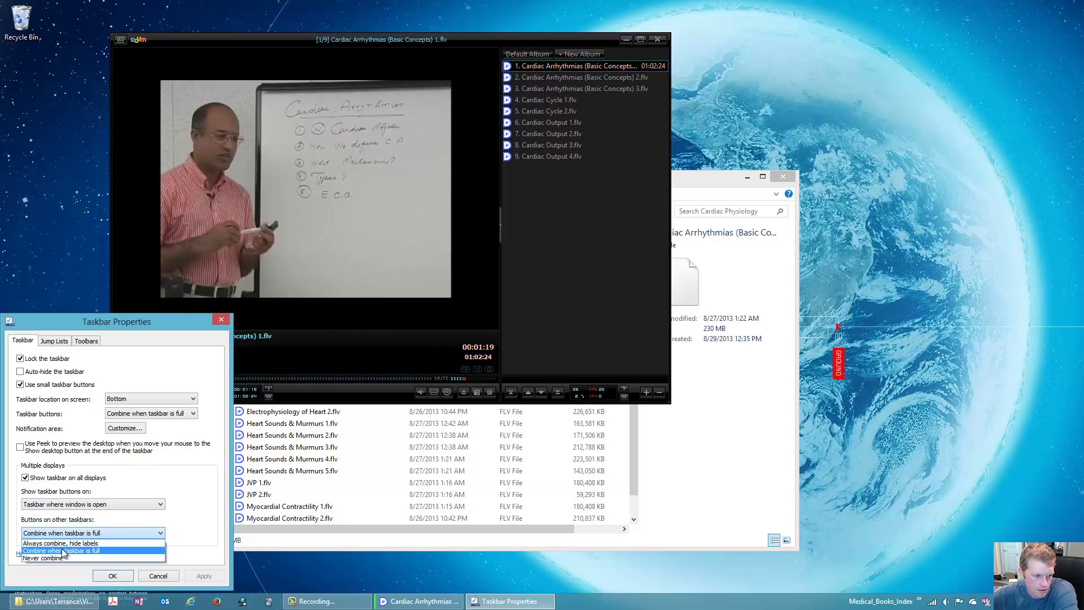
click(63, 551)
click(124, 533)
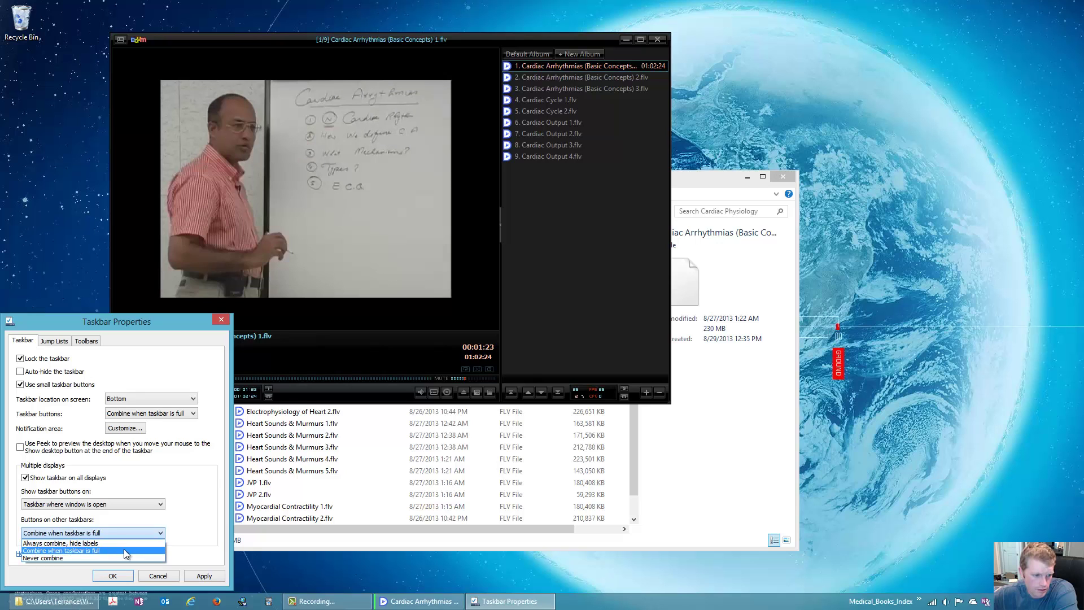
click(124, 550)
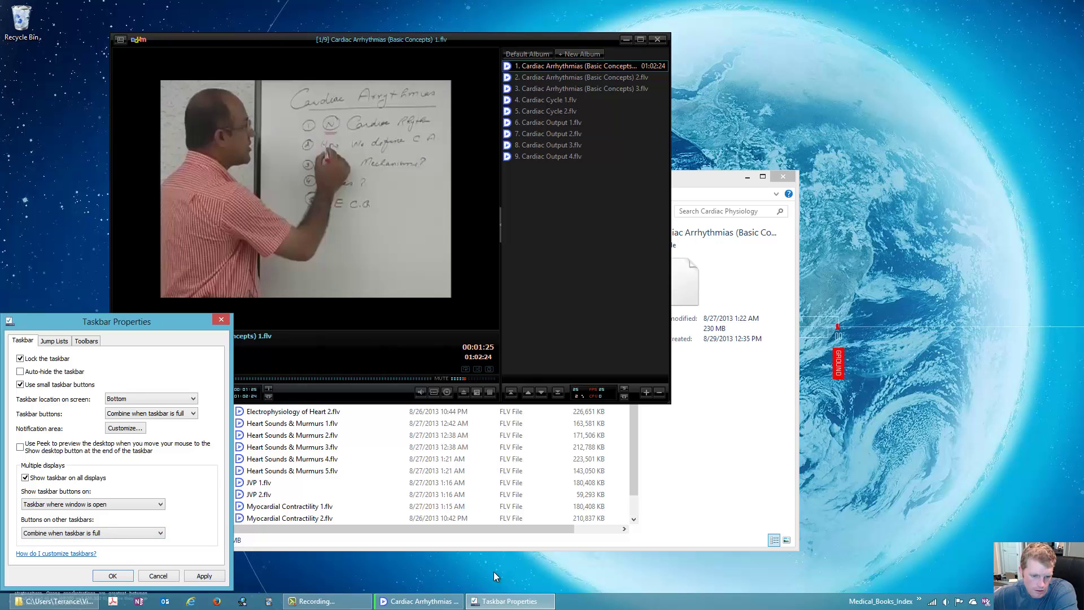
click(155, 532)
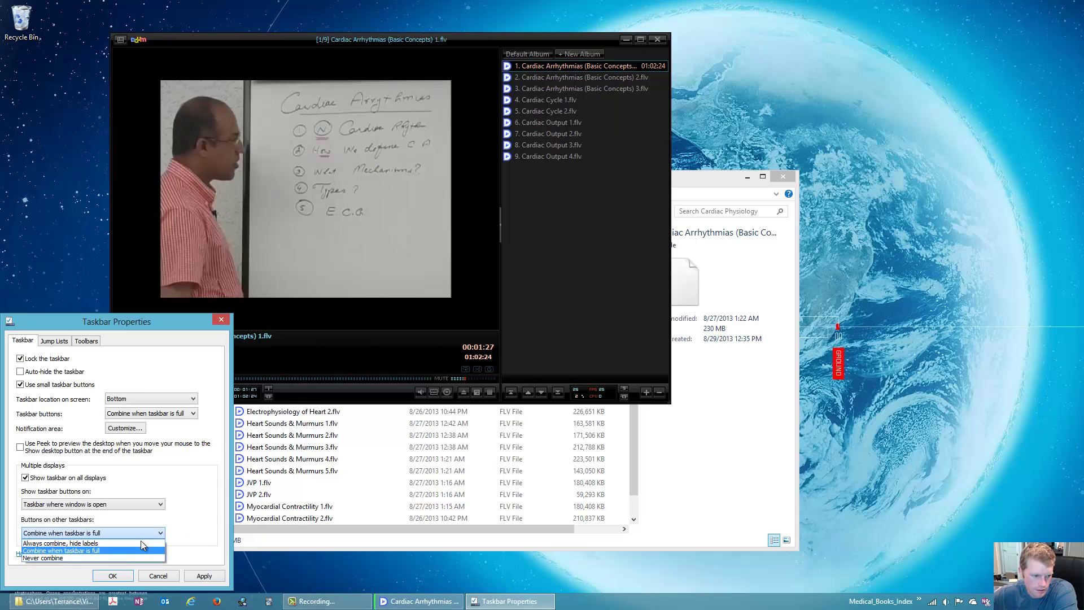
click(131, 556)
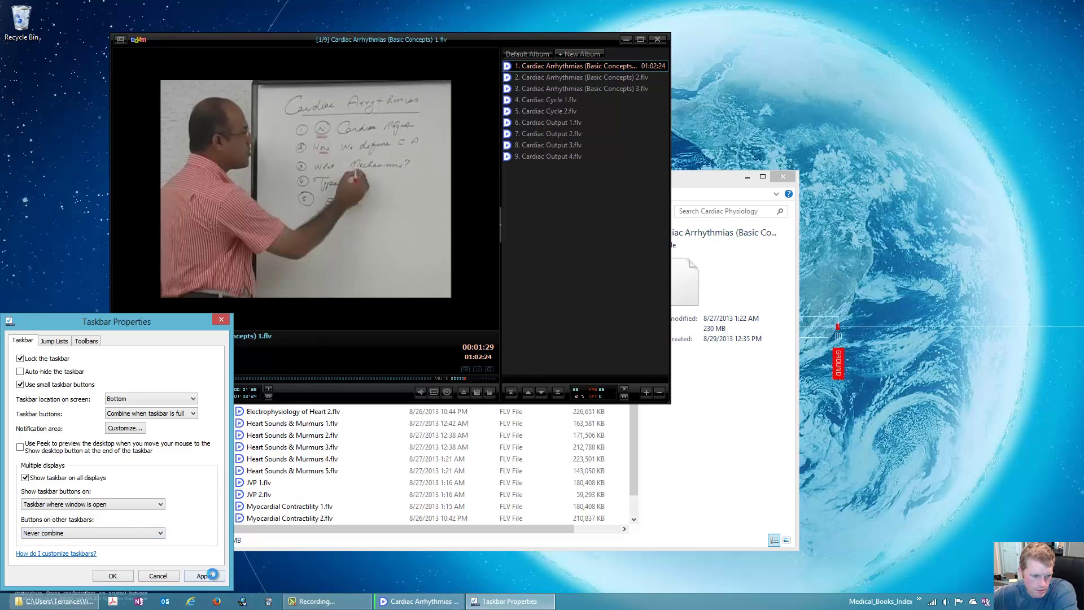
- Apply the taskbar settings, and open Internet Explorer and Adobe Acrobat to add buttons to the taskbar
click(204, 575)
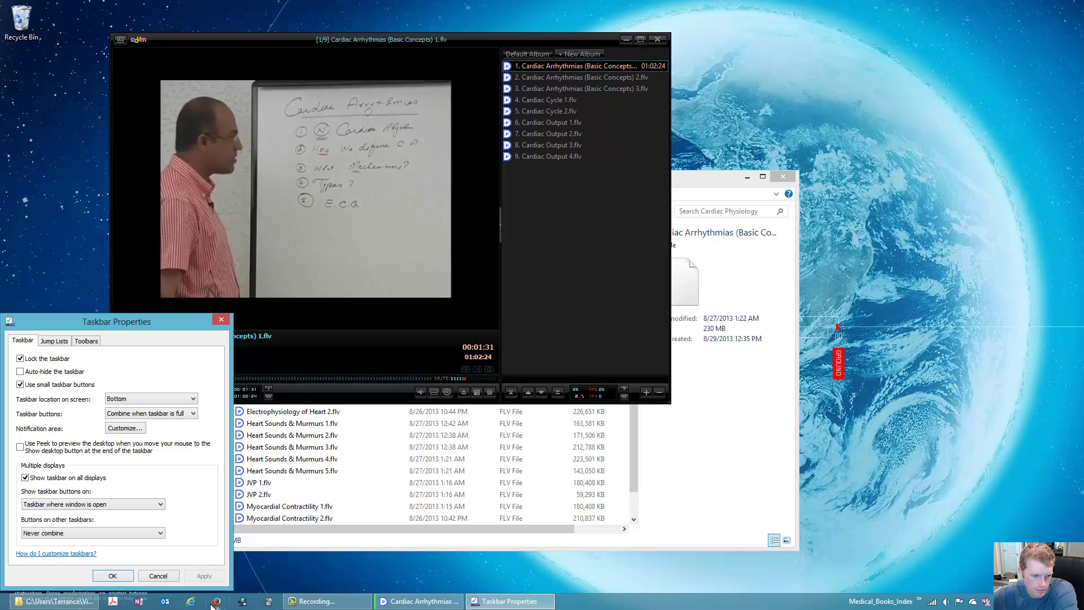
click(186, 602)
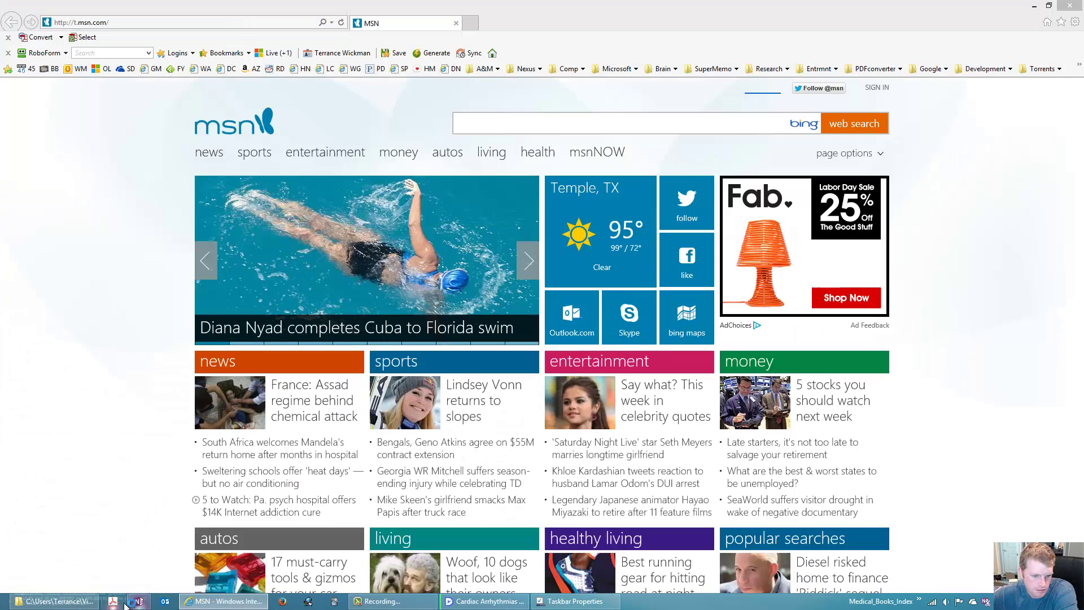
click(125, 603)
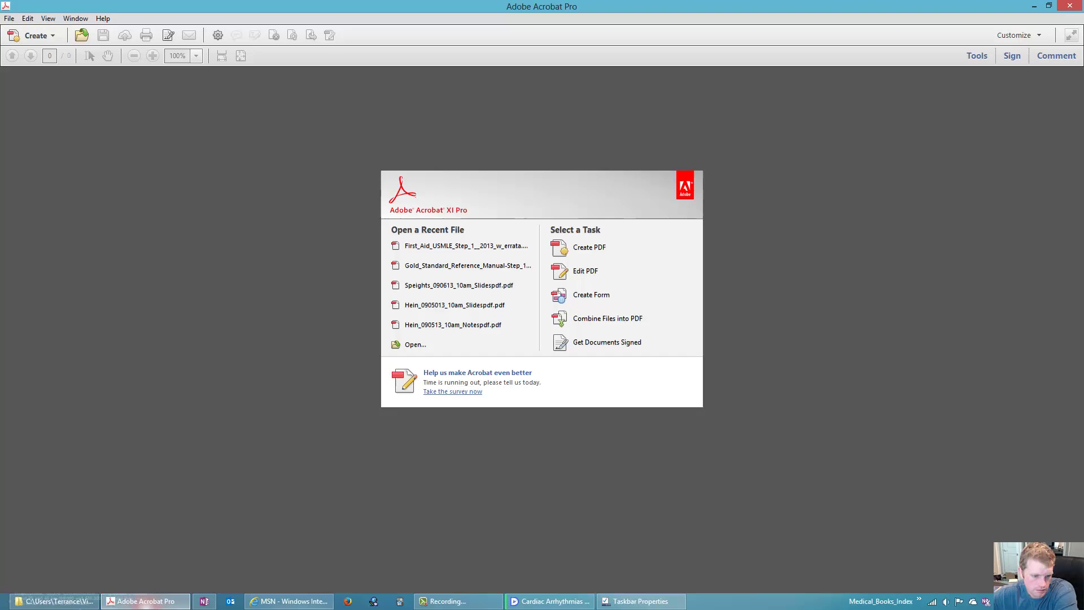
- Open Firefox, close its resident portal window, and open Anki
click(346, 602)
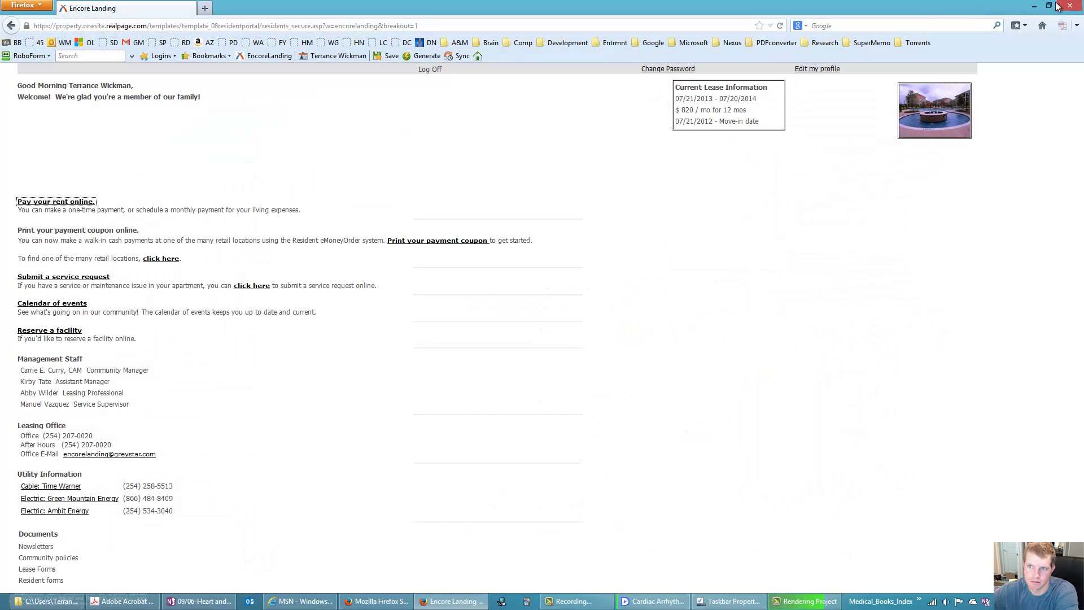
click(1070, 5)
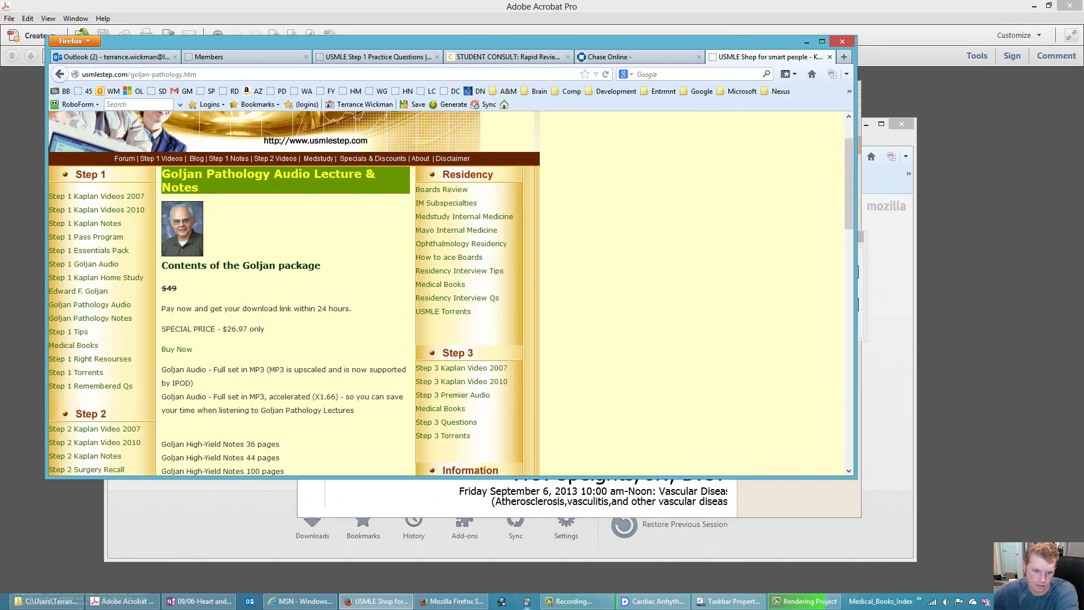
click(530, 602)
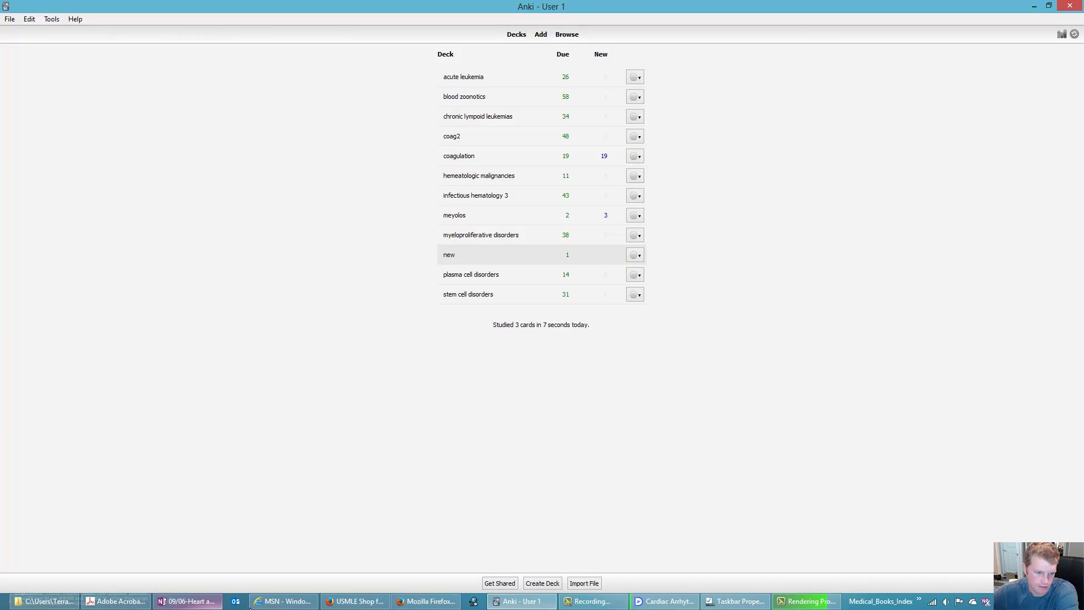
- Open four more Firefox windows to fill the taskbar
right_click(356, 601)
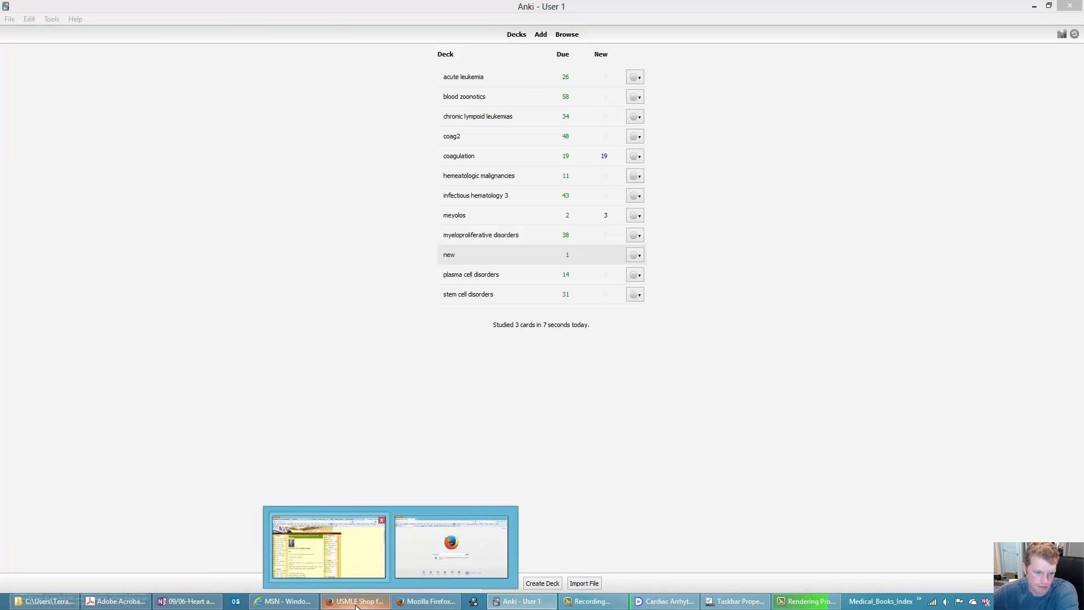
click(328, 549)
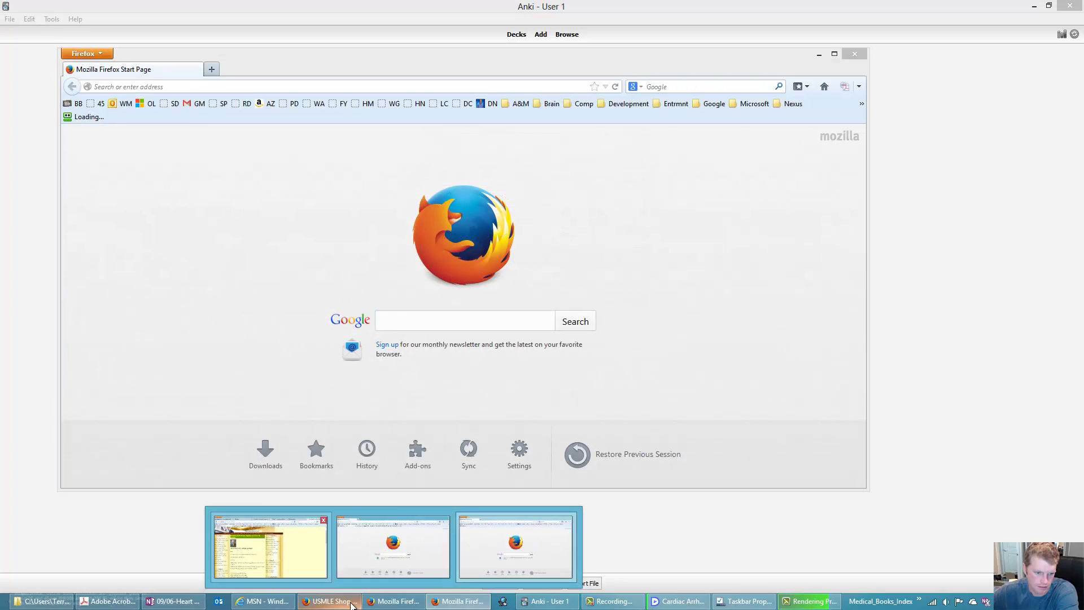
right_click(329, 601)
click(337, 548)
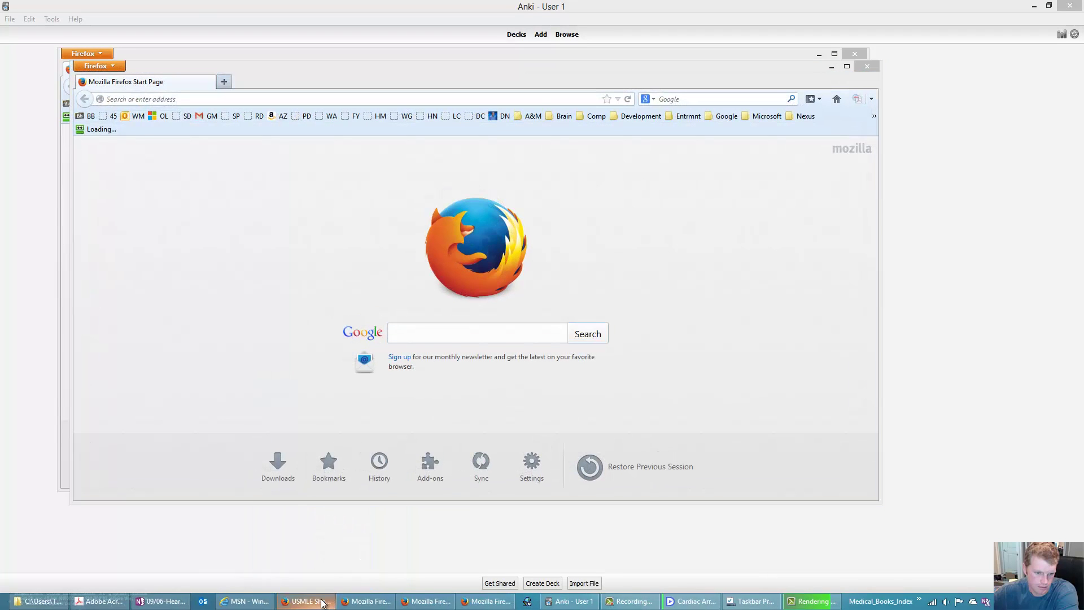
right_click(305, 601)
click(303, 548)
right_click(287, 602)
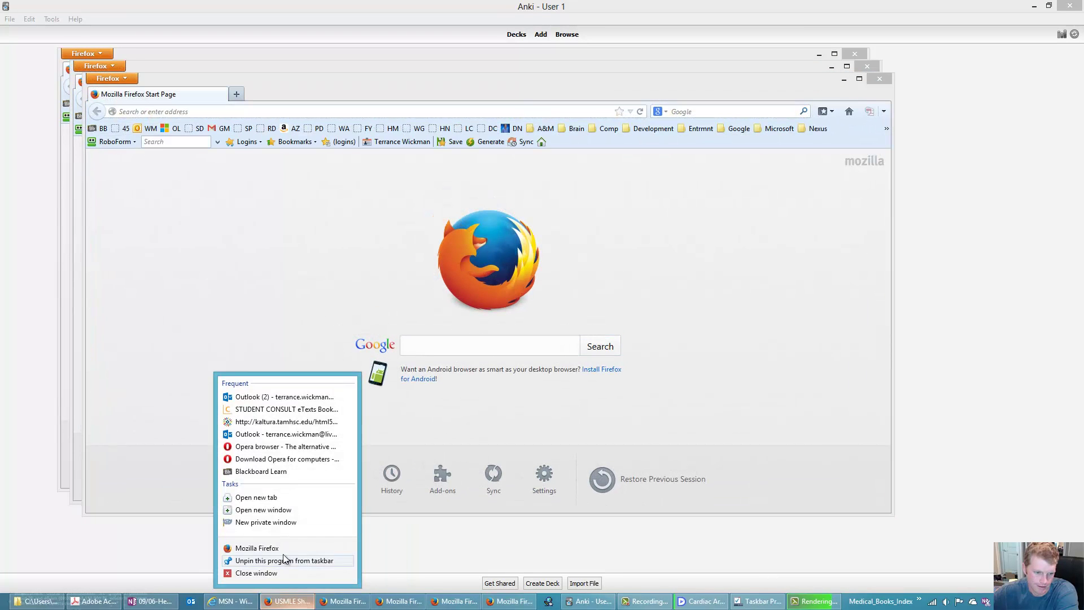
click(284, 550)
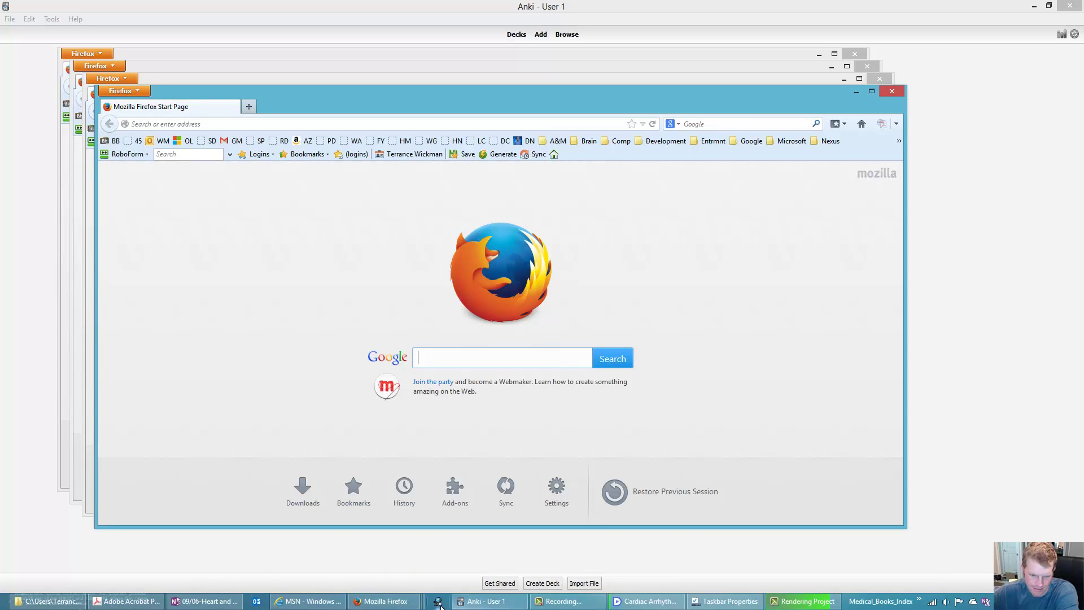
- Bring the Taskbar Properties dialog back to the front and accept its settings
right_click(489, 602)
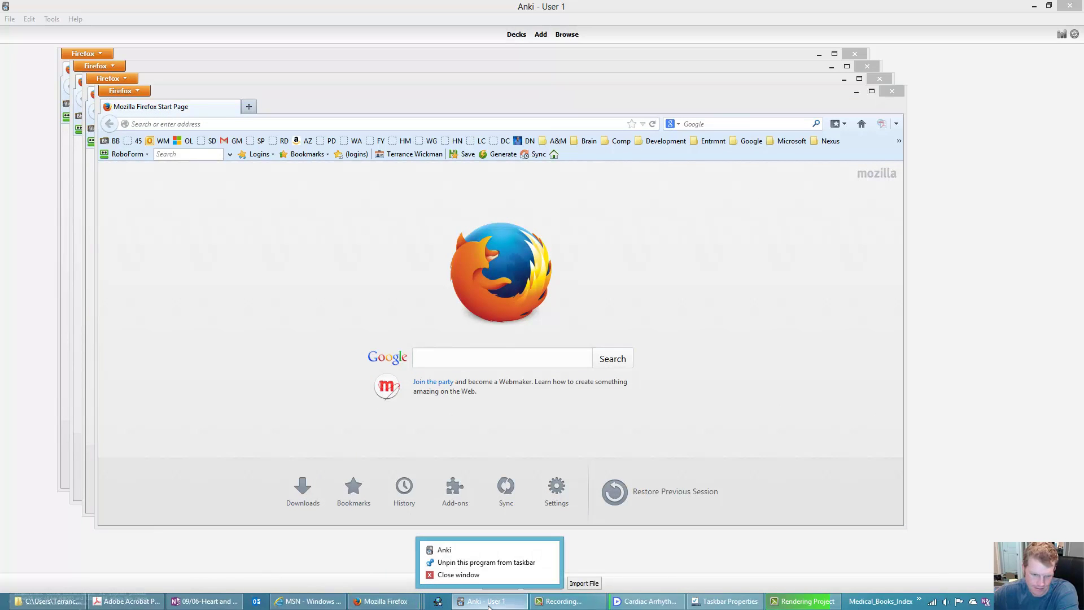
right_click(845, 602)
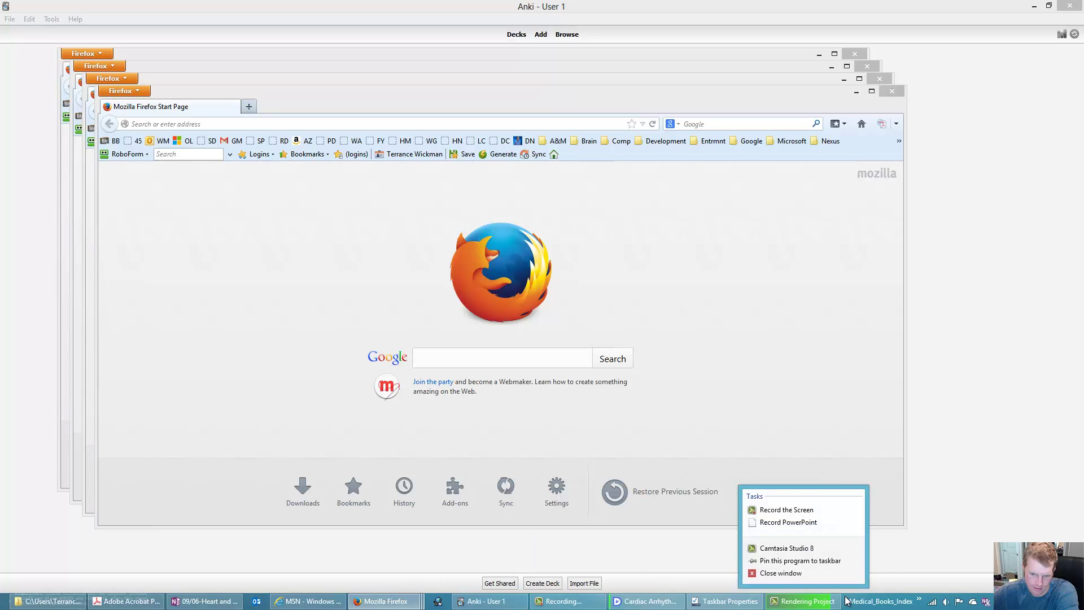
right_click(848, 601)
click(870, 589)
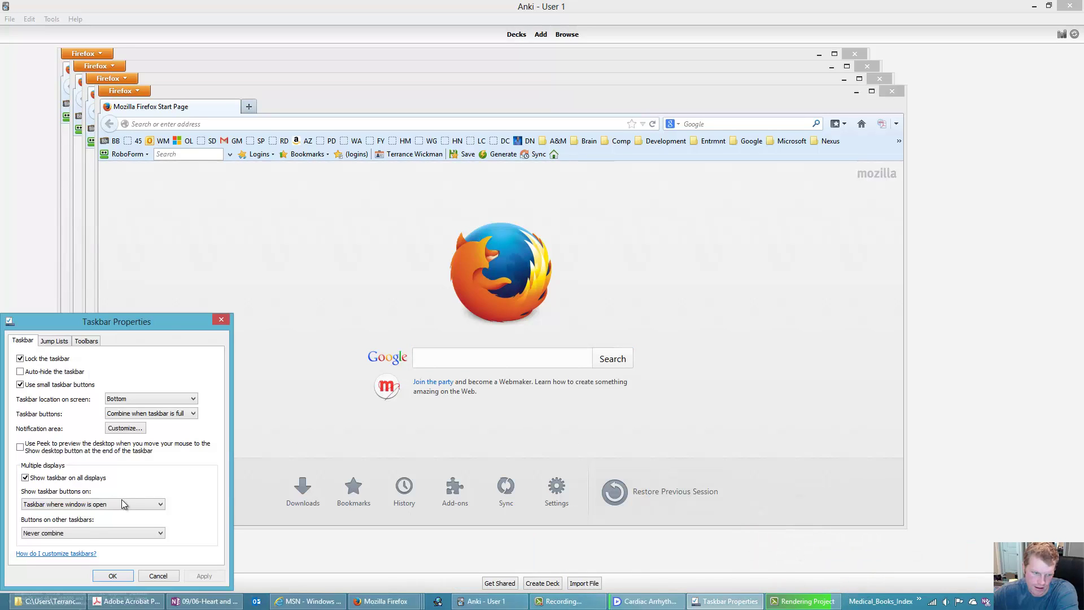
click(113, 576)
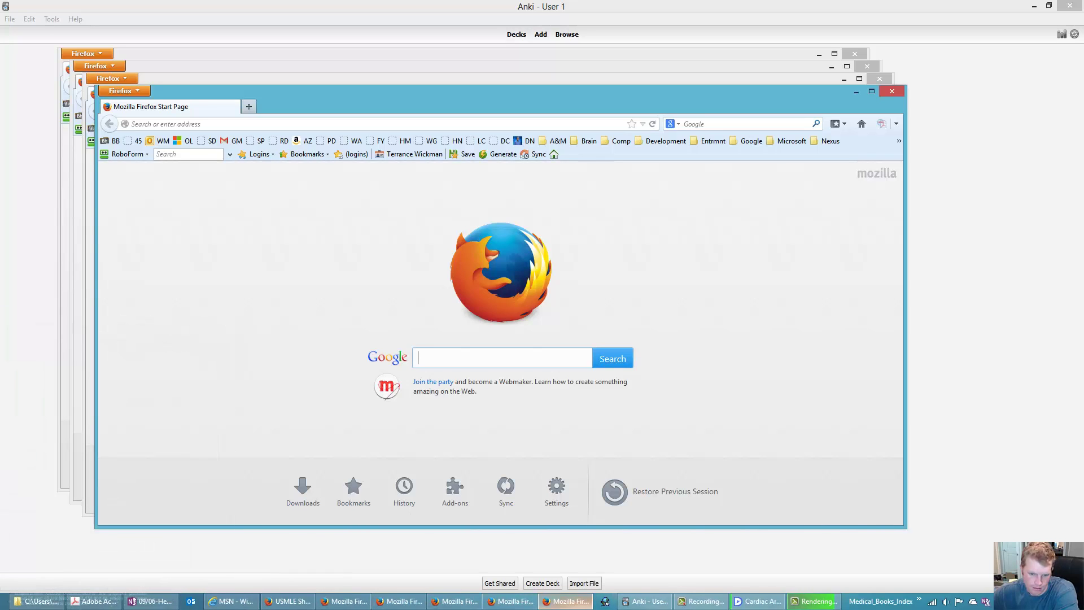
- Open one more Firefox window to test when the taskbar buttons combine
mouse_move(644, 601)
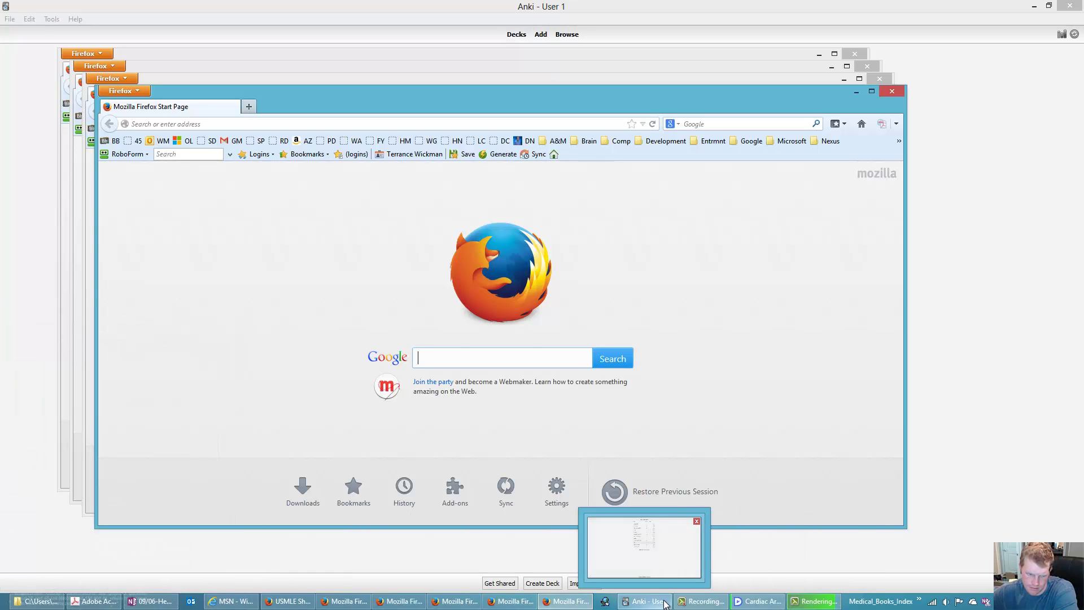
right_click(449, 604)
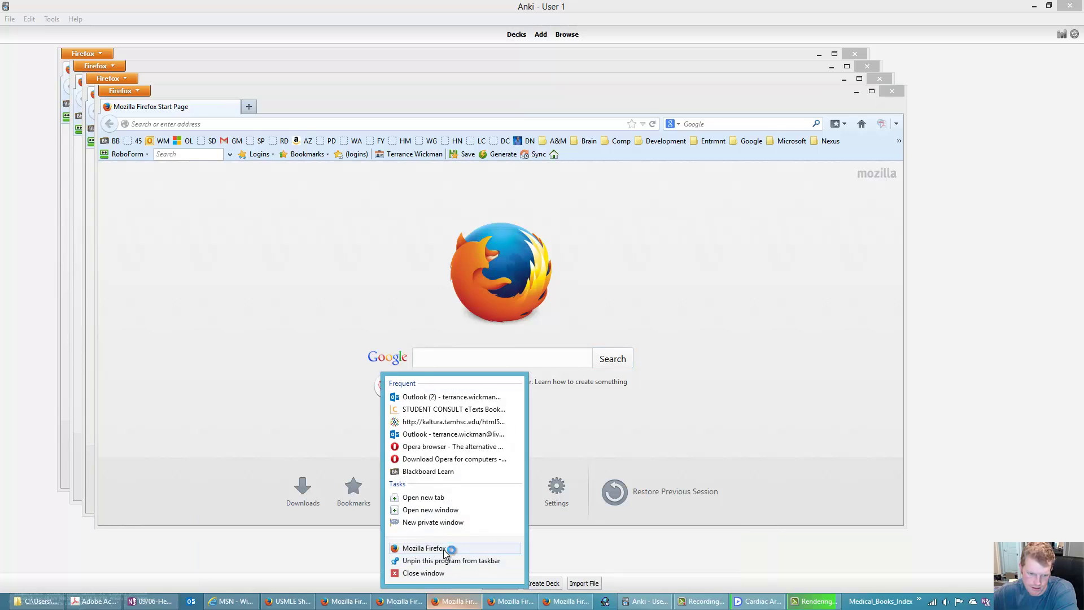
click(447, 547)
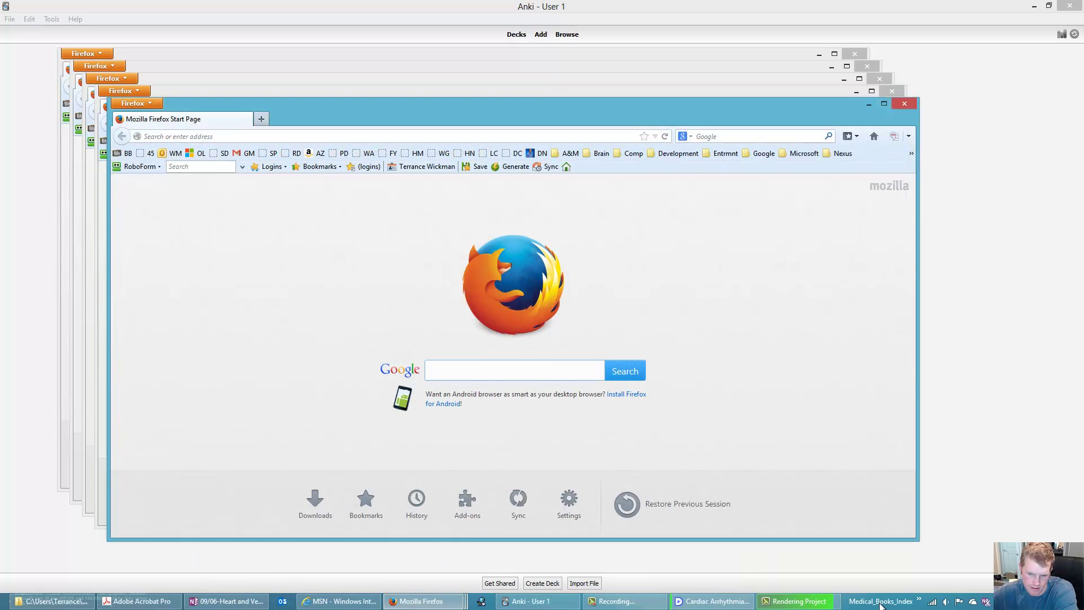
- In the taskbar properties, turn off Use small taskbar buttons and save the change
right_click(850, 604)
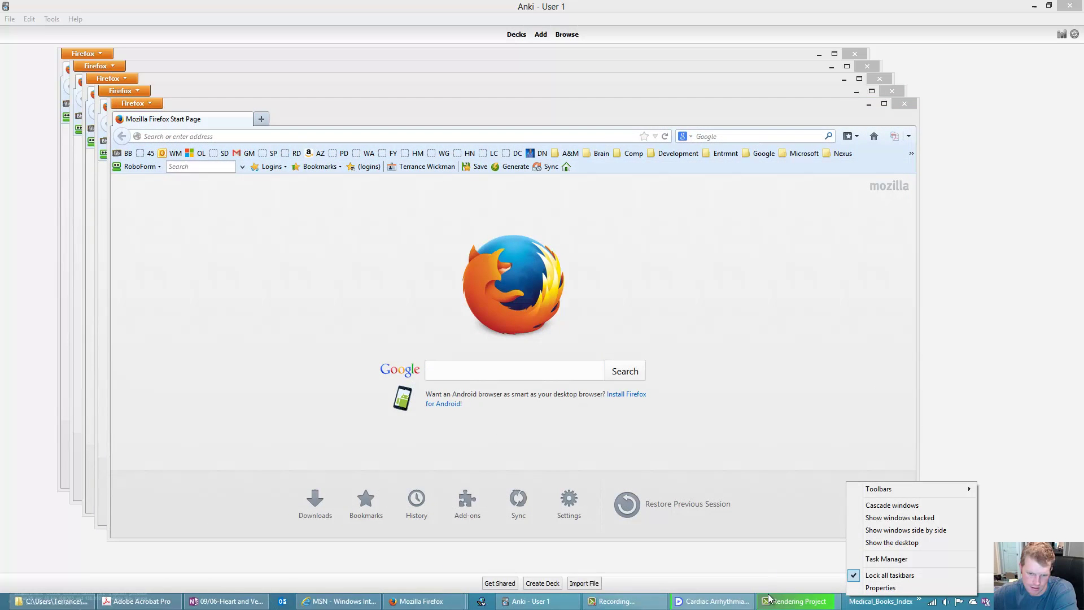
click(880, 588)
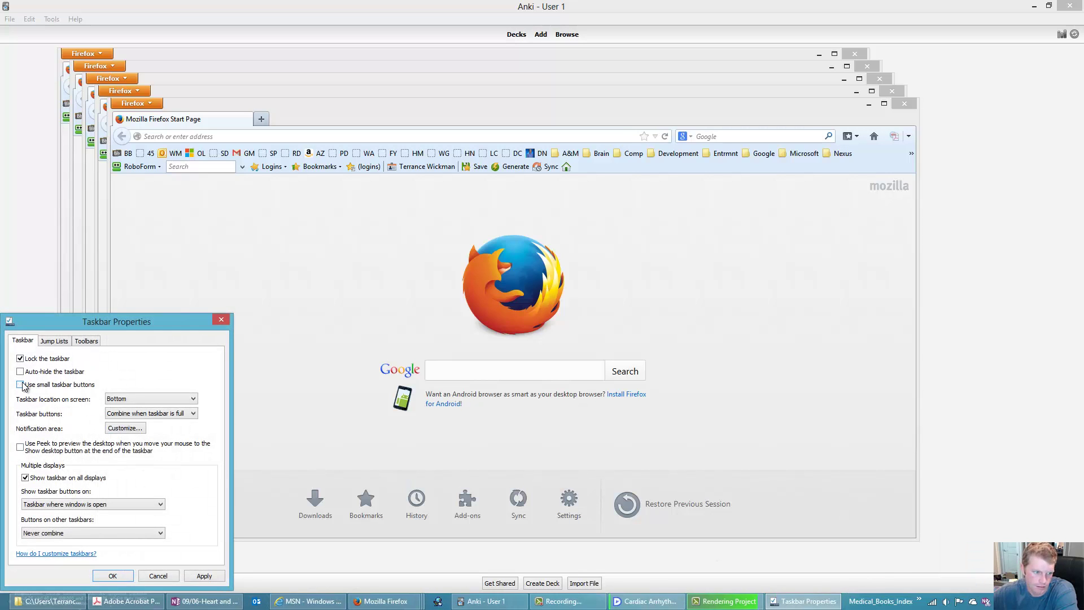
click(112, 576)
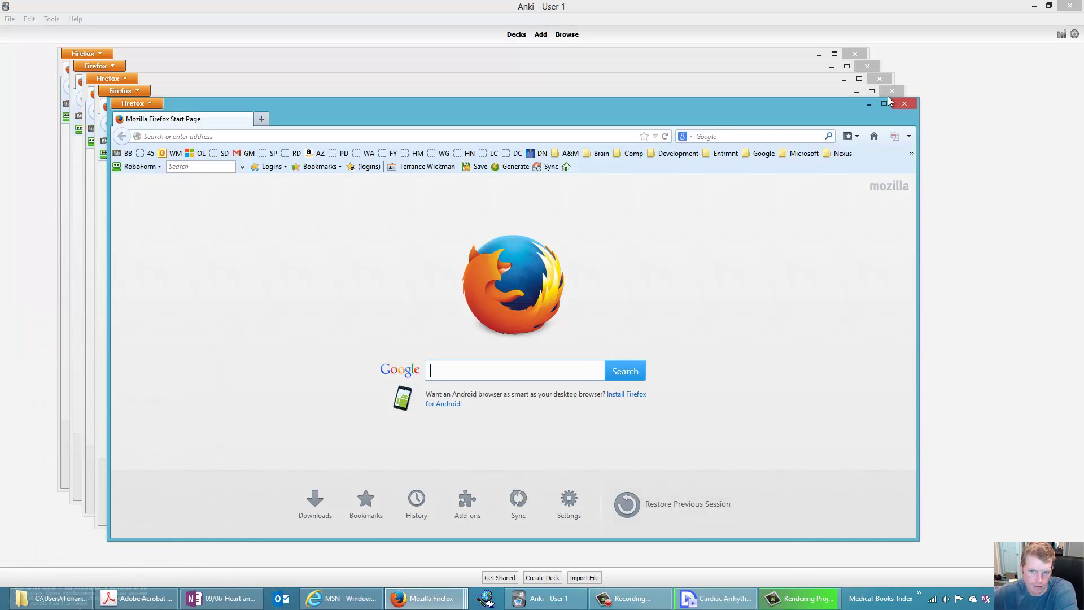
- Close the two frontmost Firefox windows
click(913, 107)
click(893, 90)
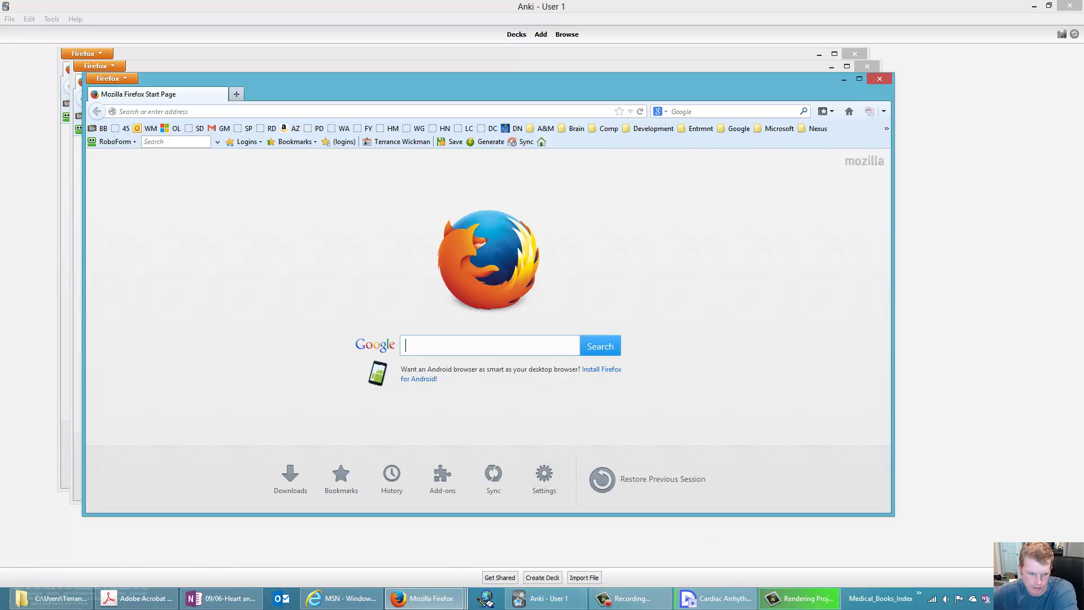
- Launch PowerPoint 2013, Publisher 2013, Word 2013 and Excel 2013 from the Start screen to fill the taskbar
click(12, 599)
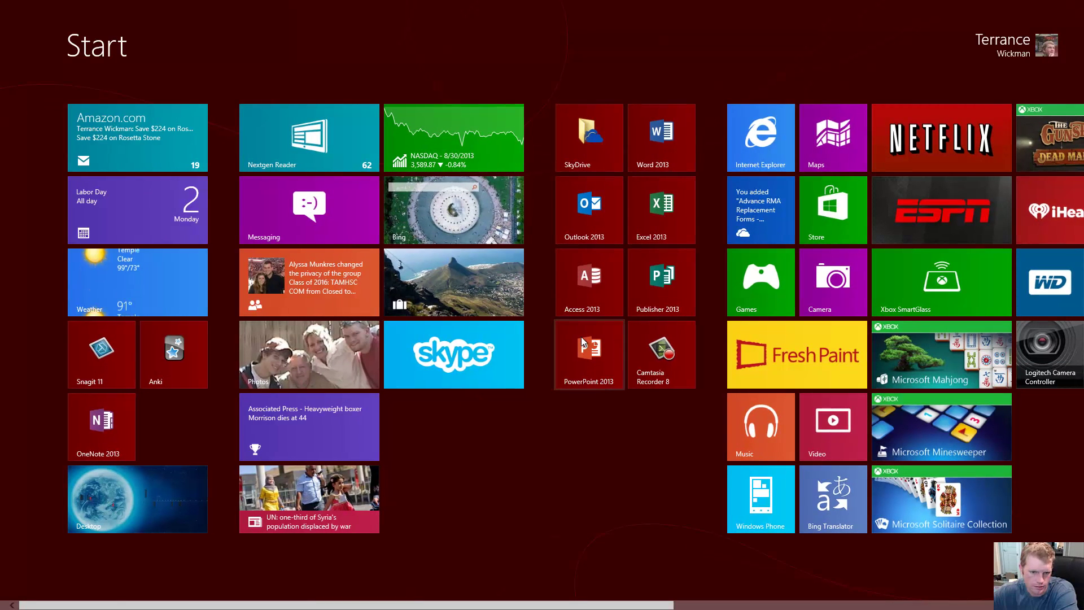
click(583, 342)
key(super)
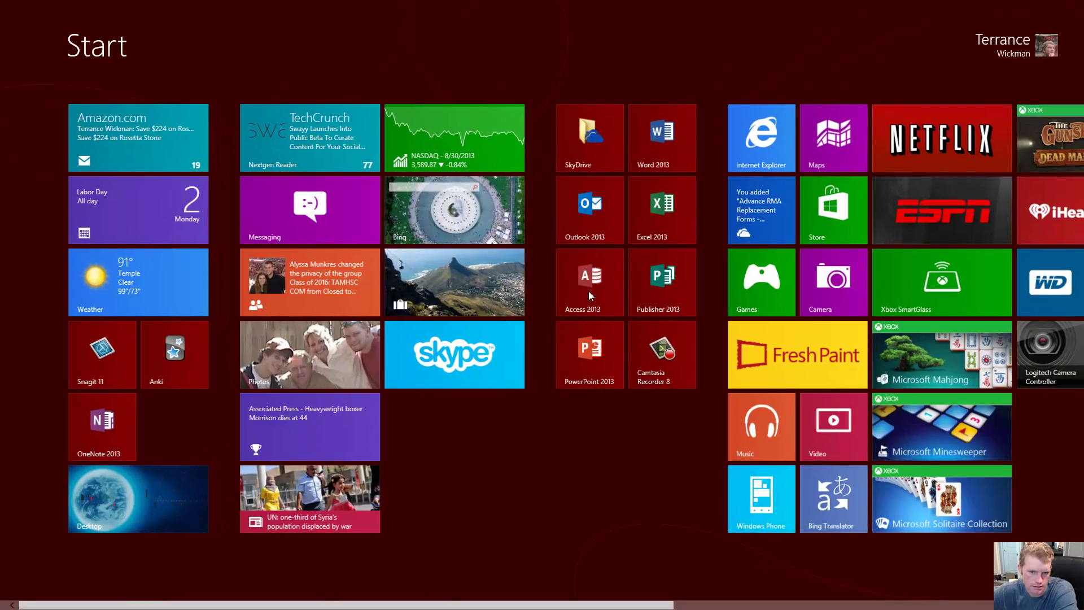
click(686, 268)
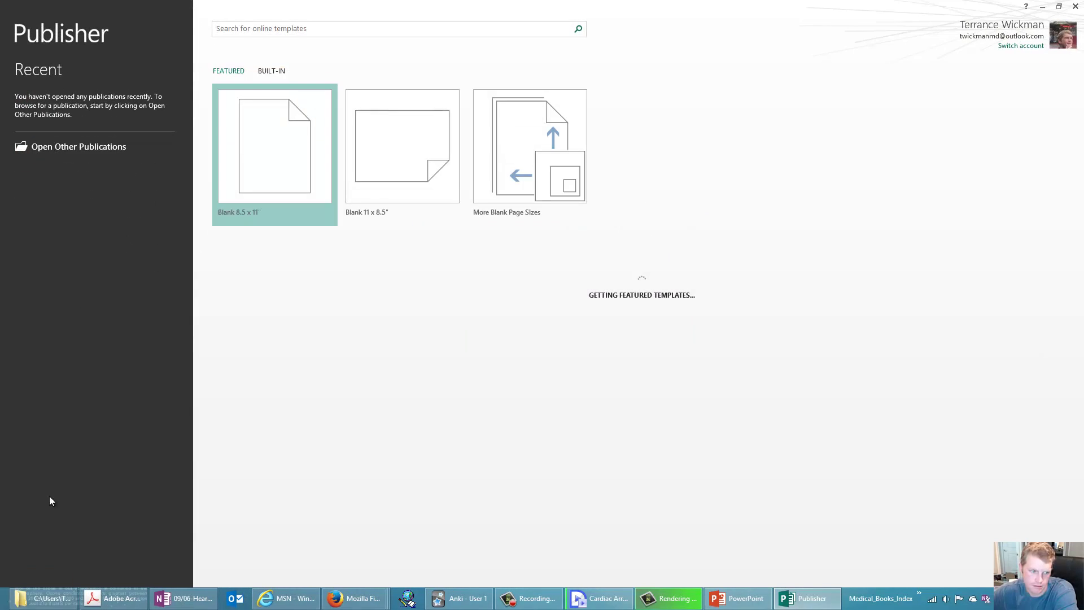
key(super)
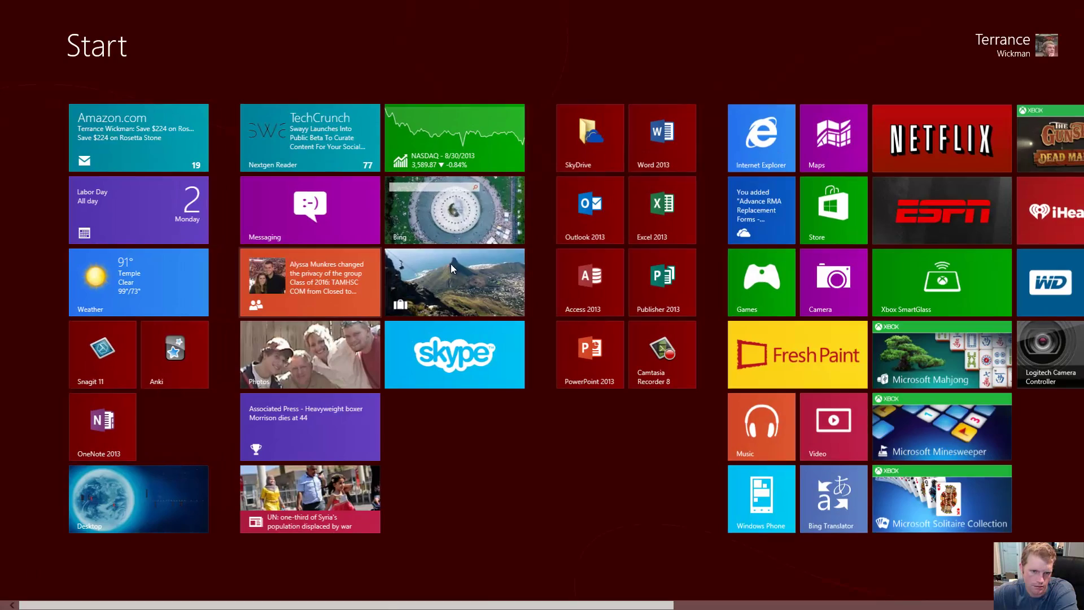
click(661, 139)
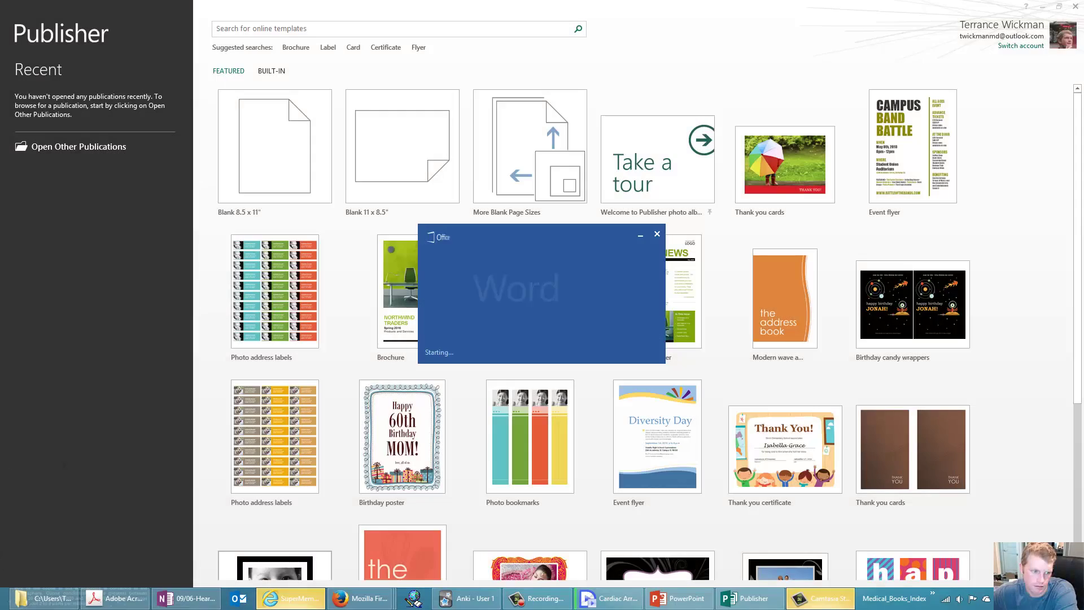
click(3, 607)
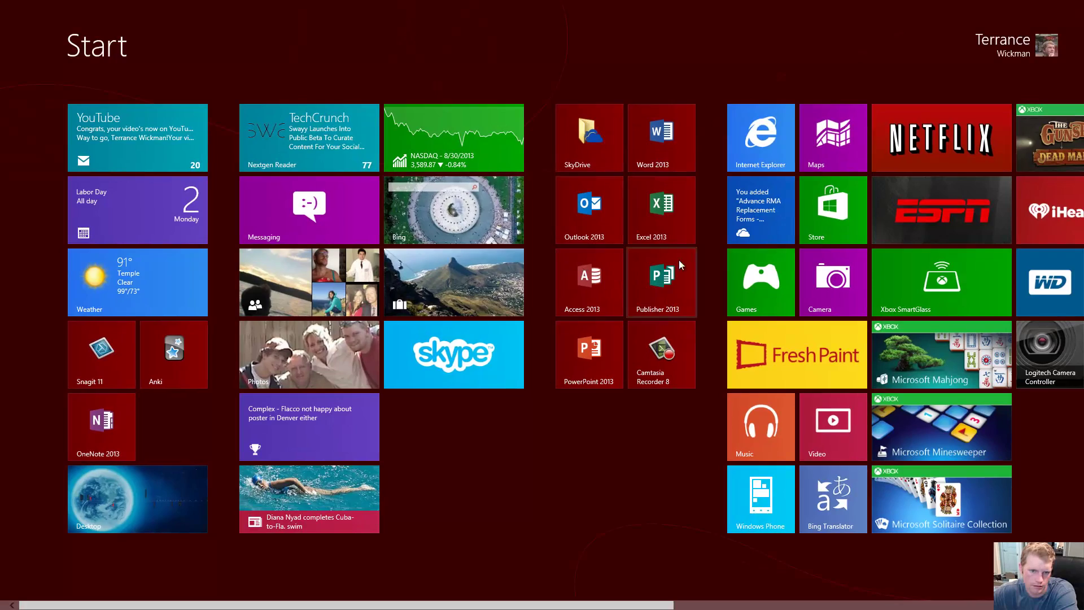
click(659, 216)
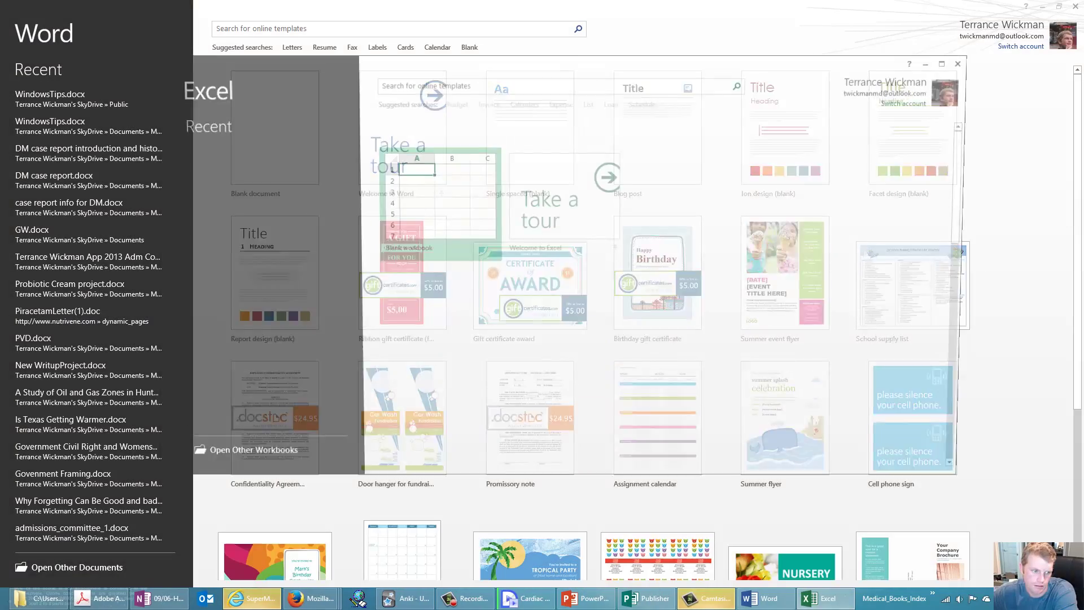
- Launch GeForce Experience, Adobe Download Assistant and the Logitech Webcam Software from the Start screen
key(super)
scroll(514, 369, down, 5)
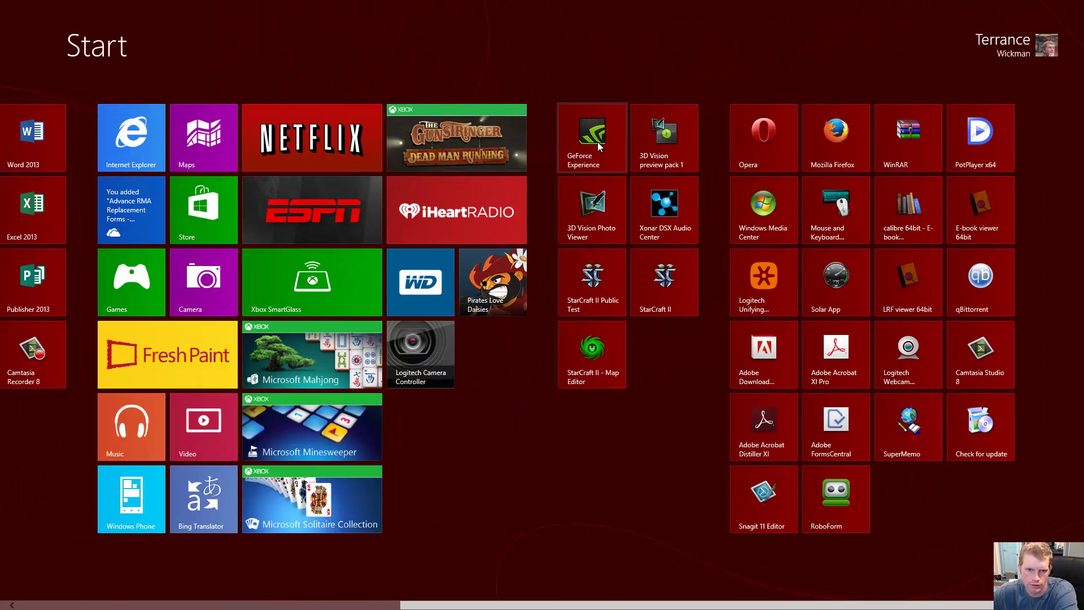
click(598, 141)
click(6, 604)
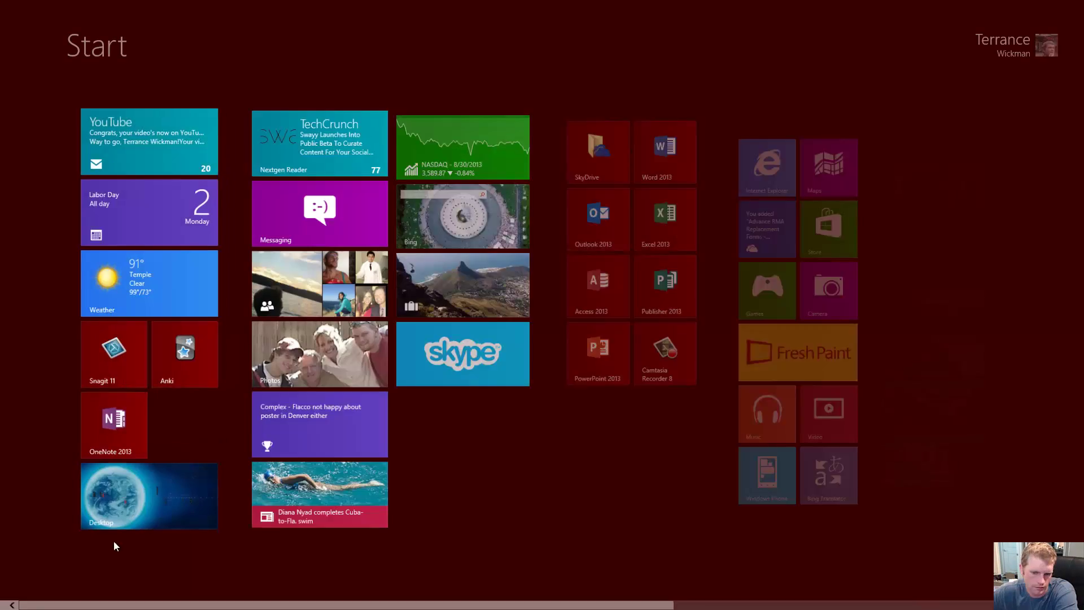
scroll(506, 304, down, 2)
scroll(507, 304, down, 3)
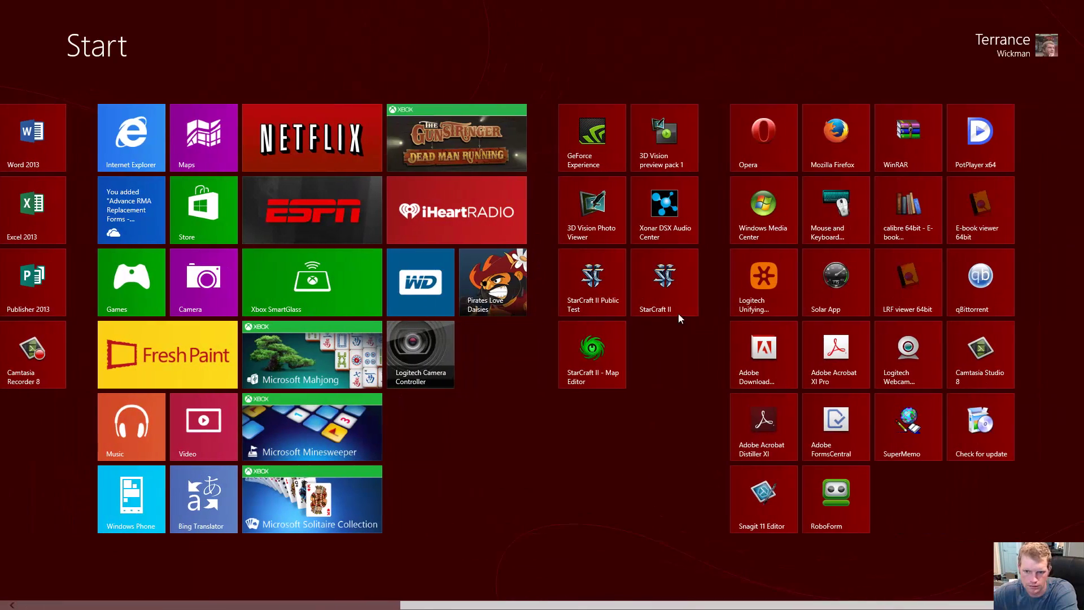
click(766, 366)
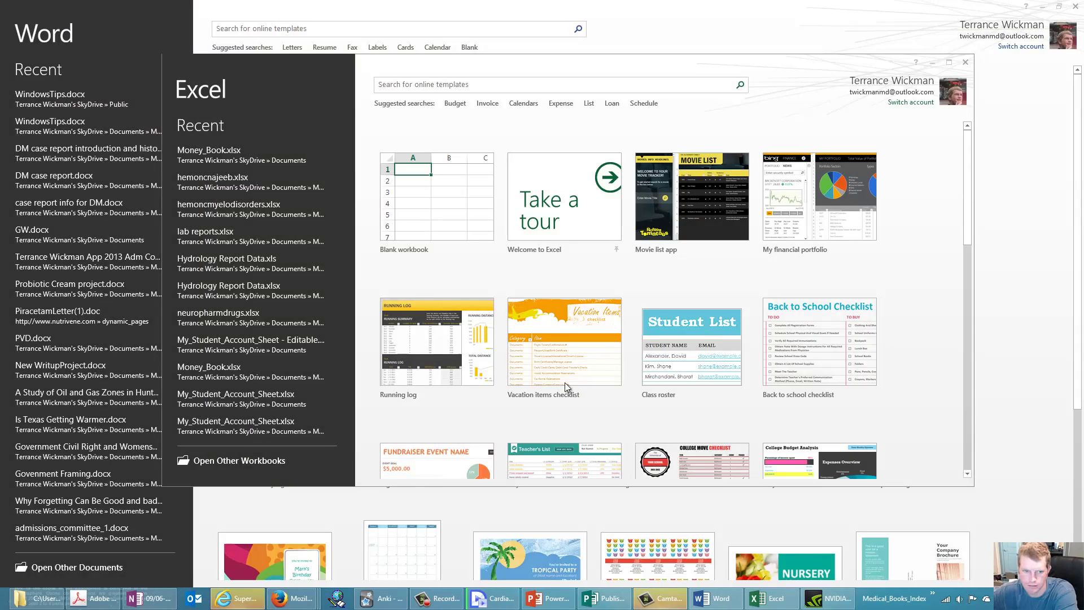
key(super)
scroll(566, 391, down, 4)
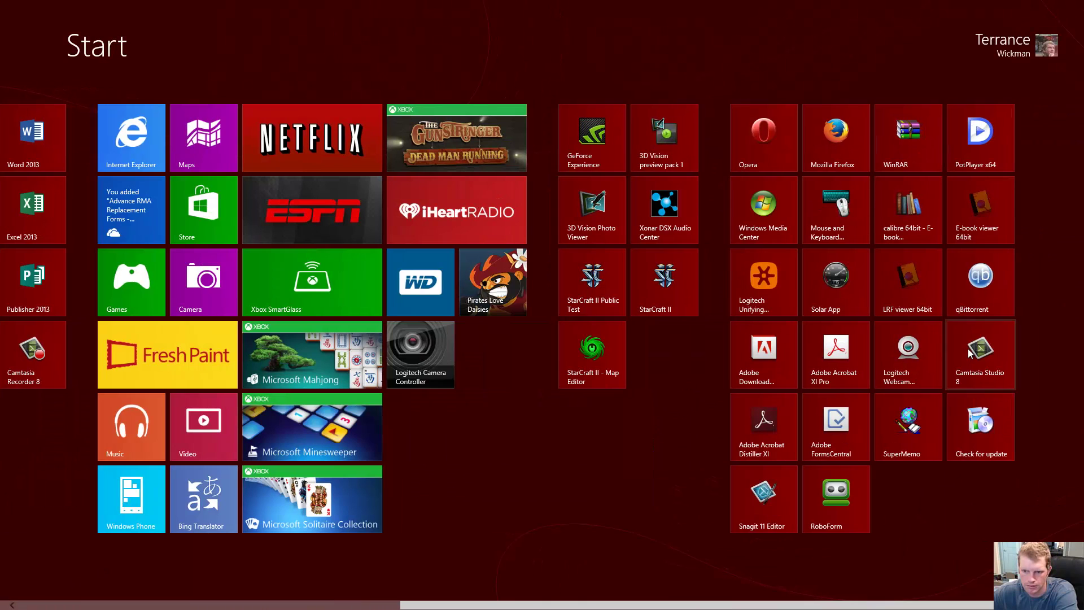
click(913, 353)
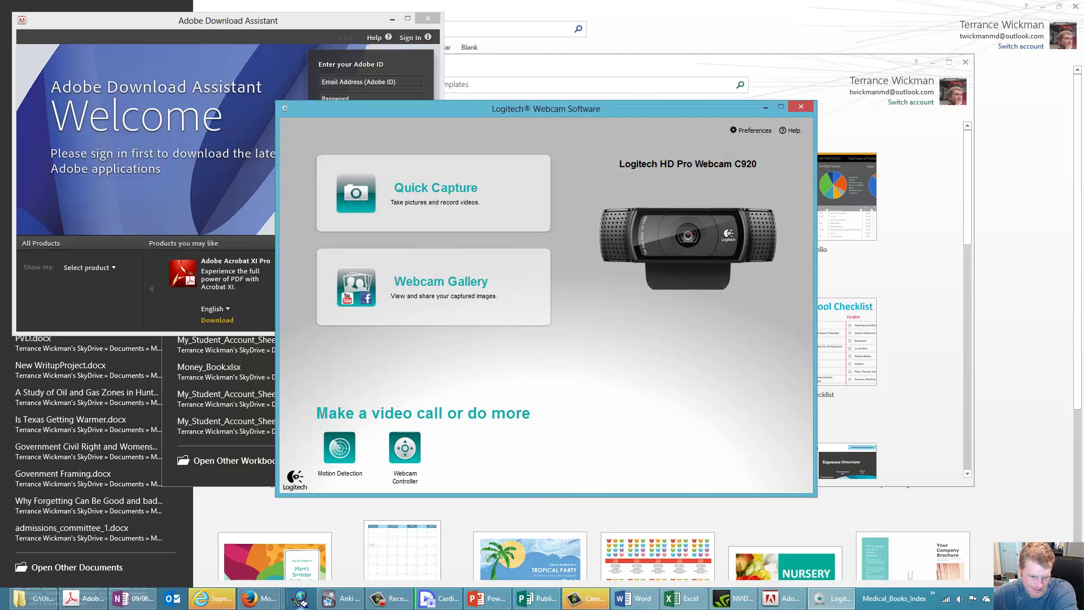
- Turn on Use small taskbar buttons in the taskbar properties and save the change
click(12, 601)
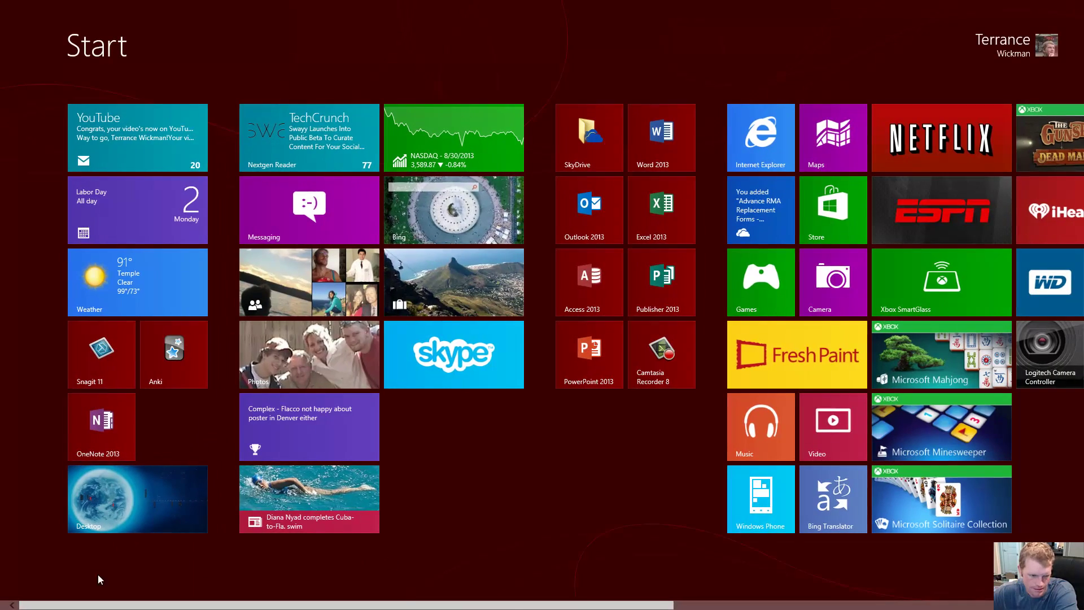
click(171, 530)
right_click(857, 597)
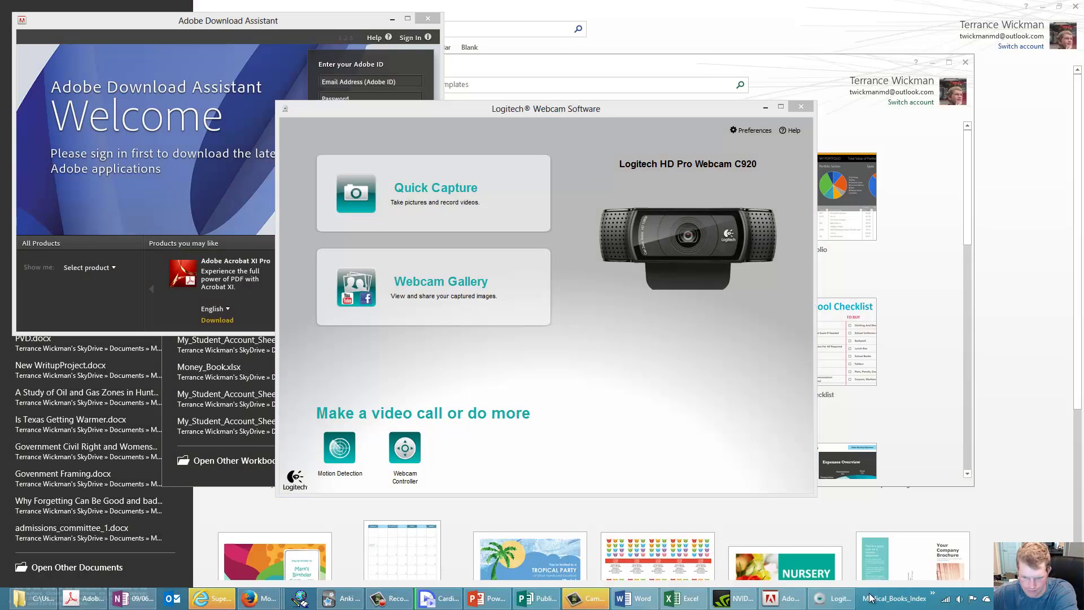
click(900, 587)
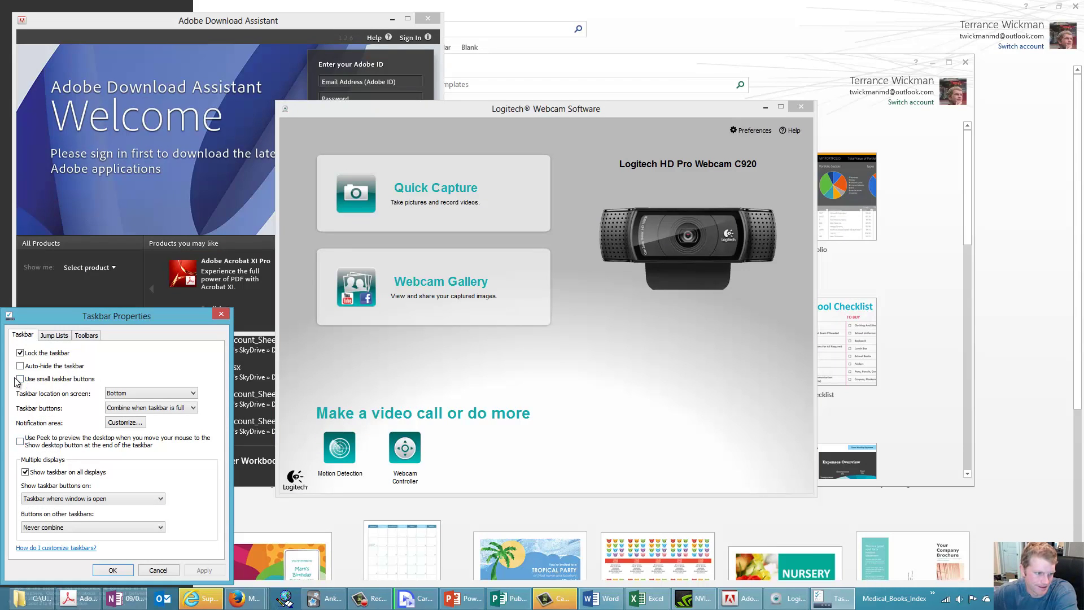
click(190, 571)
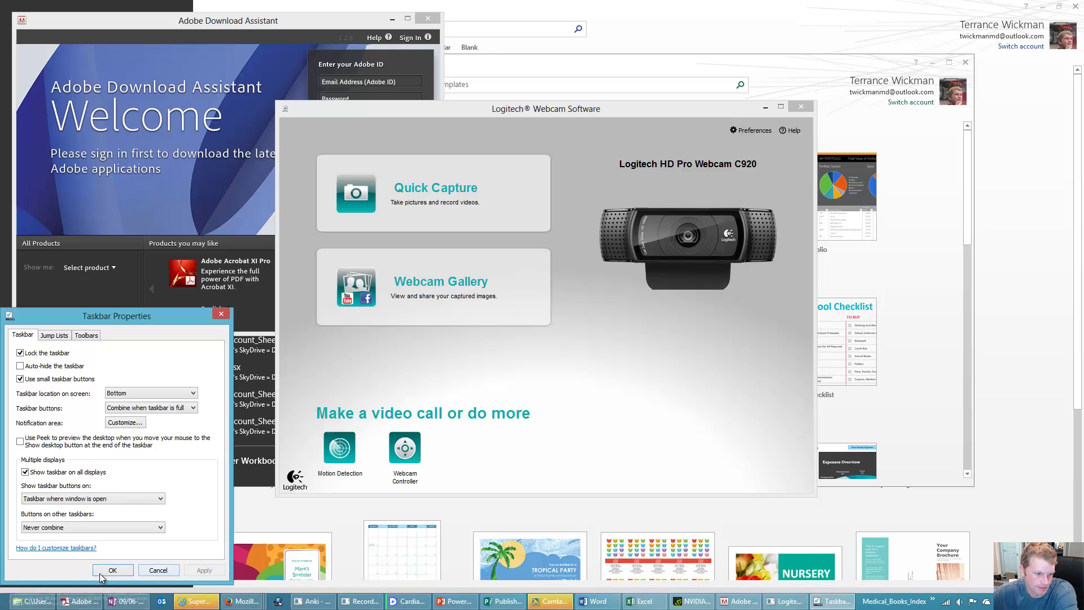
click(114, 570)
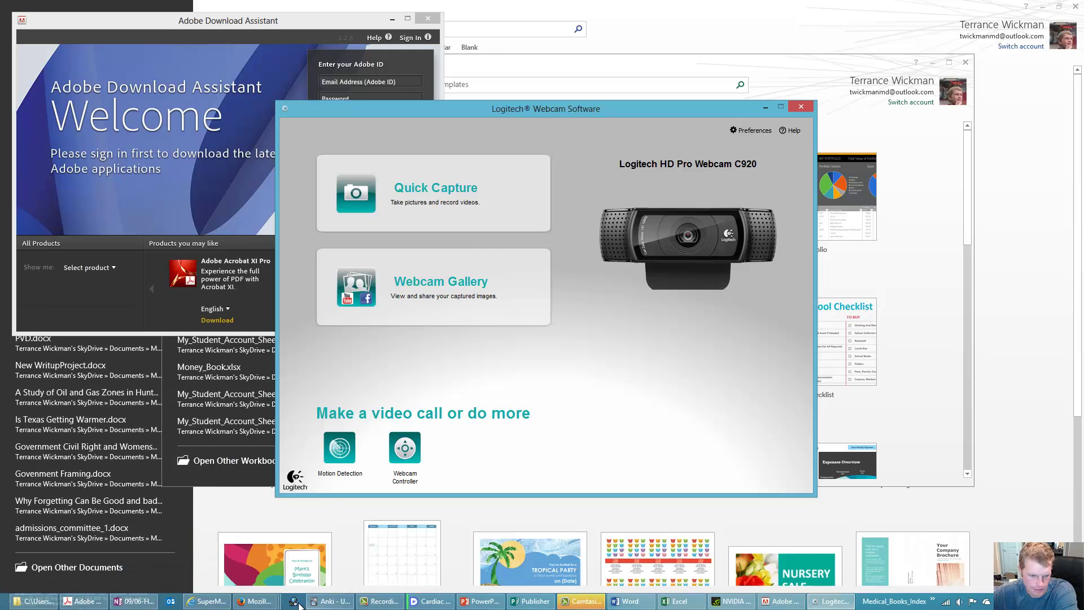
- Launch Xonar DSX Audio Center and calibre from the Start screen to add more running programs
click(3, 607)
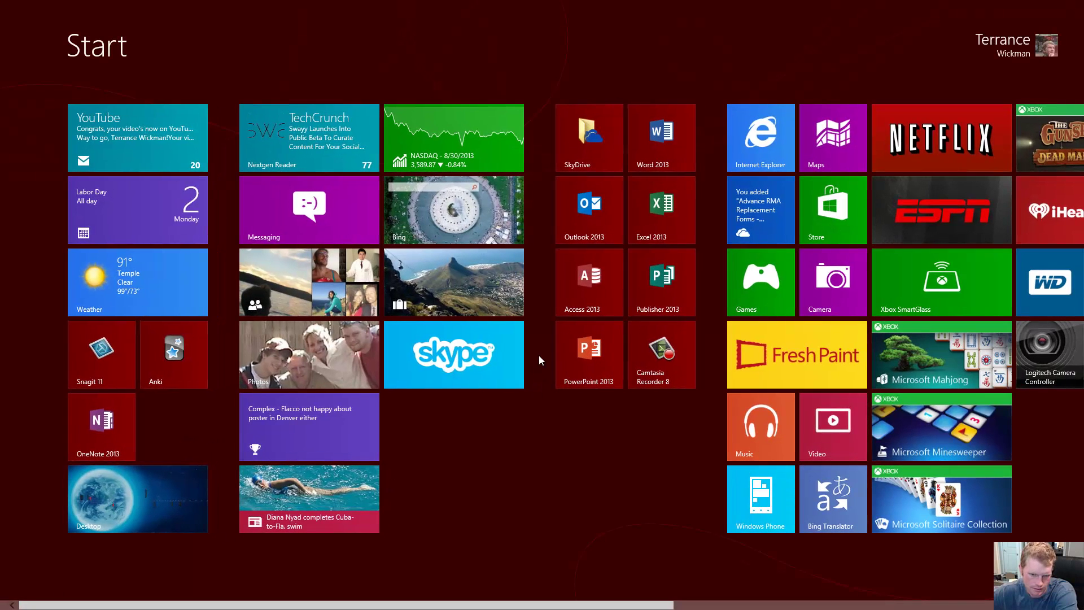
scroll(539, 355, down, 5)
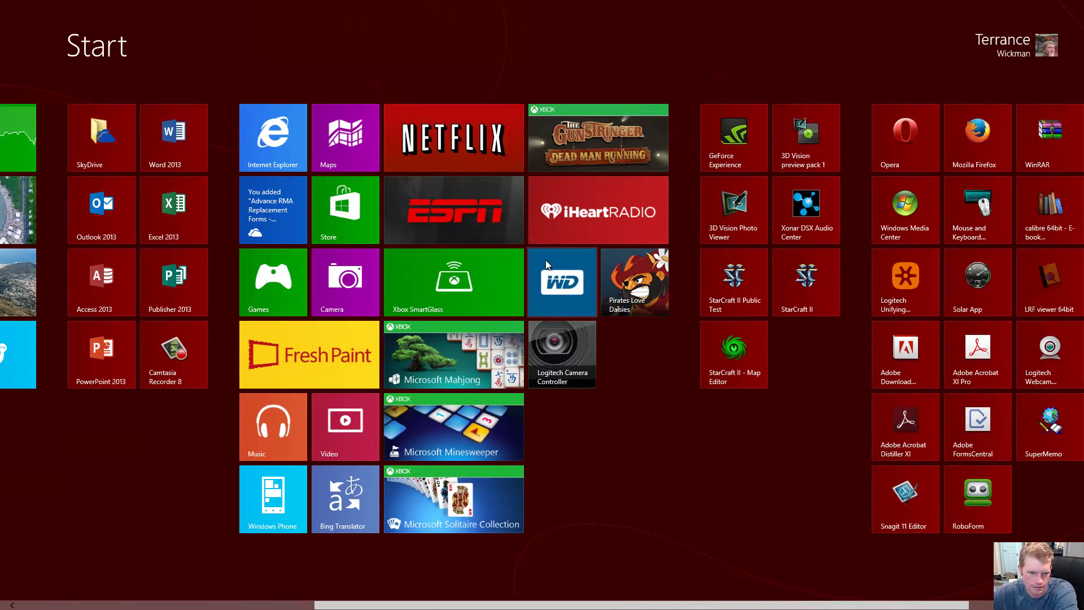
scroll(655, 344, down, 1)
scroll(655, 344, down, 1)
click(687, 194)
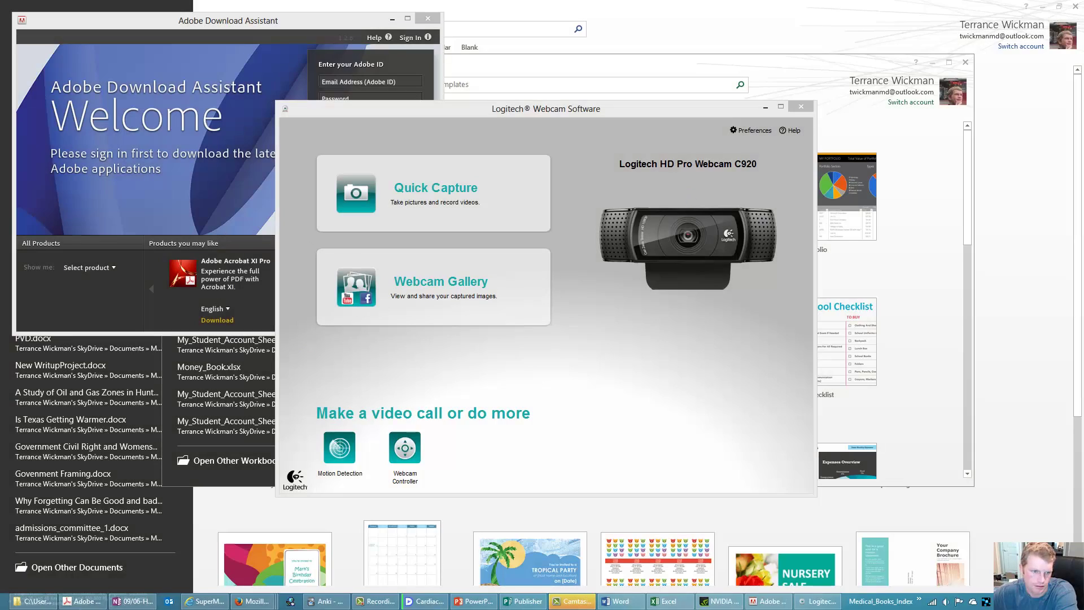
mouse_move(3, 607)
scroll(611, 395, down, 10)
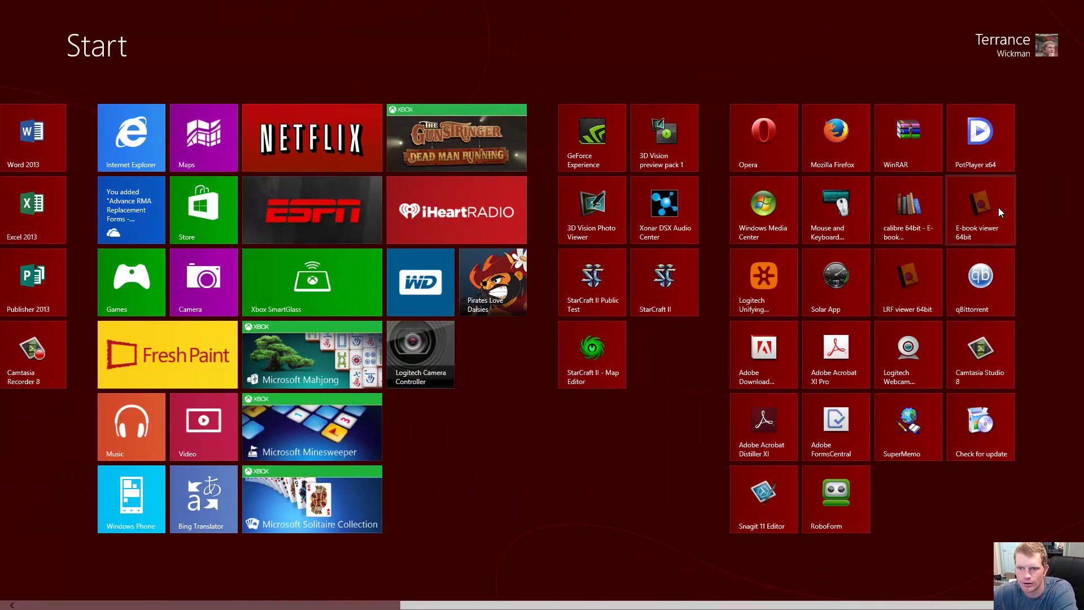
click(913, 290)
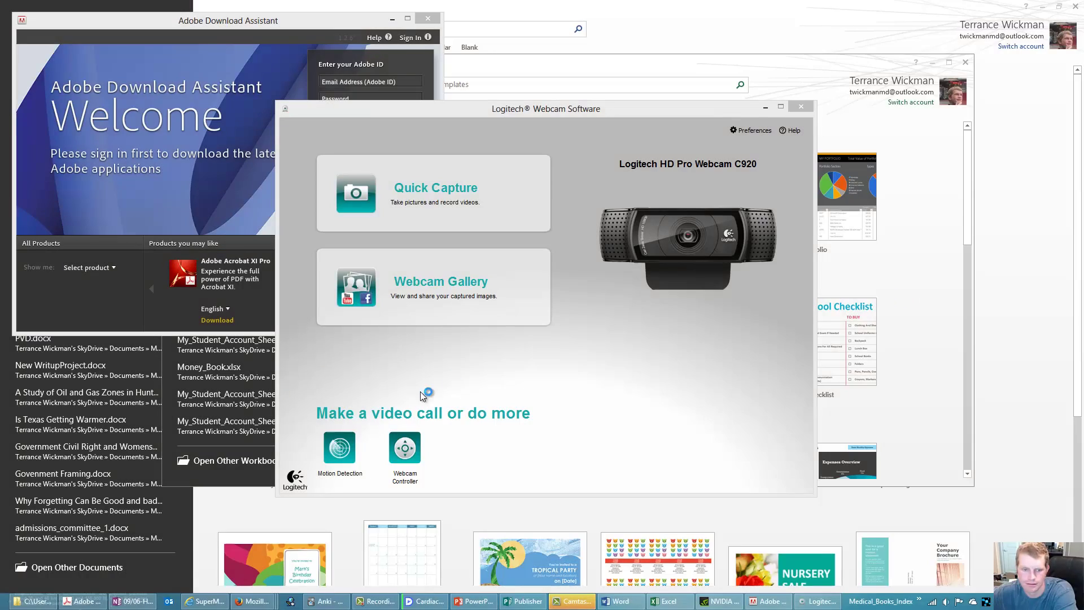
- Launch WinRAR from the Start screen
click(12, 600)
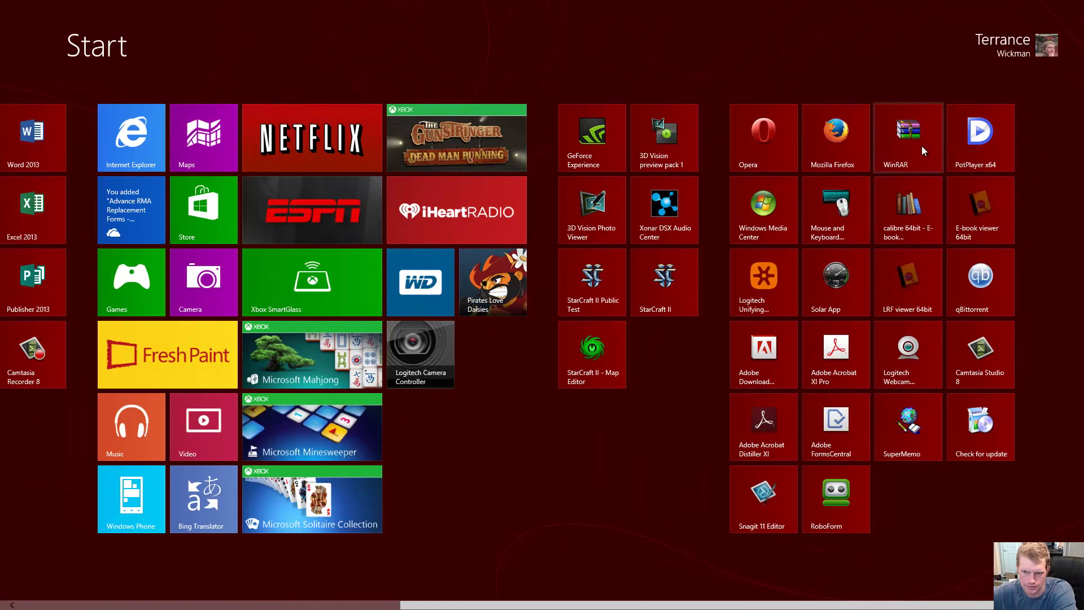
click(922, 146)
click(11, 593)
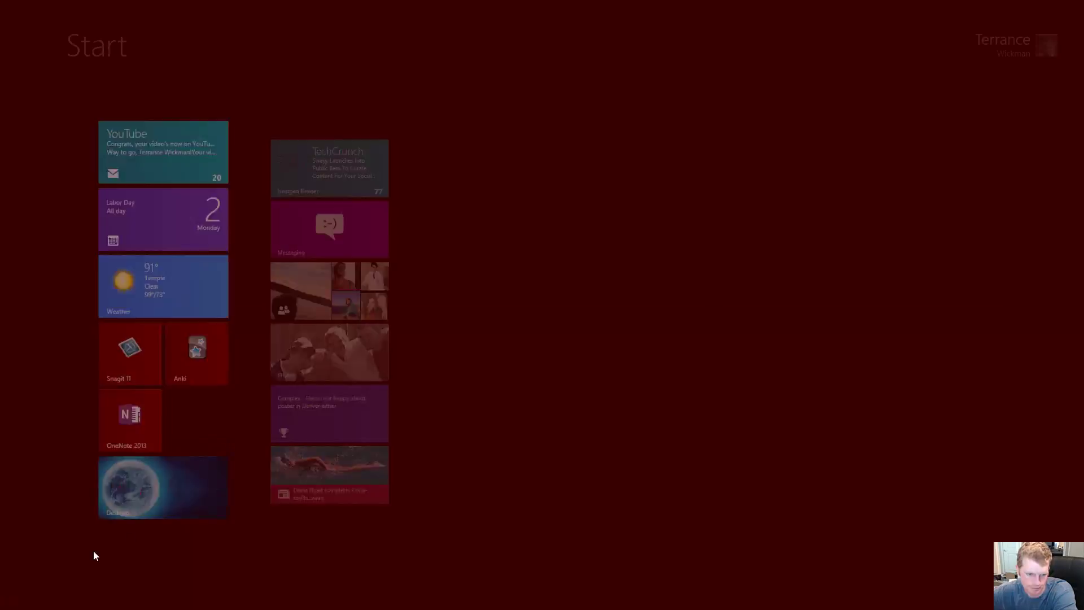
scroll(607, 302, down, 5)
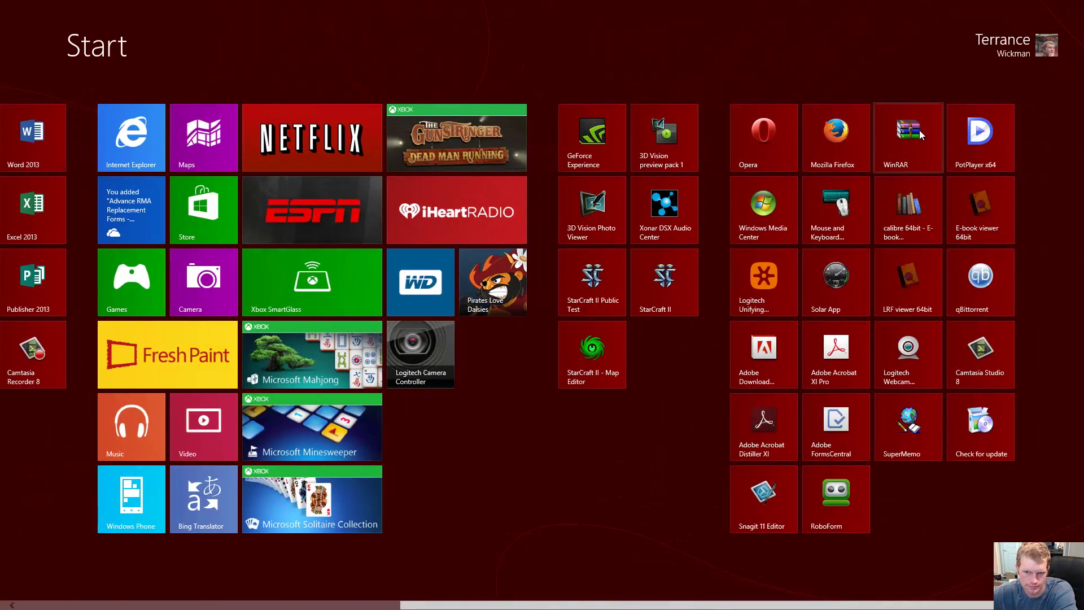
key(super)
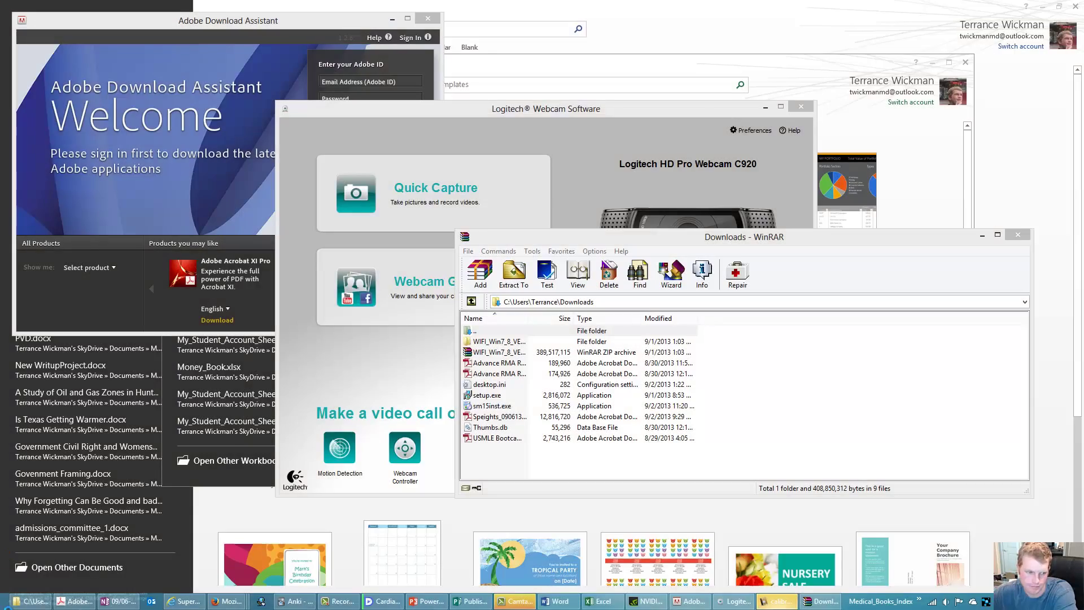
- Launch Opera and qBittorrent from the Start screen, and remove the selected torrents from qBittorrent's transfer list
click(11, 596)
scroll(585, 356, down, 3)
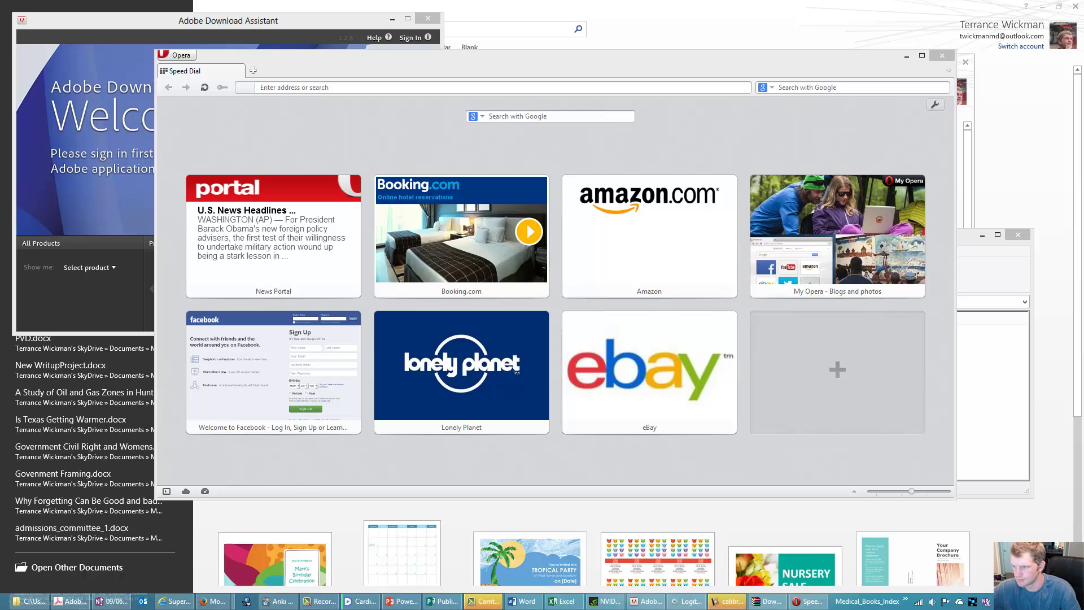
key(Delete)
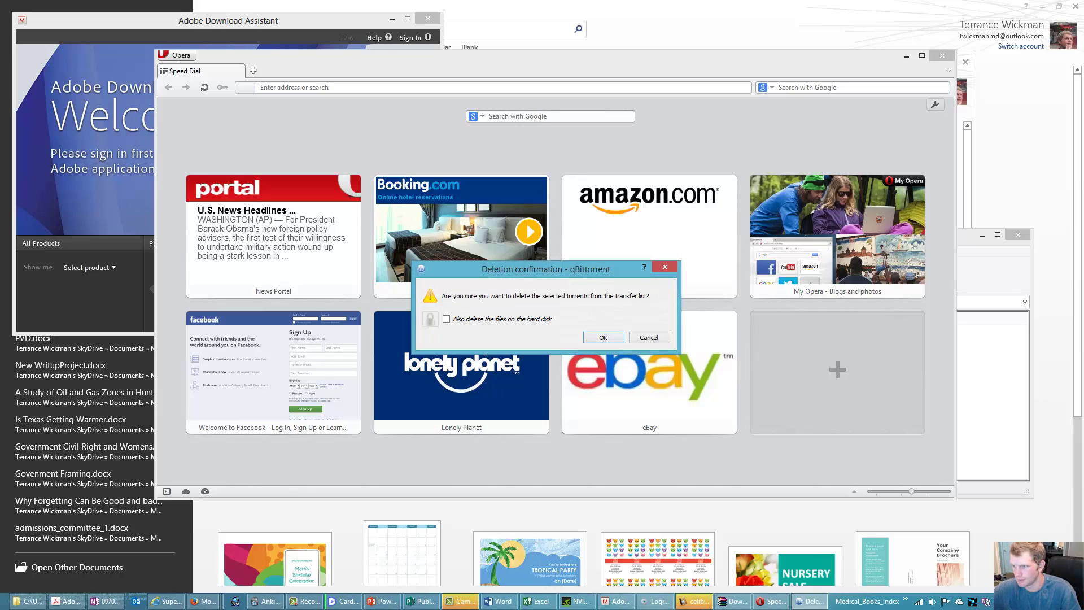
click(622, 335)
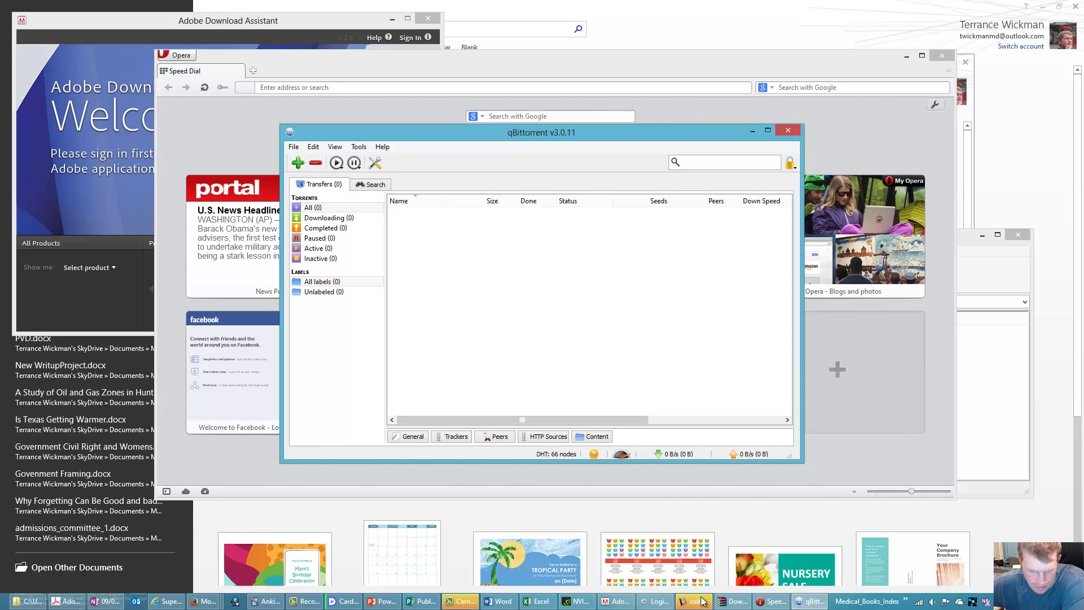
- Set the taskbar buttons to Never combine in the taskbar properties and apply the change
right_click(841, 601)
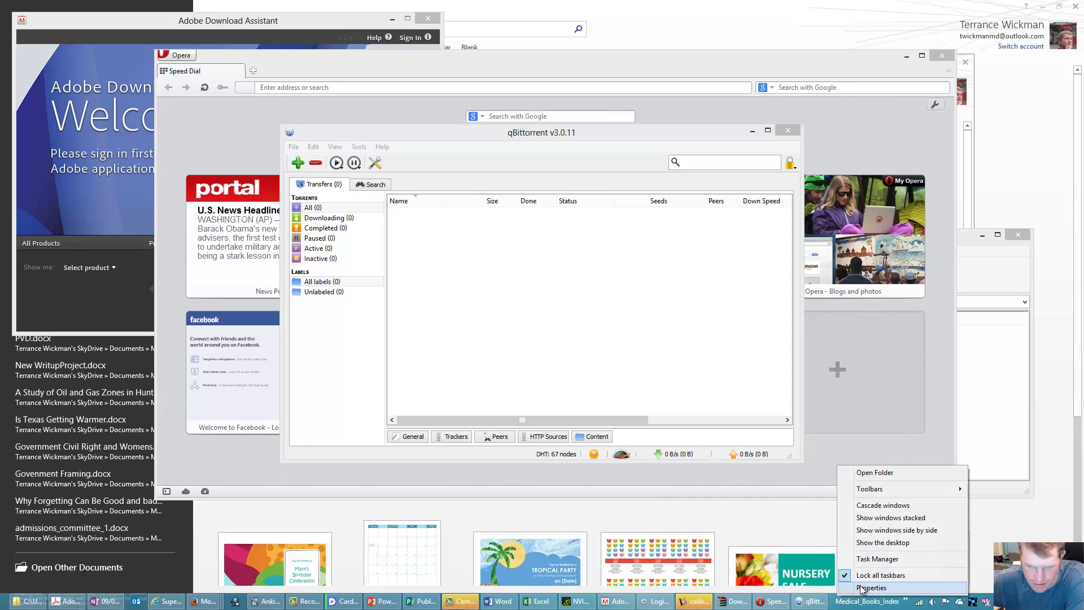
click(862, 591)
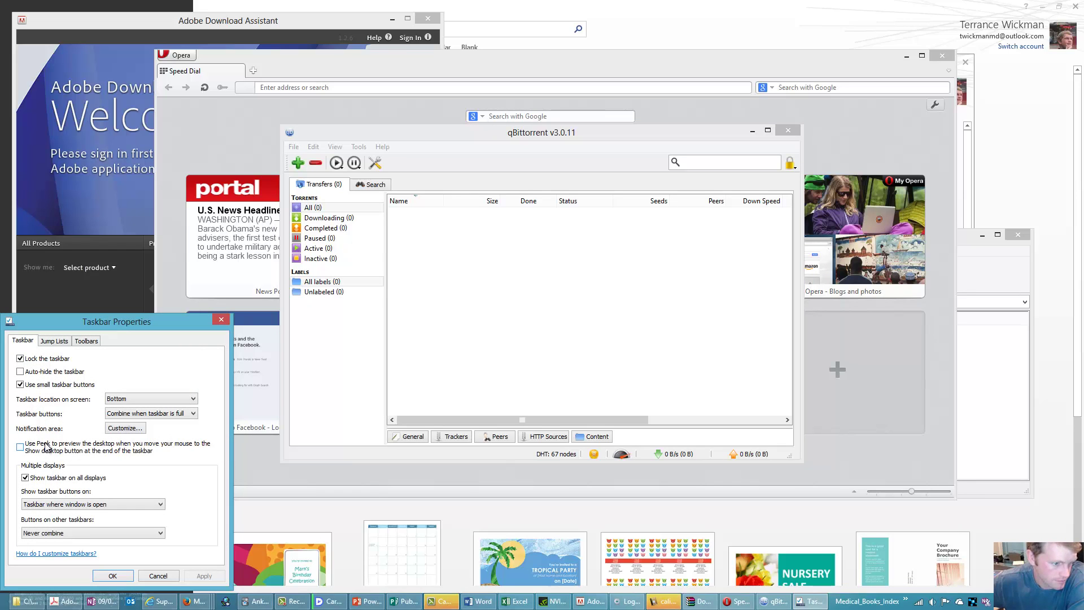
click(143, 411)
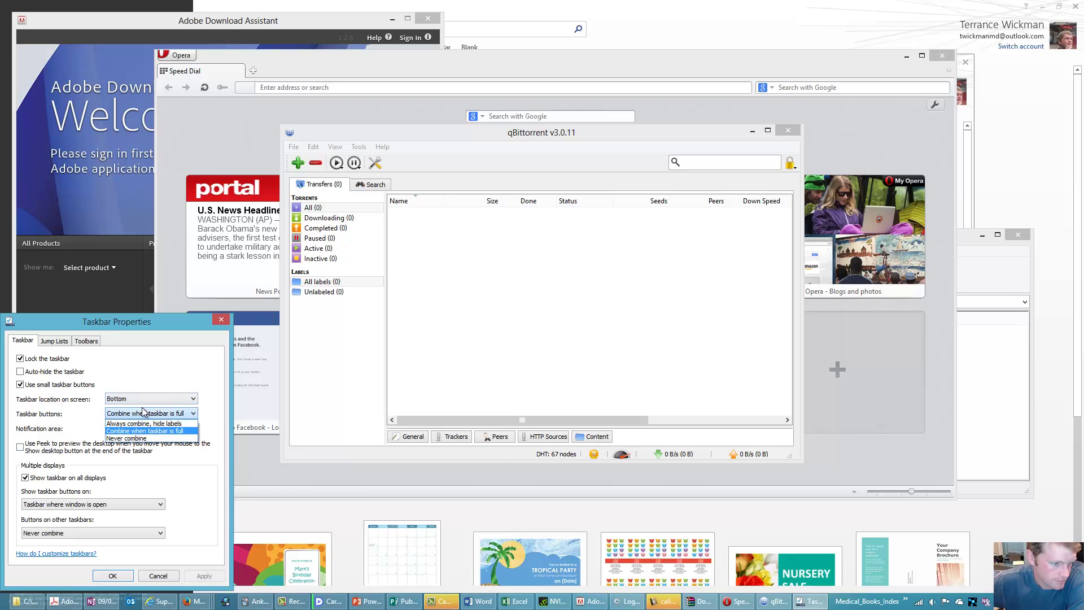
click(137, 438)
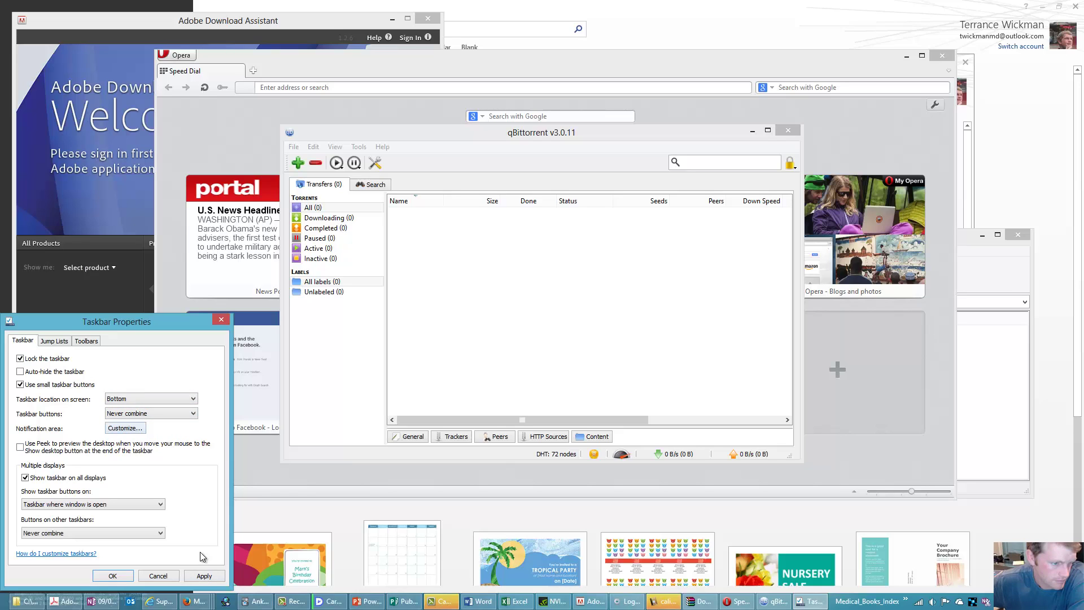
click(201, 571)
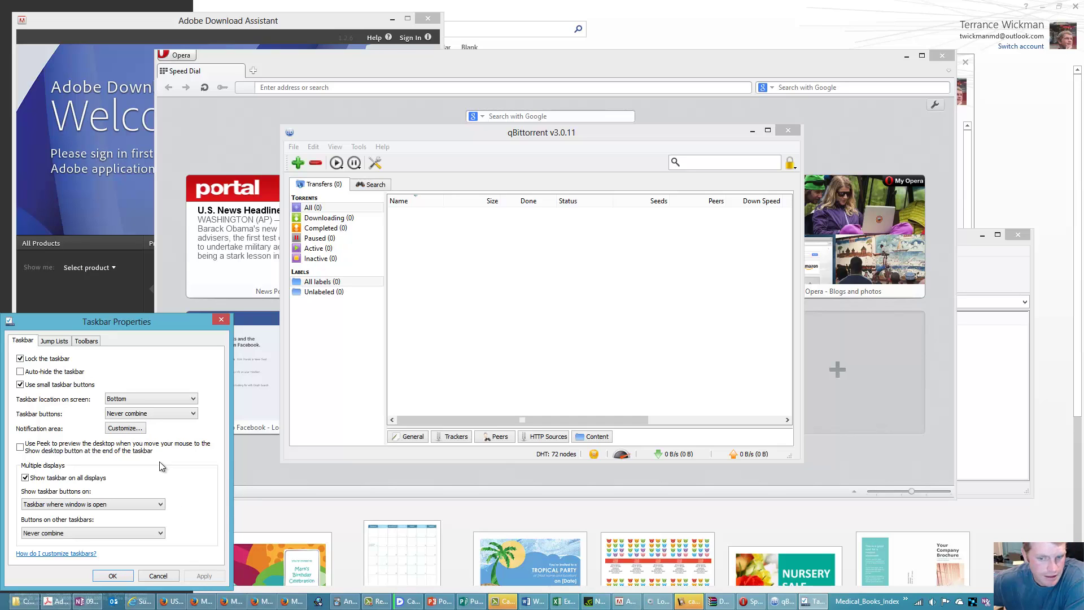
- Examine the taskbar location choices, the uncombined Firefox buttons, and the Jump Lists and Toolbars settings
click(170, 399)
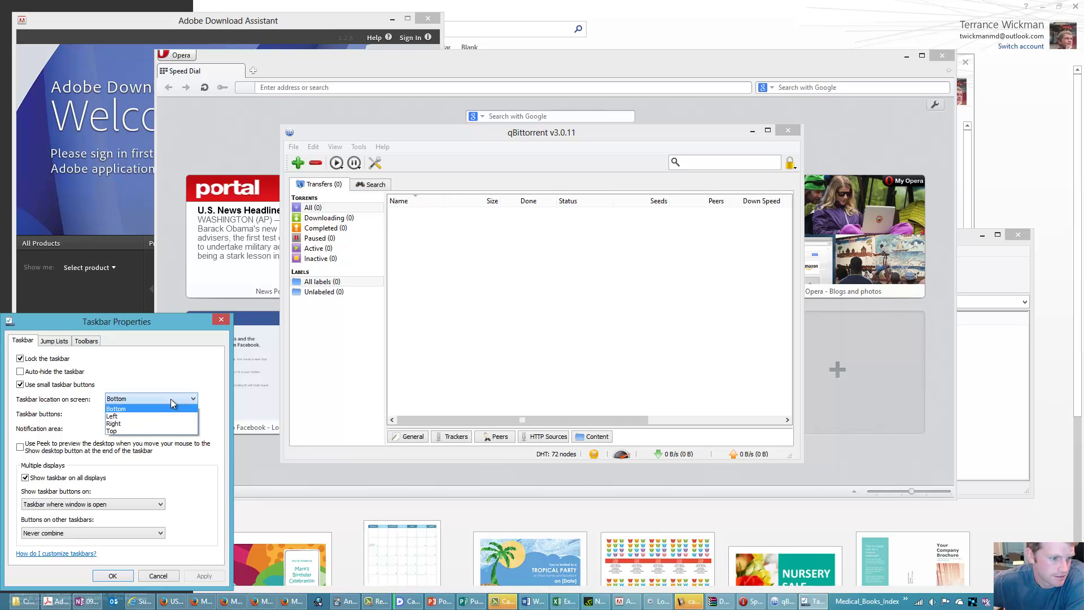
click(170, 399)
mouse_move(296, 599)
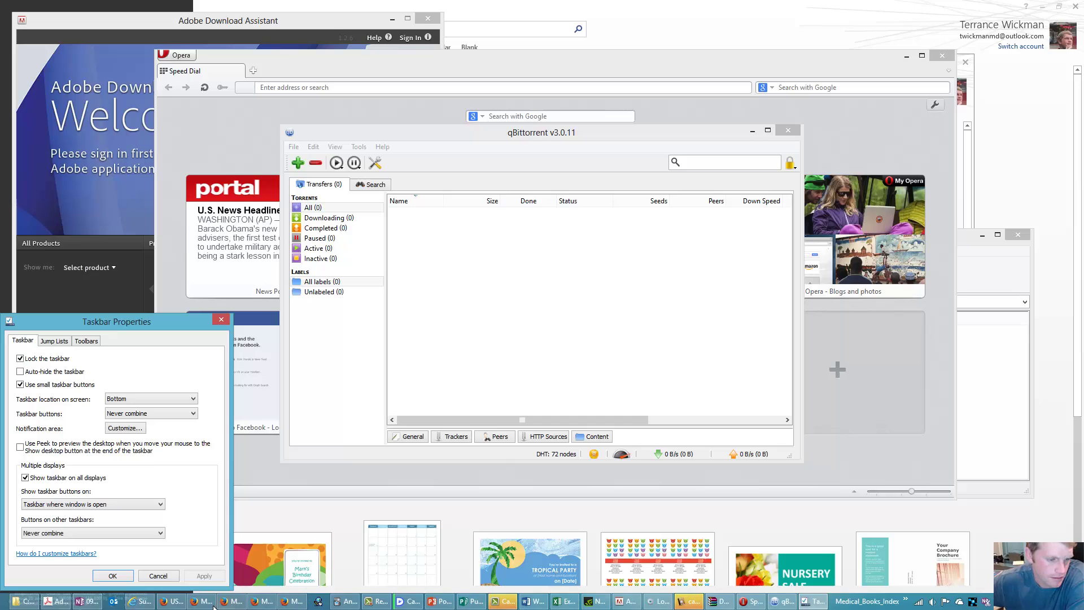
mouse_move(226, 604)
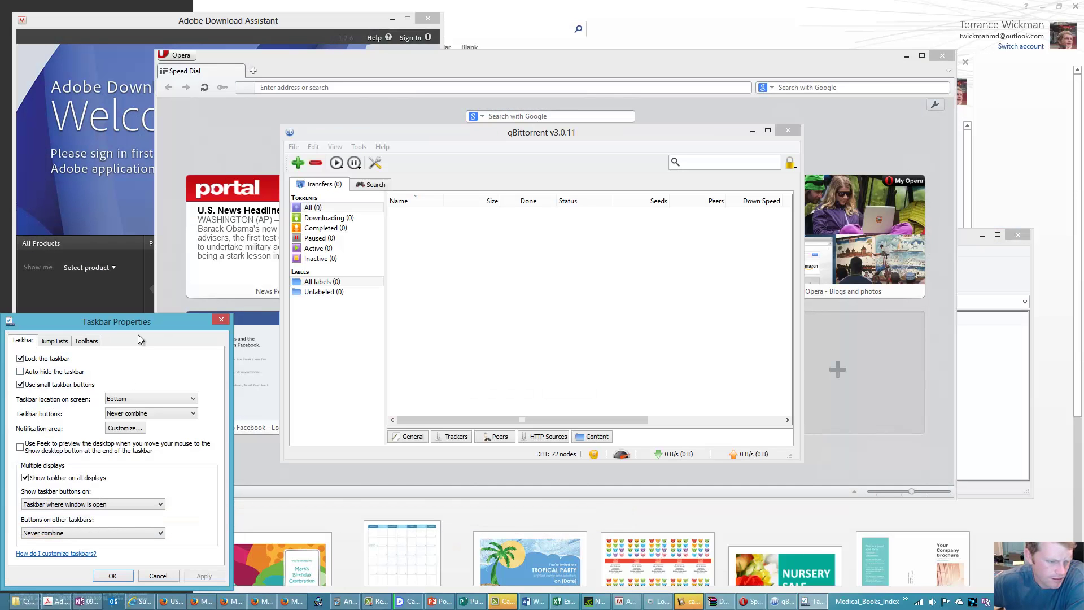
click(55, 342)
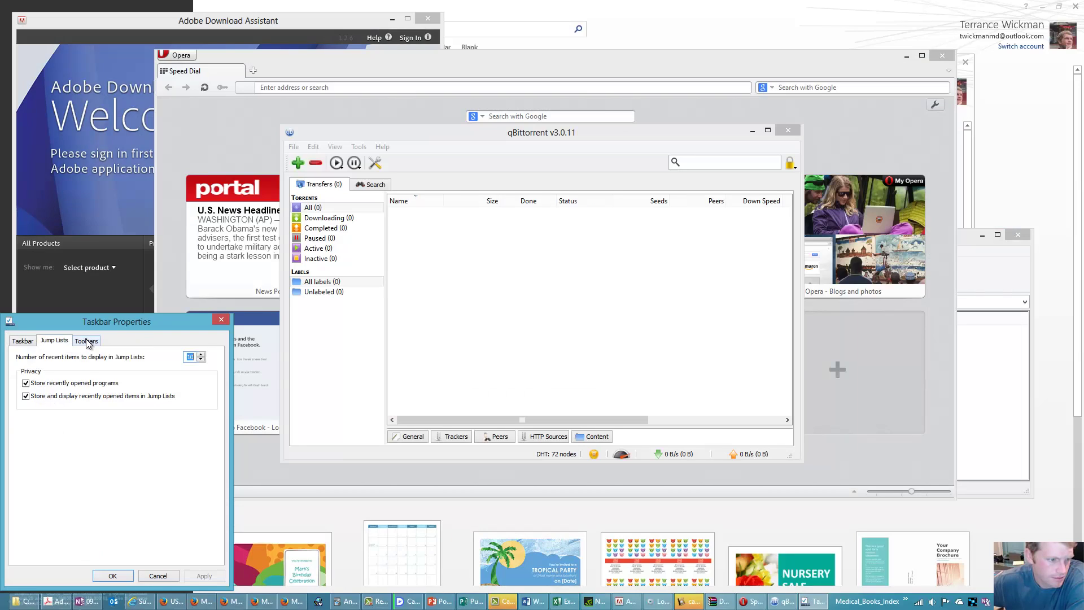
click(88, 342)
- Enable Use Peek to preview the desktop in the taskbar properties and save the settings
click(20, 344)
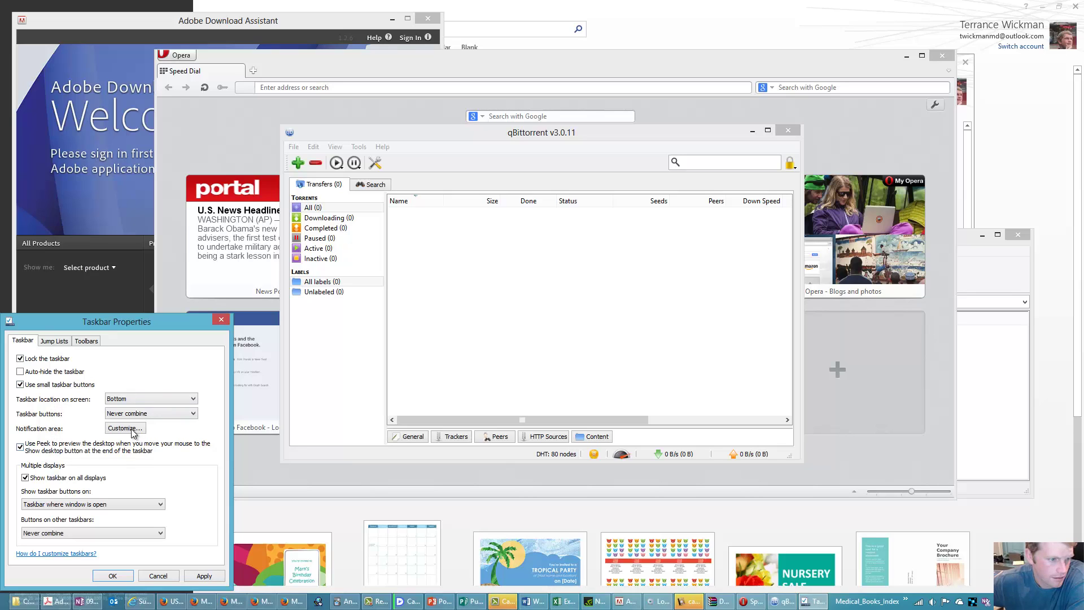
click(111, 575)
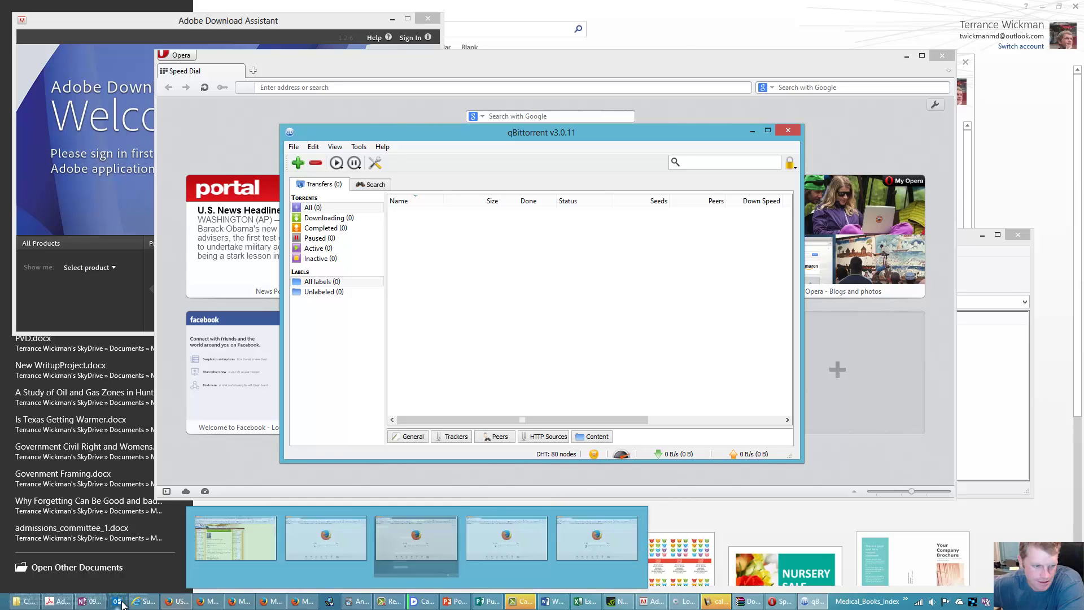
- Bring the Cardiac Physiology folder window and the PotPlayer video window to the front
mouse_move(85, 605)
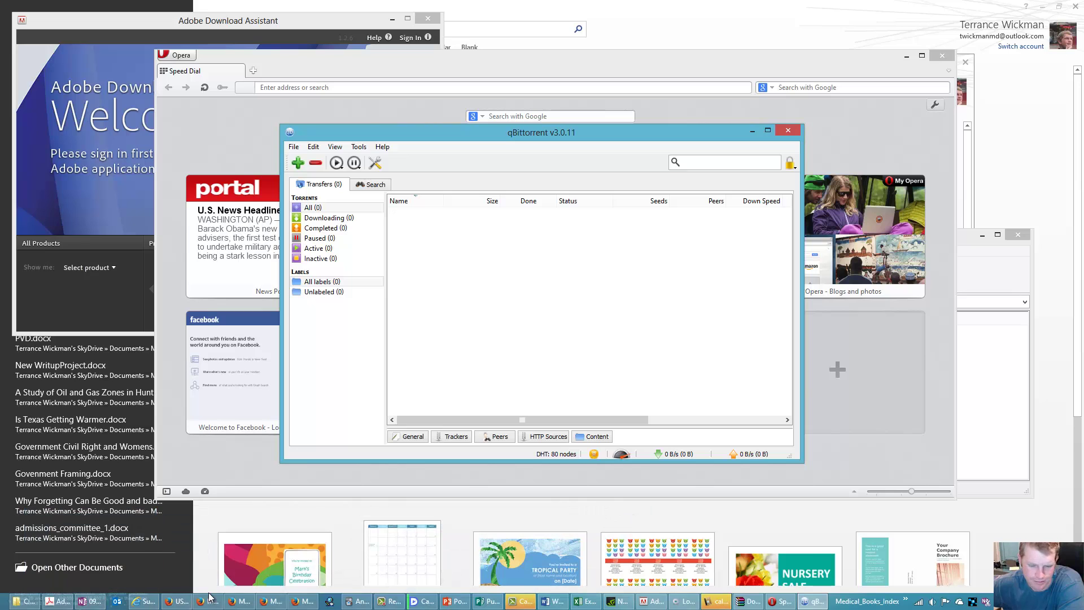
click(19, 604)
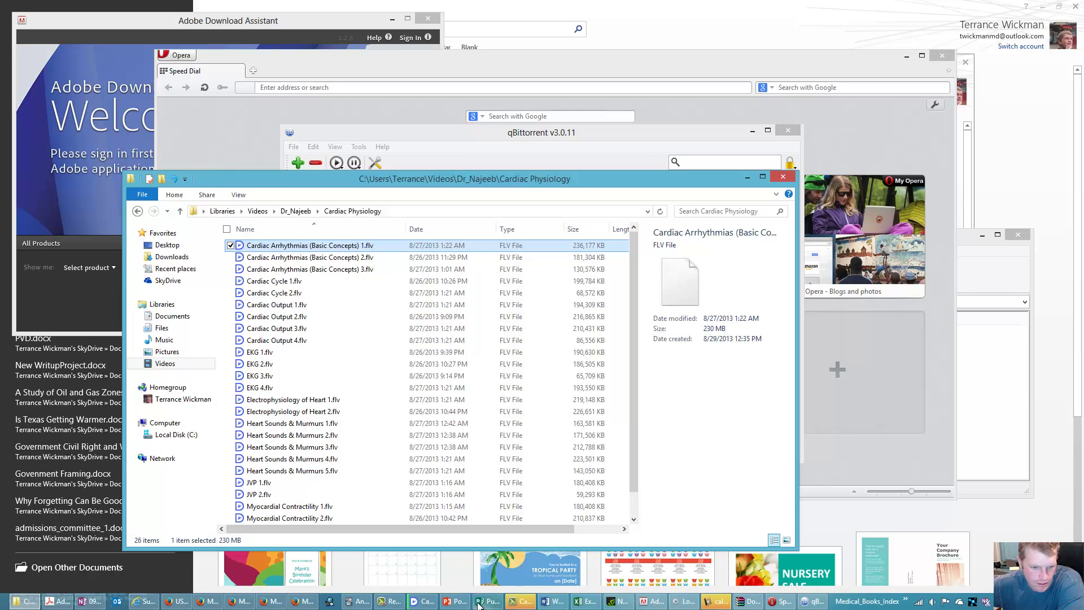
click(424, 604)
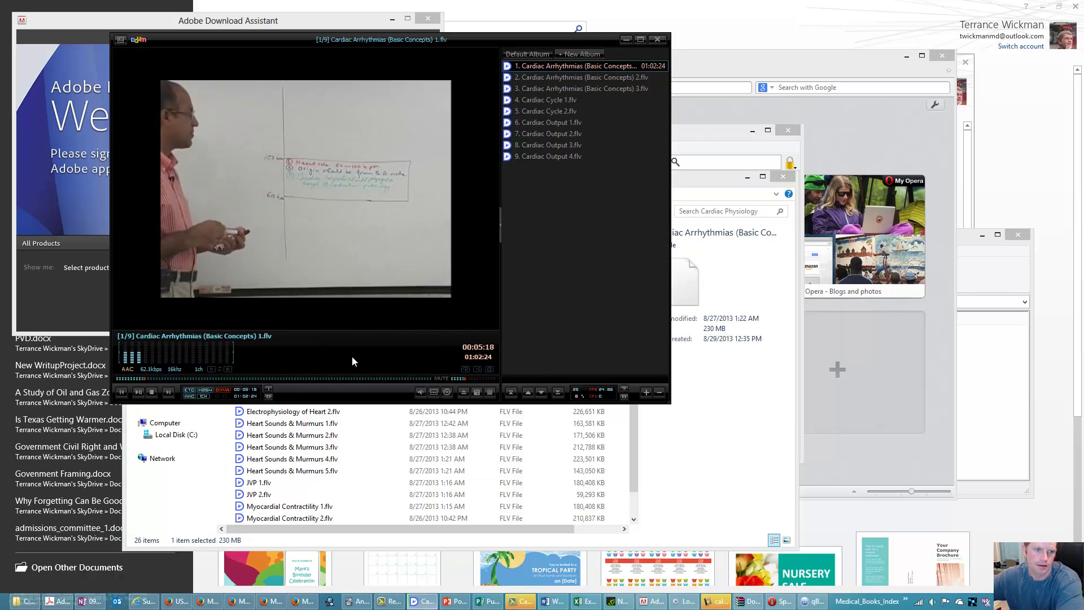
- Speed up the Cardiac Arrhythmias (Basic Concepts) 1.flv playback to 2.8 times in PotPlayer
key(c)
key(c)
key(c)
key(c)
key(c)
key(c)
key(c)
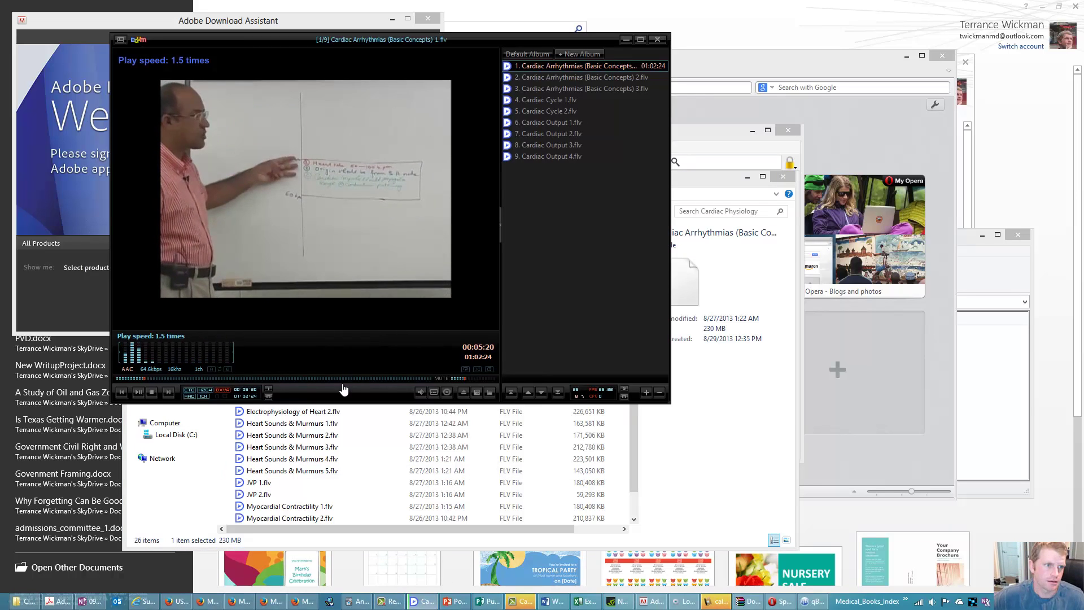
key(c)
key(c)
key(c)
key(c)
key(c)
key(c)
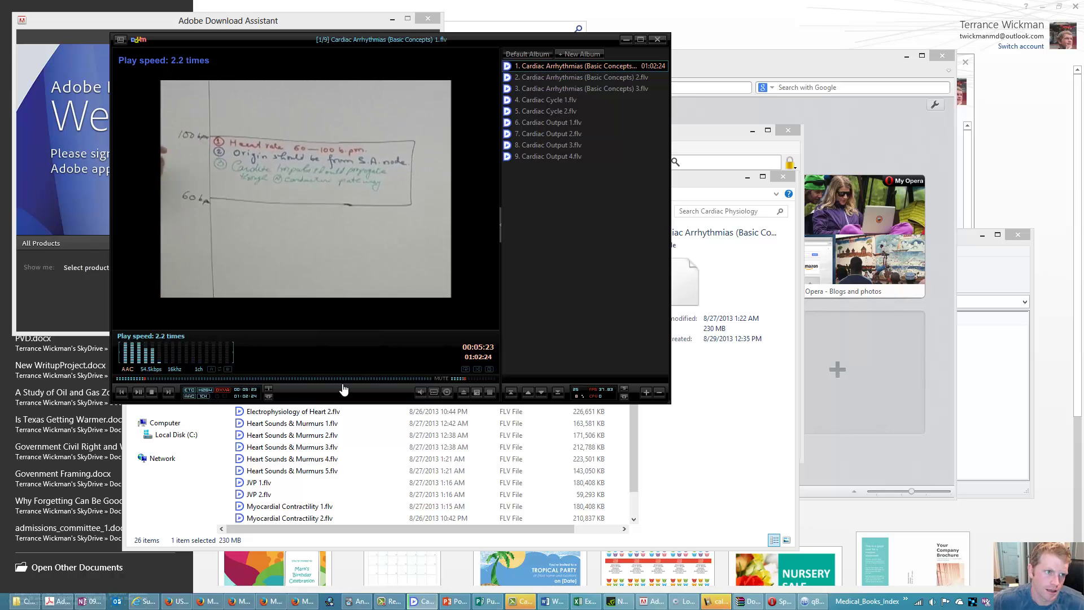
key(c)
key(c)
key(c)
key(c)
key(c)
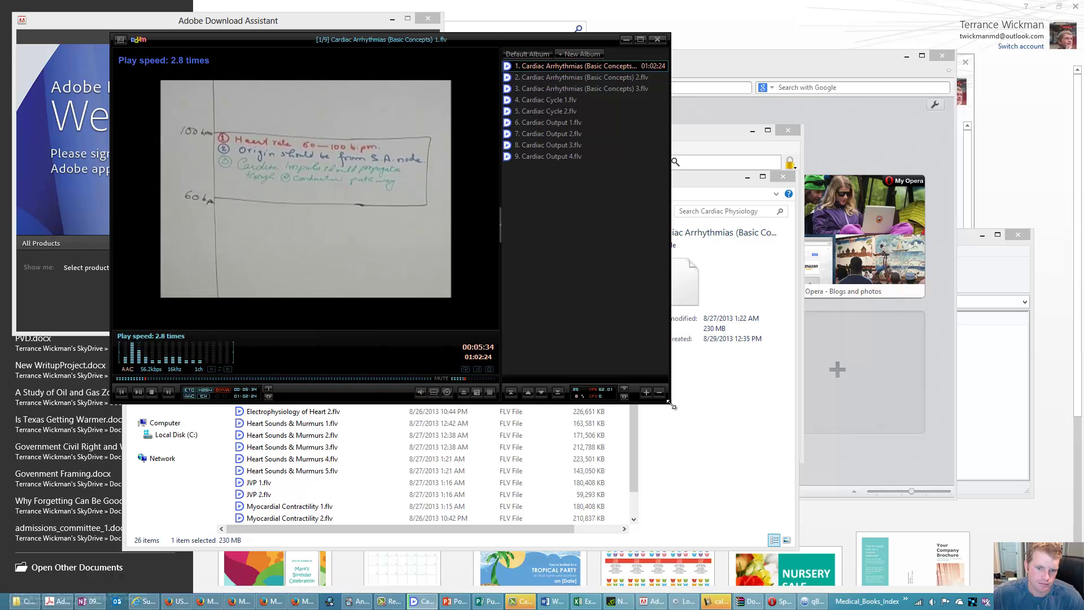
- Enlarge the PotPlayer window to fill most of the desktop and slow the video playback back down
drag(673, 405, 964, 544)
key(x)
key(x)
key(x)
key(x)
key(x)
key(x)
key(x)
key(x)
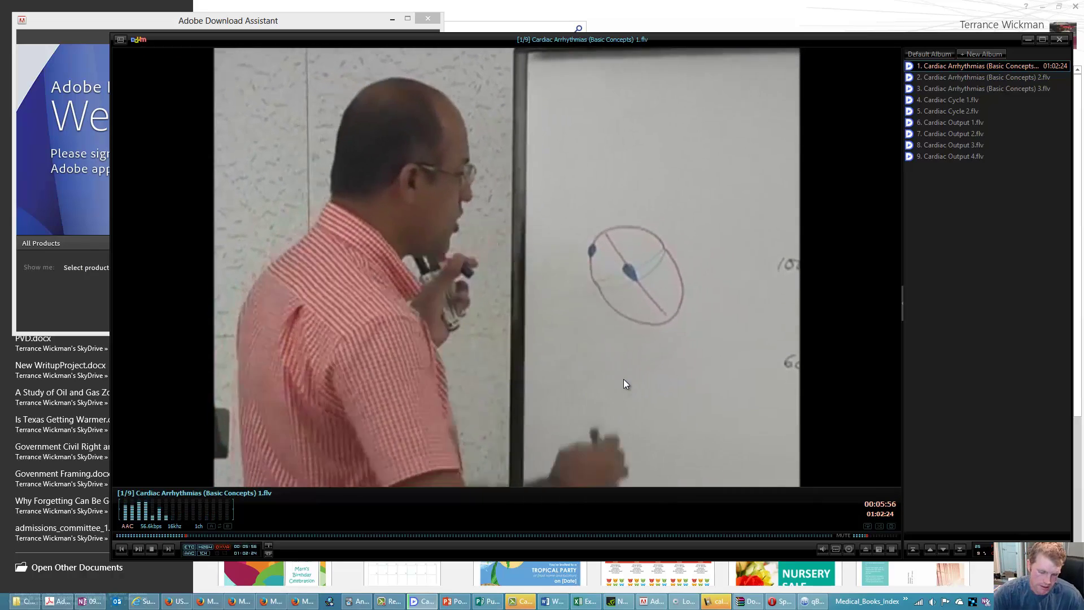
- Try to shift the audio sync of the playing Cardiac Arrhythmias (Basic Concepts) 1.flv video
key(comma)
key(comma)
key(comma)
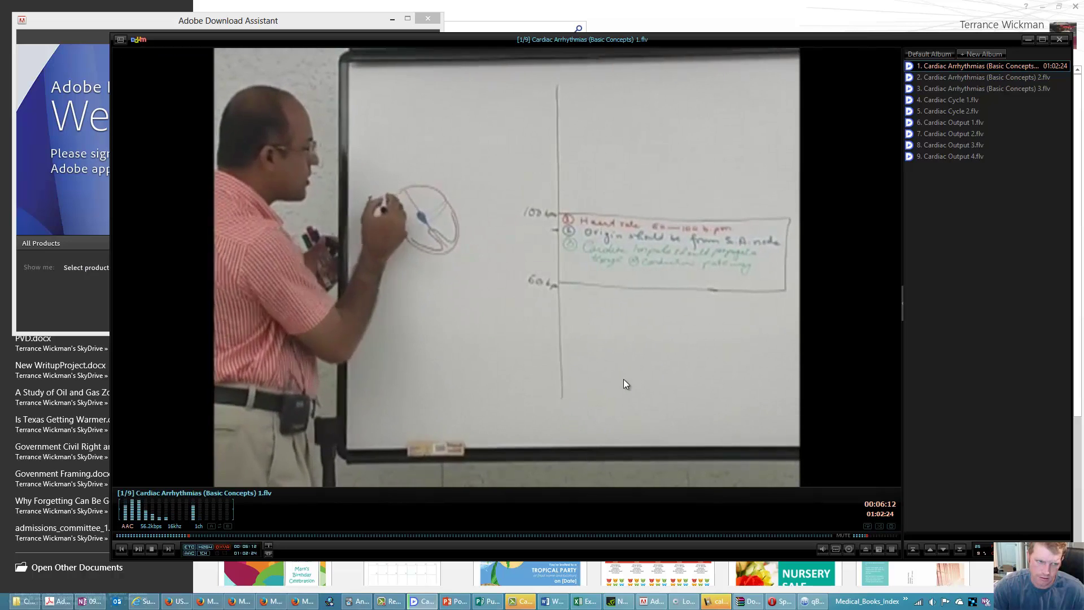
- Switch to Word, create a blank document and enter the characters "><" in it
click(759, 26)
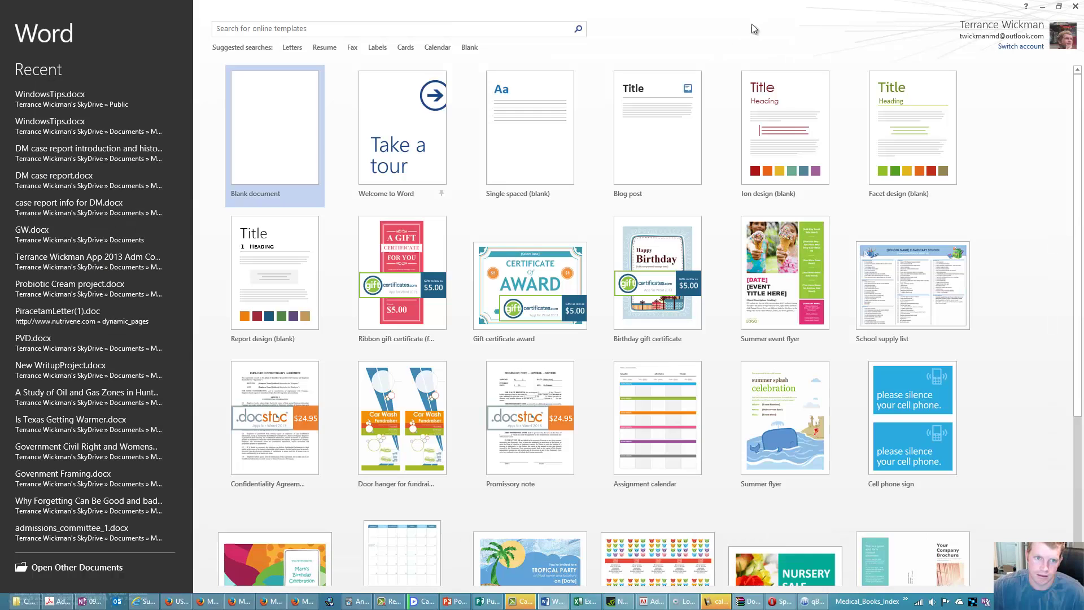
click(318, 142)
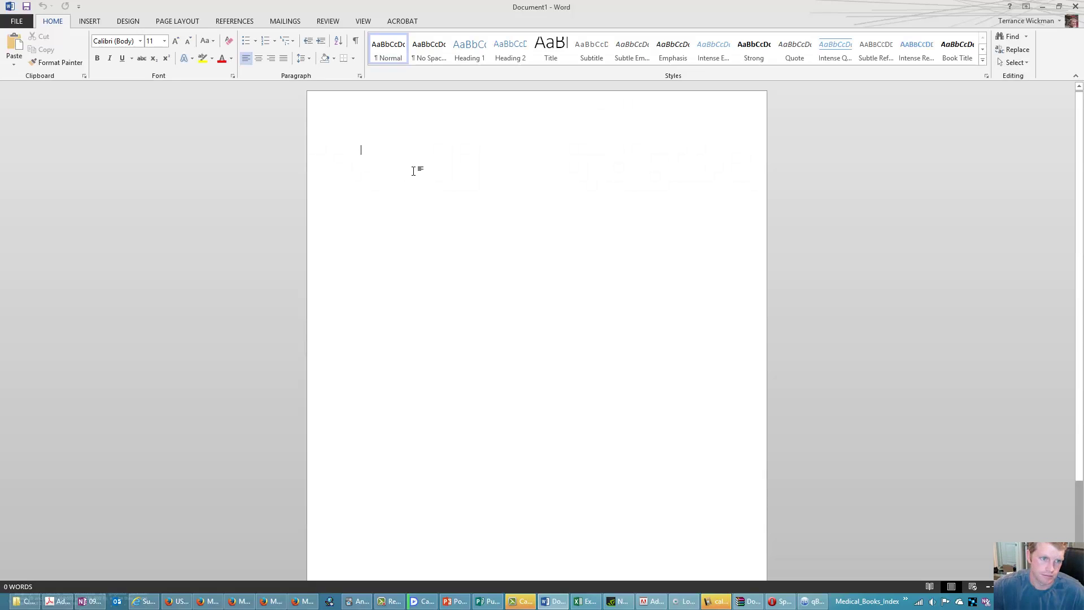
text(><)
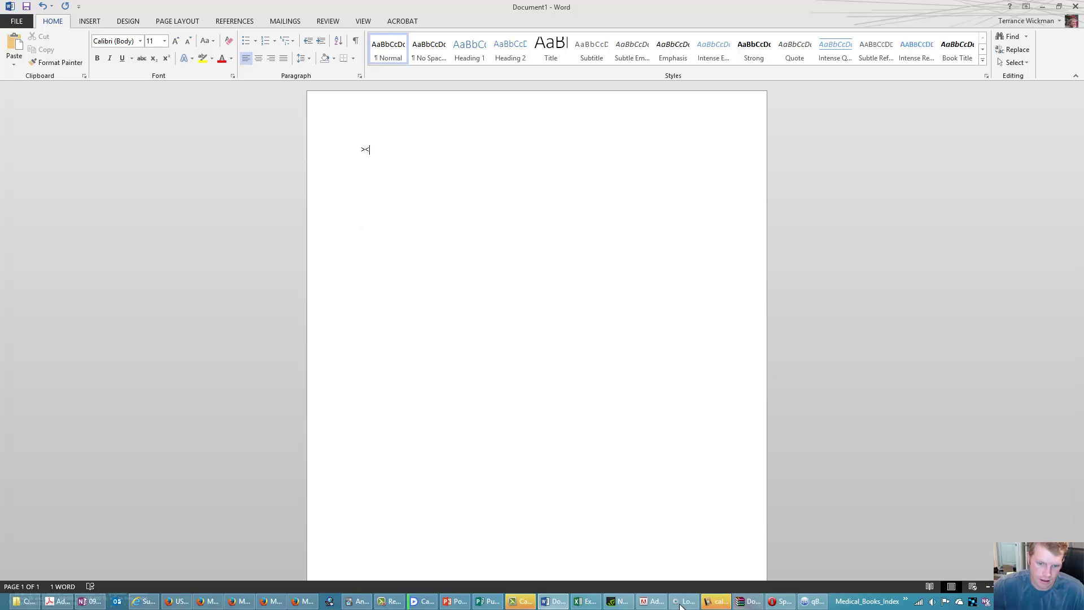
- Return to the PotPlayer video and shift its audio sync to -0.15 seconds and back to -0.1 seconds
click(433, 603)
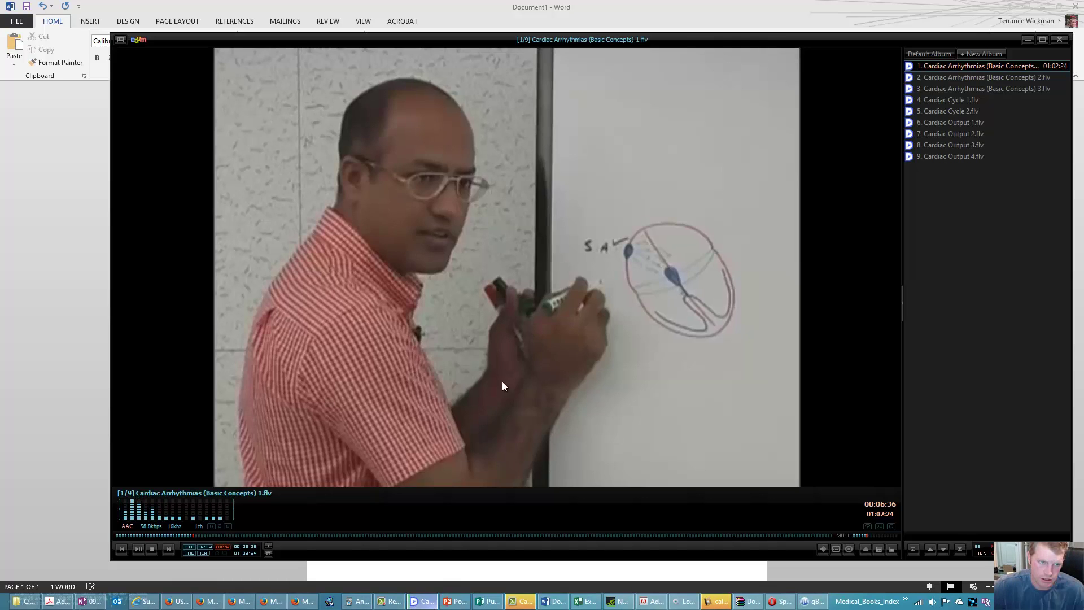
key(comma)
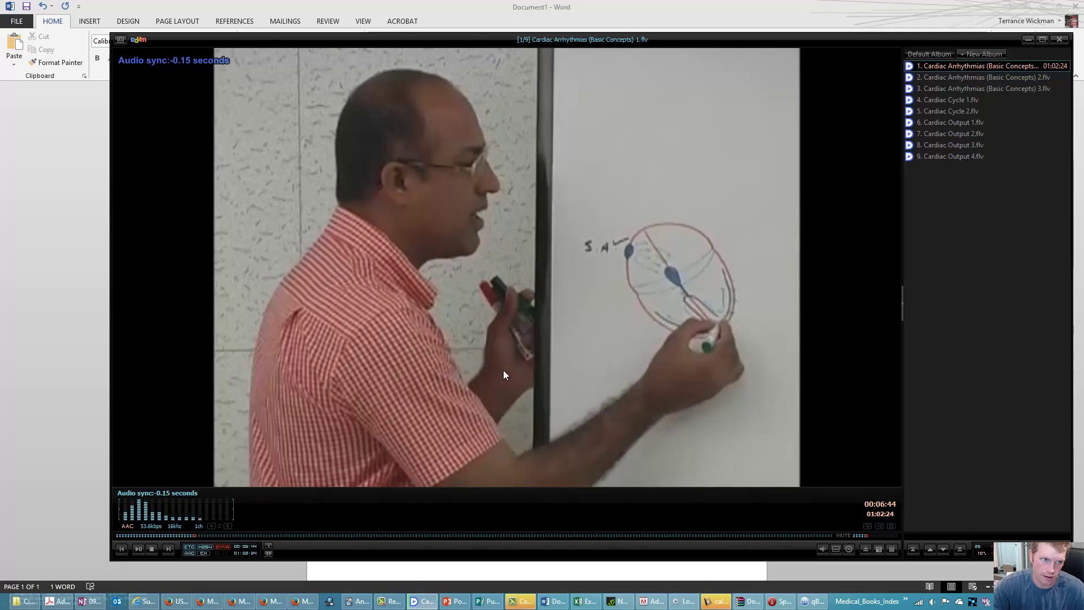
key(bracketleft)
key(period)
key(period)
key(period)
key(period)
key(period)
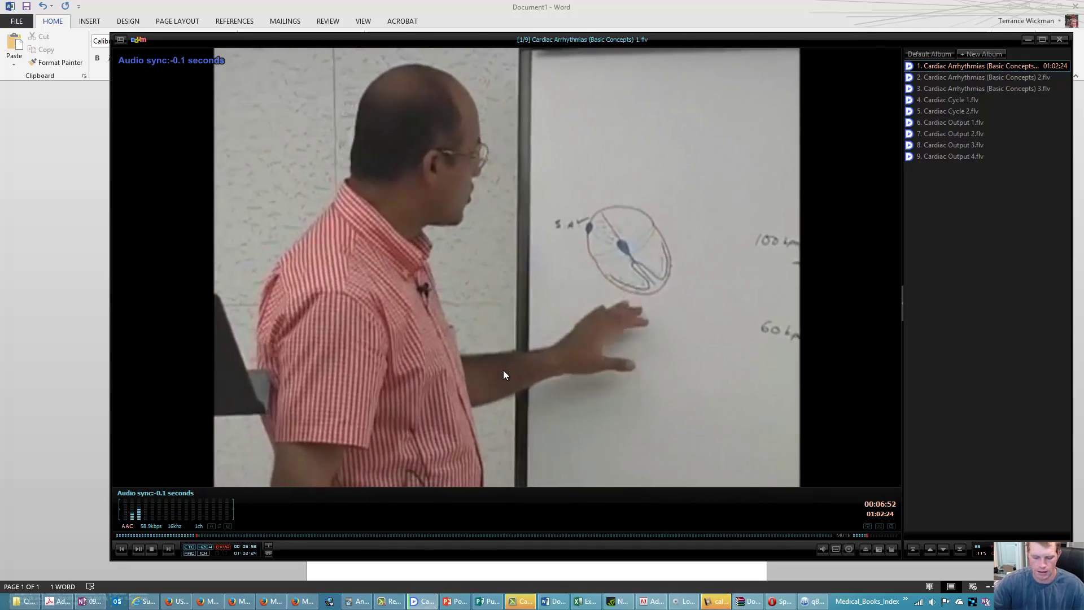
- Reset the video's audio sync to 0 seconds and return its playback to normal speed
key(bracketright)
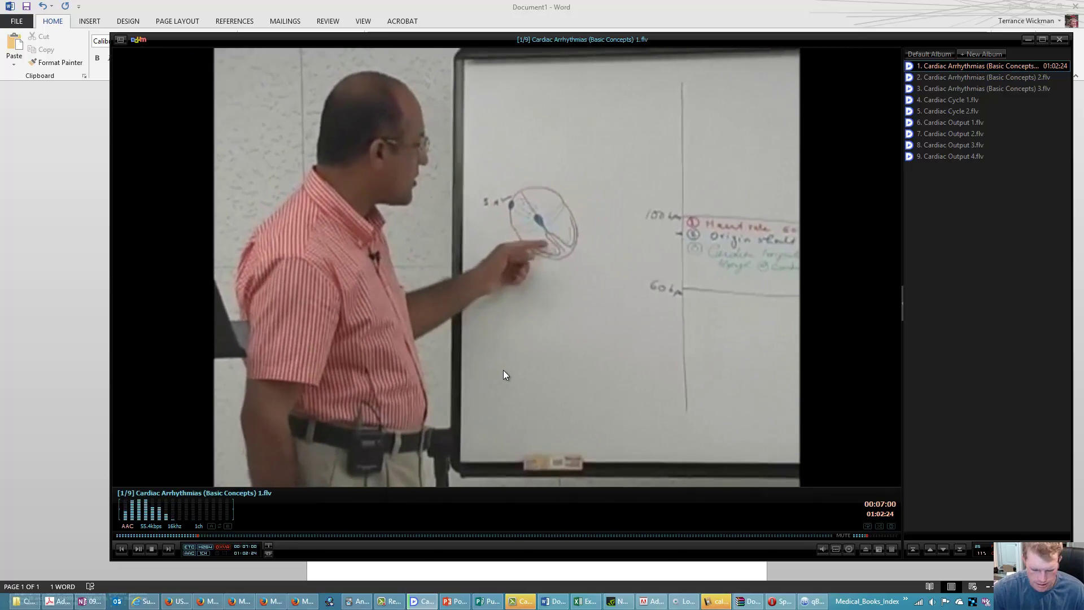
key(slash)
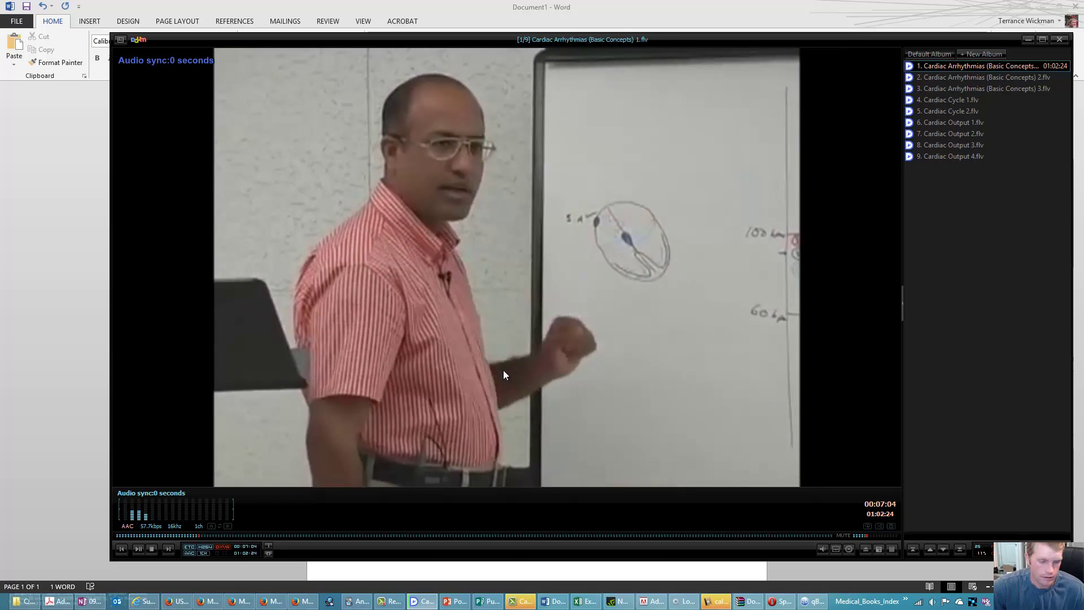
key(z)
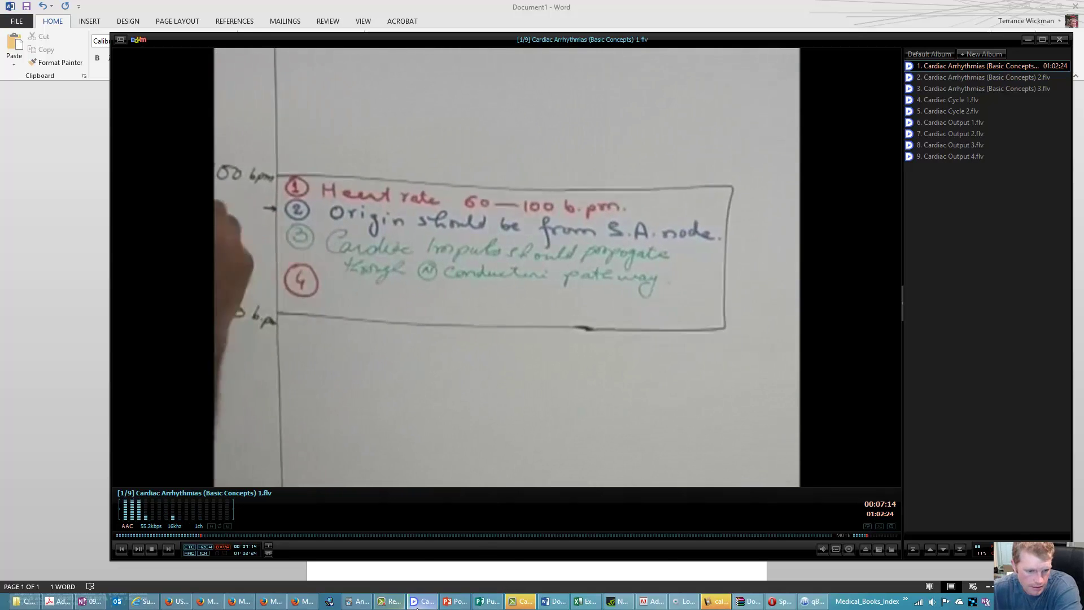
- Close the PotPlayer video and bring the Cardiac Physiology folder window to the front
mouse_move(418, 605)
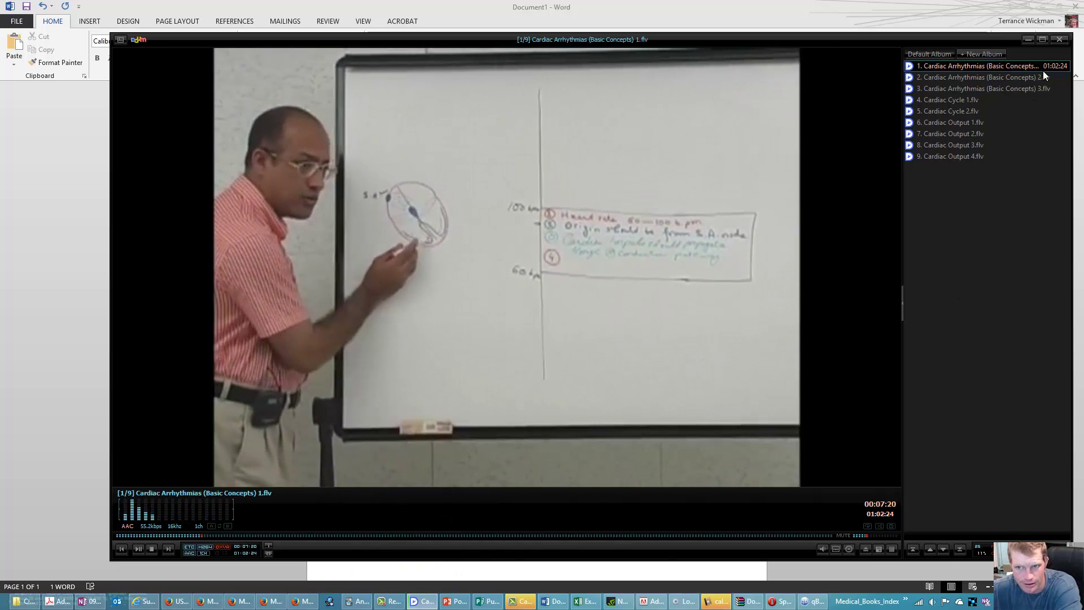
key(alt+Tab)
click(23, 601)
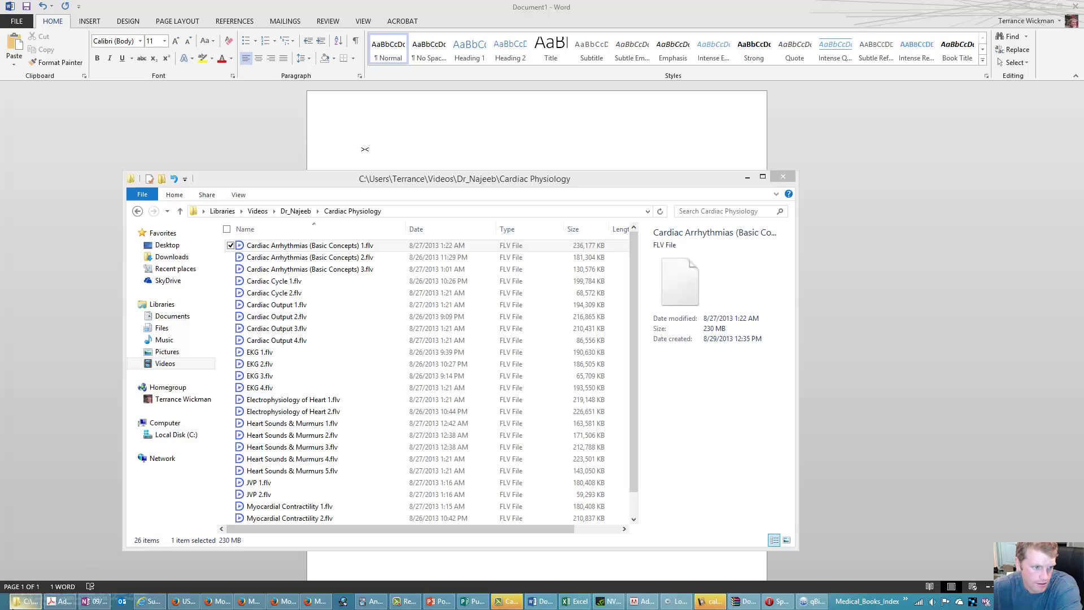
- Open the Ivan Rebroff album folder in the Music library and play 1 Evening Bells.mp3
click(163, 341)
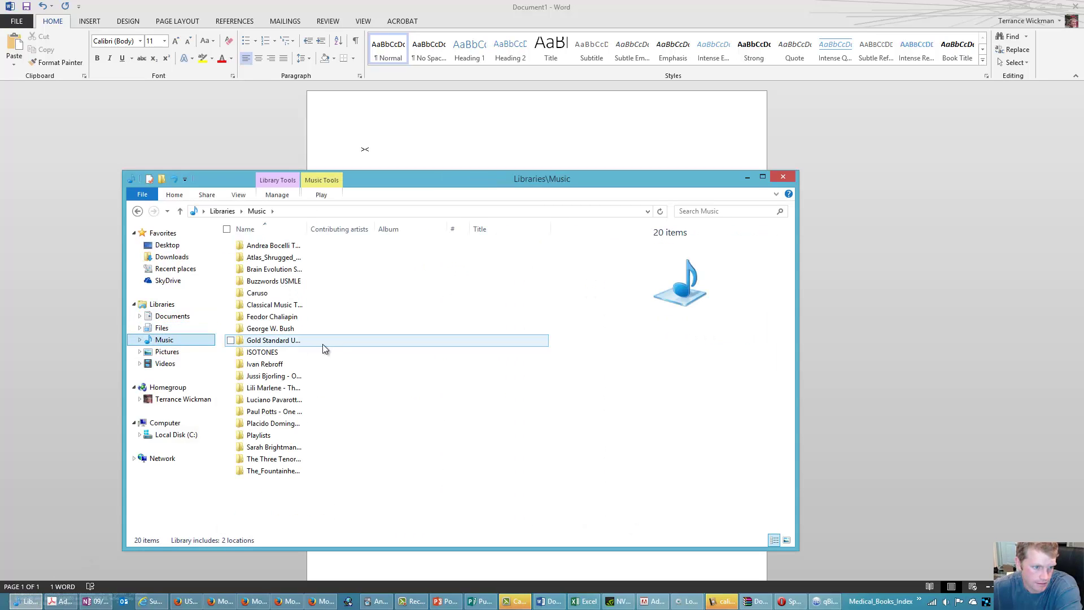
double_click(263, 367)
double_click(283, 246)
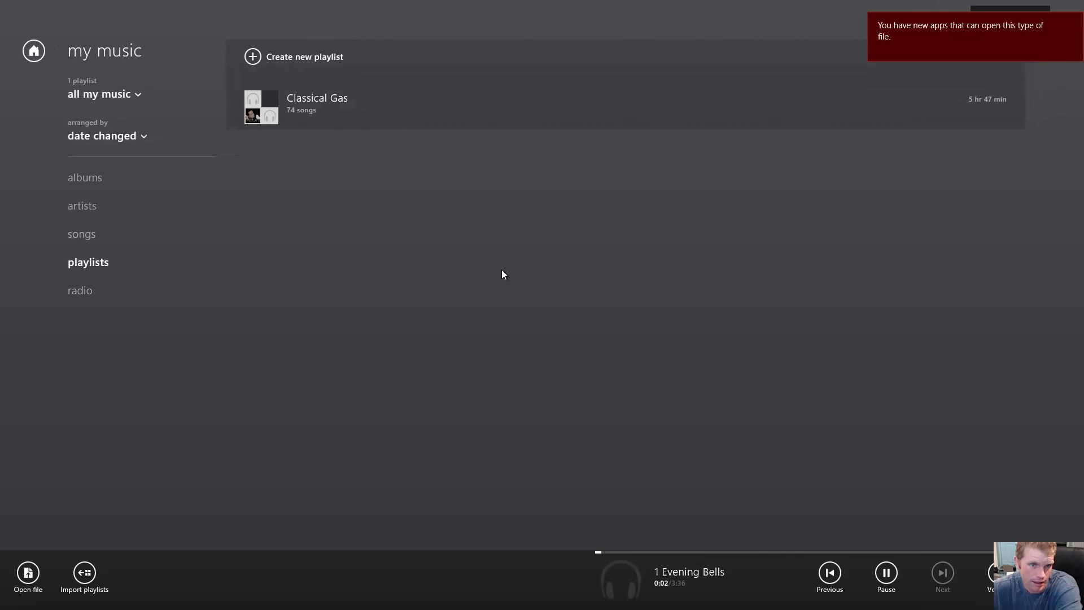
- Examine the songs of the Classical Gas playlist in the Music app
click(304, 111)
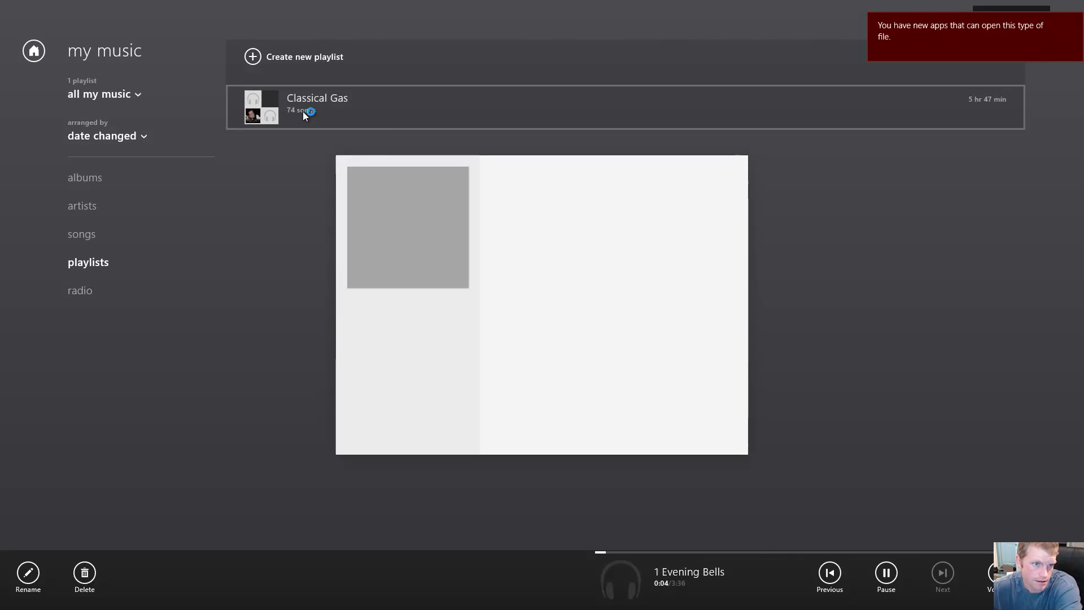
scroll(592, 331, down, 5)
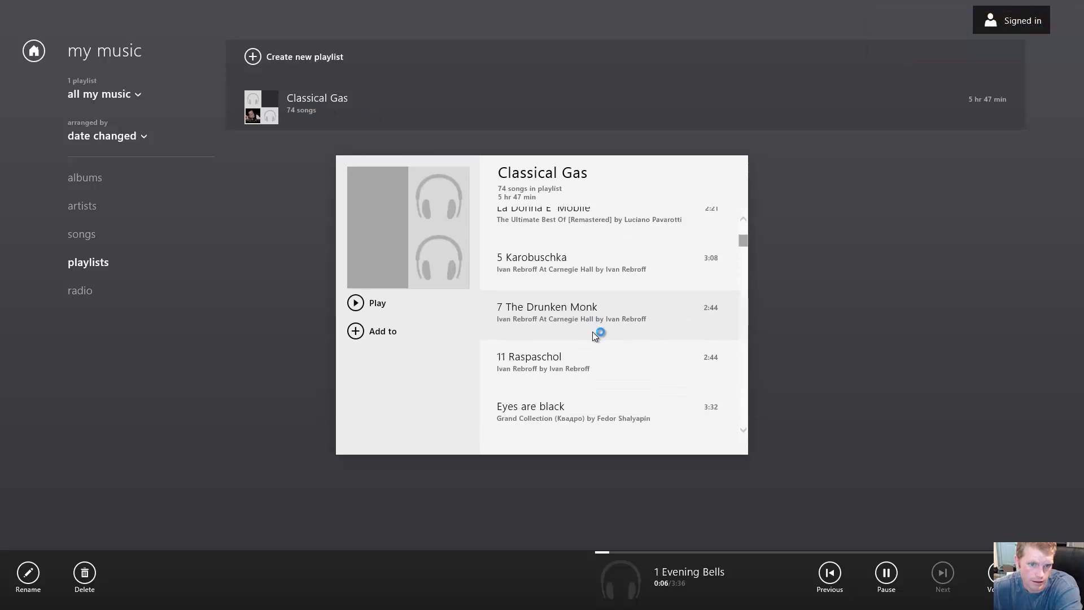
scroll(595, 336, down, 5)
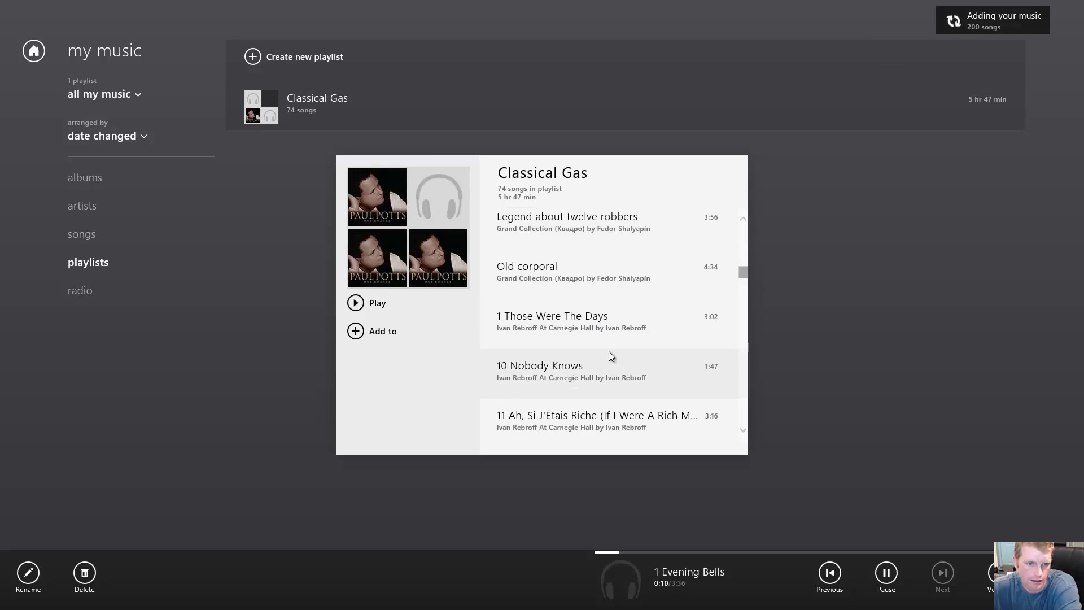
- Switch back to the Ivan Rebroff folder on the desktop and close the running Music app
mouse_move(1, 608)
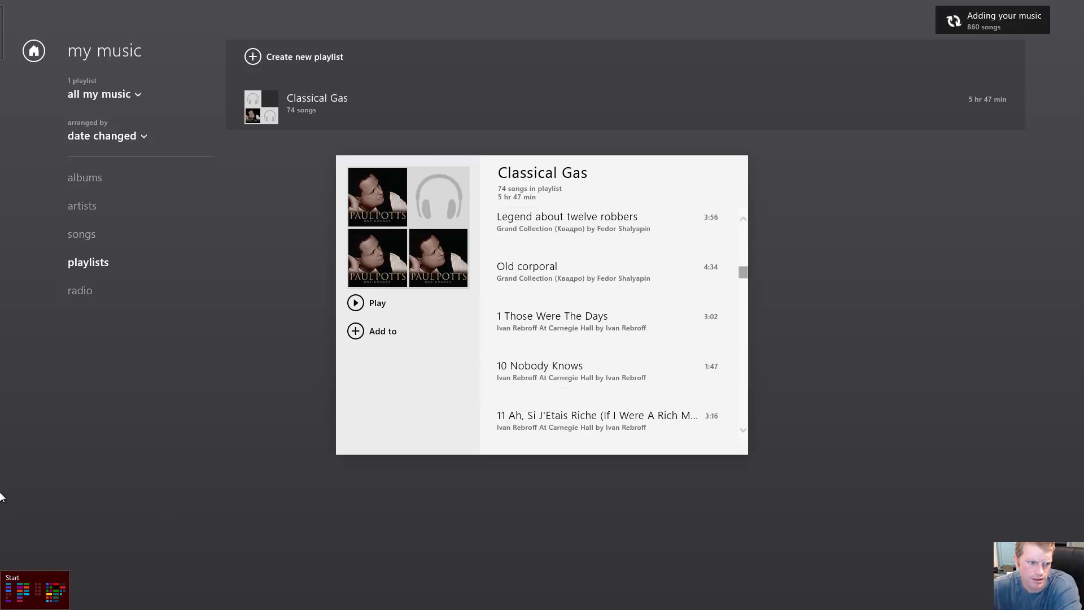
click(14, 32)
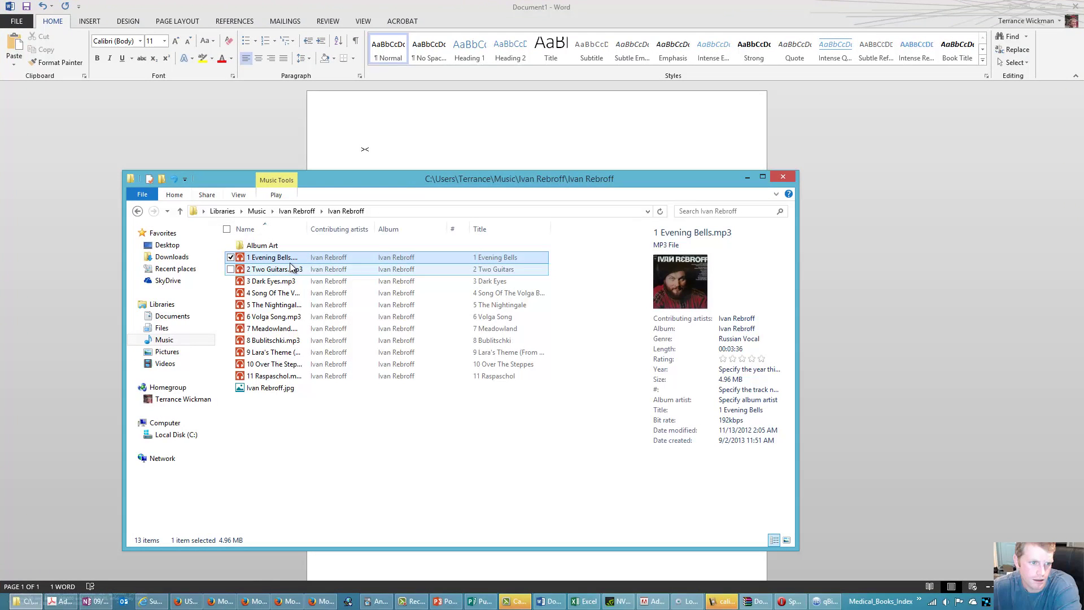
right_click(259, 255)
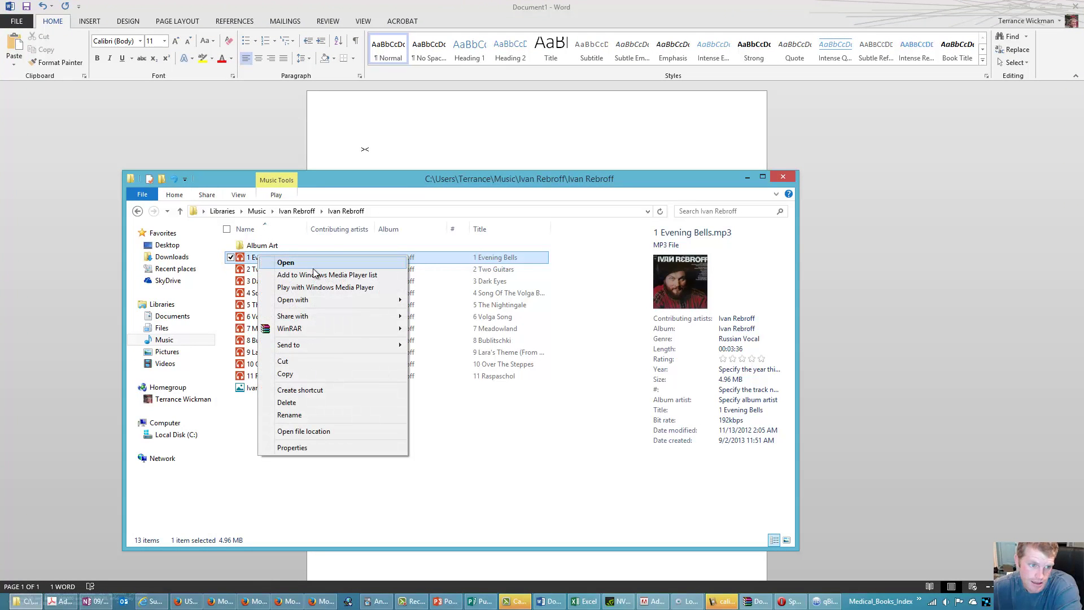
mouse_move(3, 3)
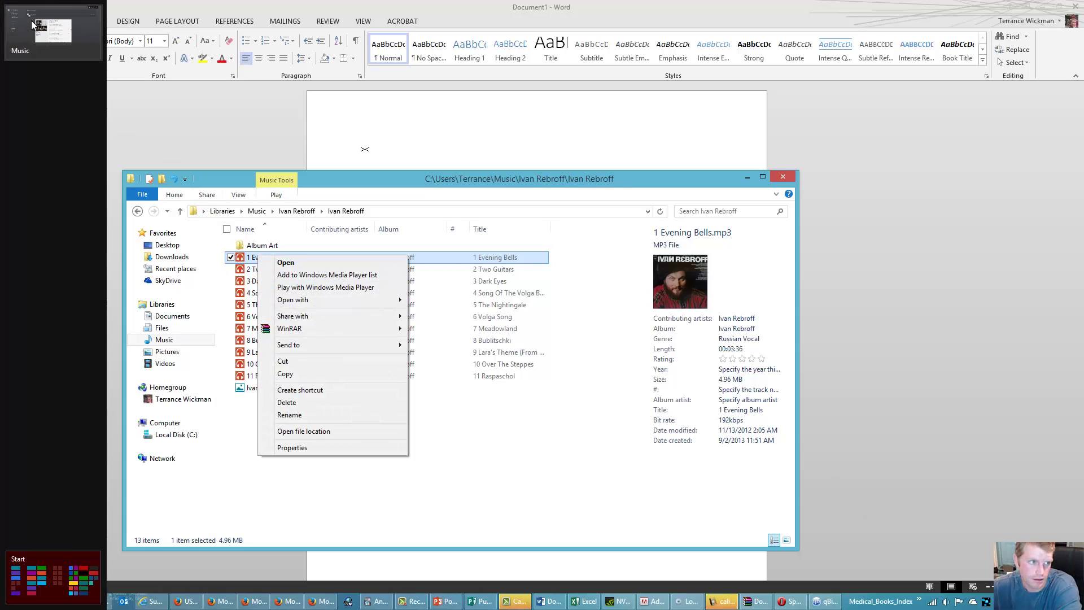
right_click(31, 20)
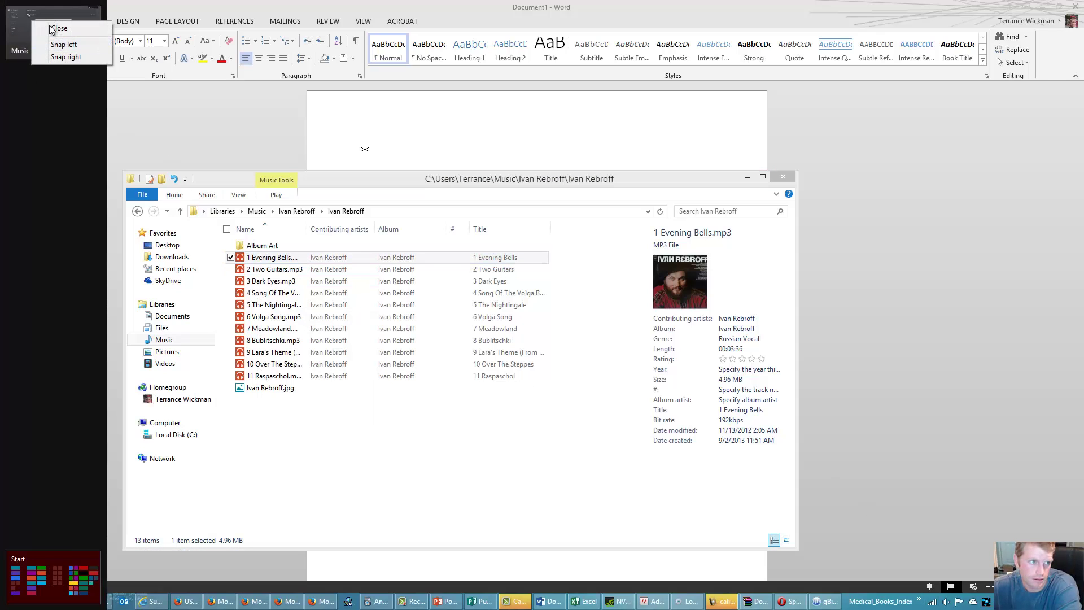
- Make PotPlayer the default program for all .mp3 files and open 1 Evening Bells.mp3 with it
click(259, 261)
right_click(259, 261)
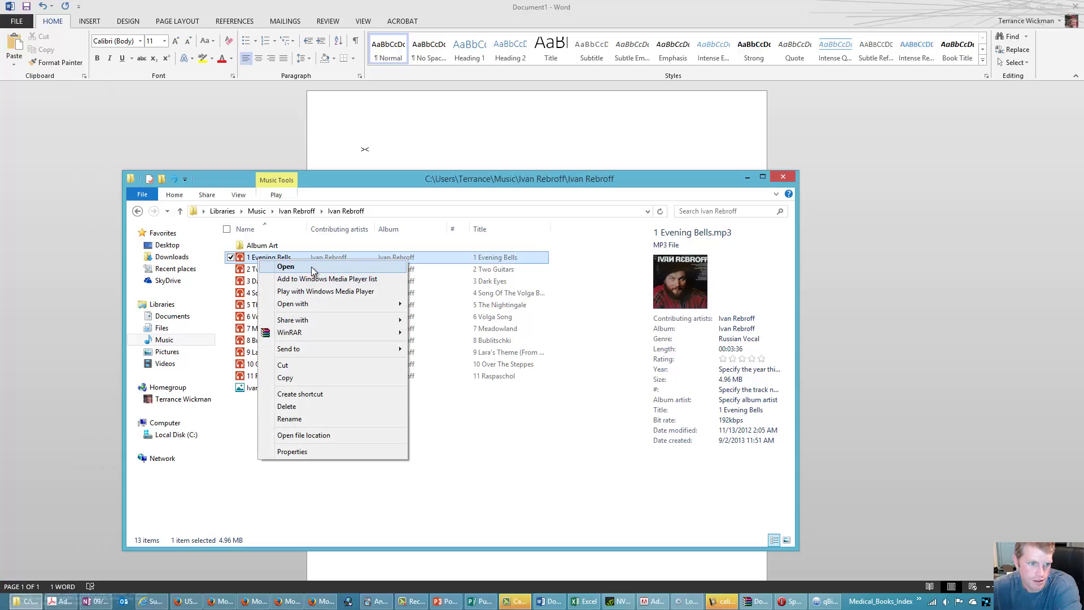
mouse_move(390, 306)
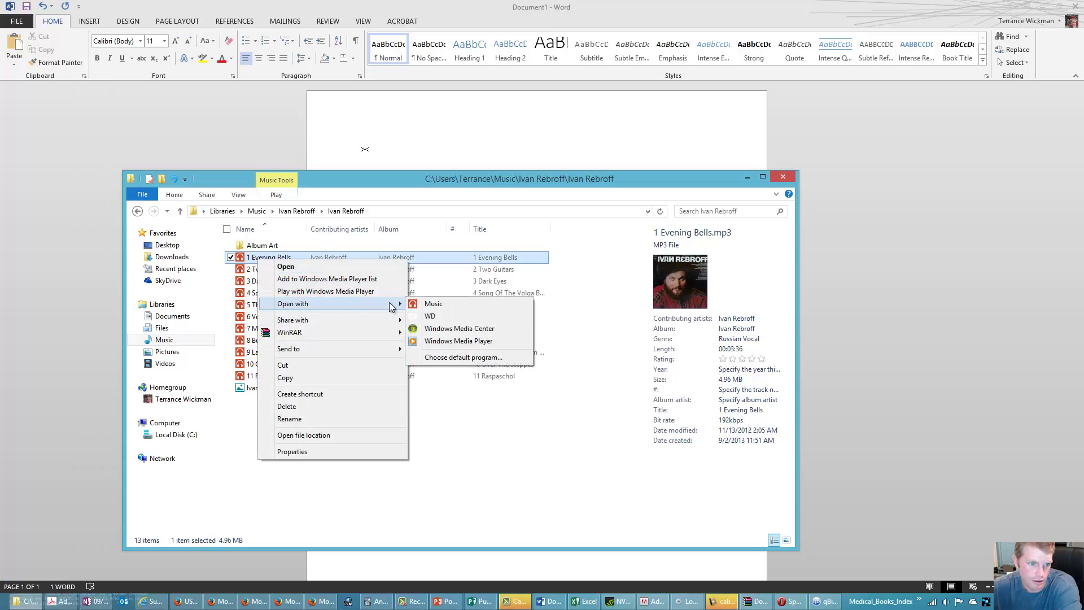
click(447, 357)
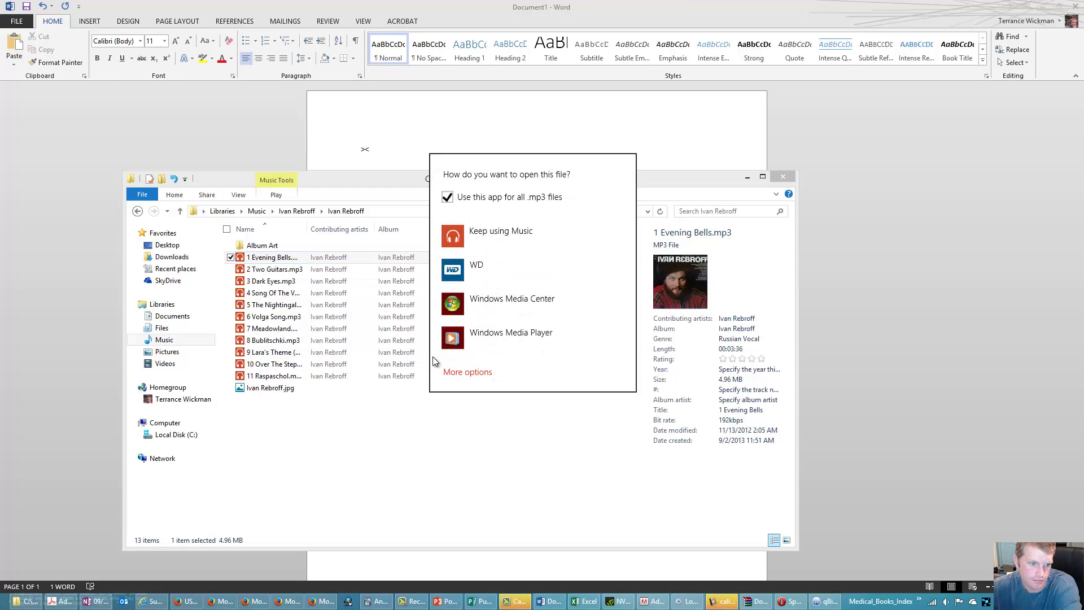
click(468, 372)
scroll(506, 385, down, 2)
scroll(507, 384, down, 5)
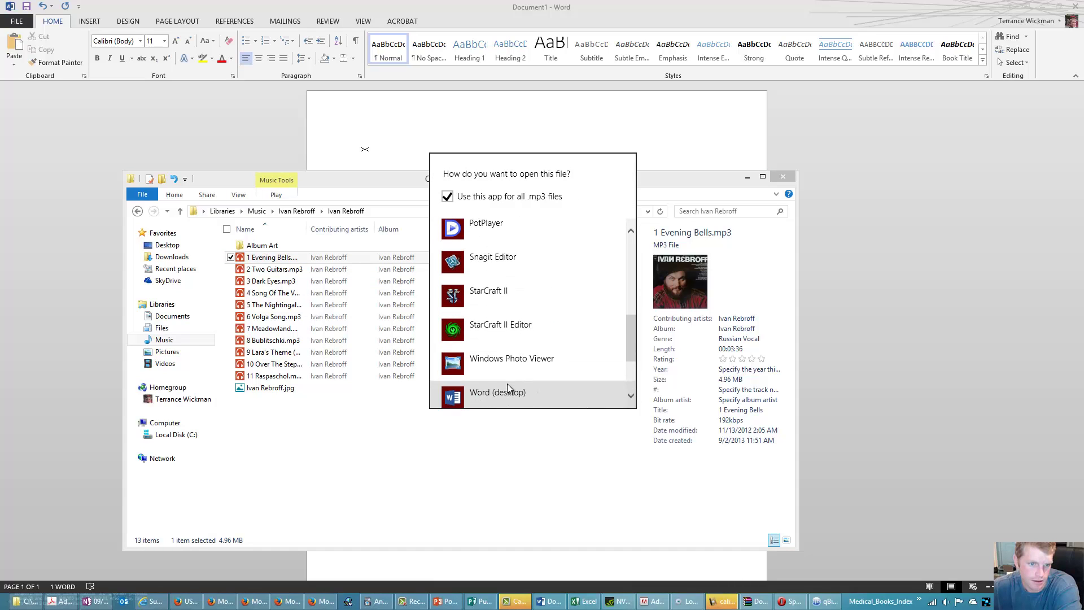
click(489, 236)
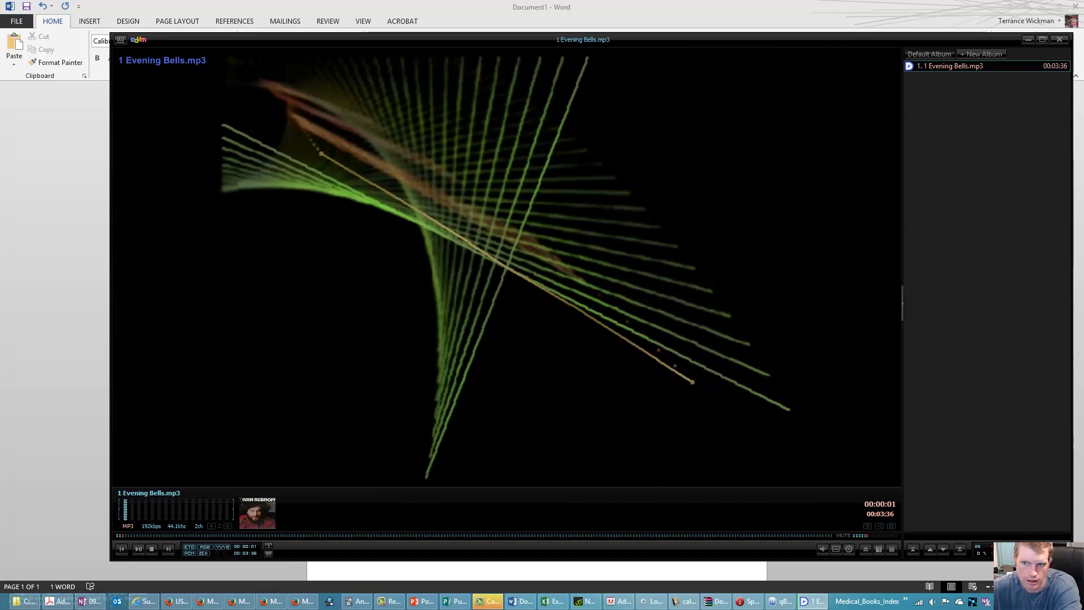
- Shrink the PotPlayer window to about 661x276 and look through its subtitle and skin options
drag(1071, 561, 656, 278)
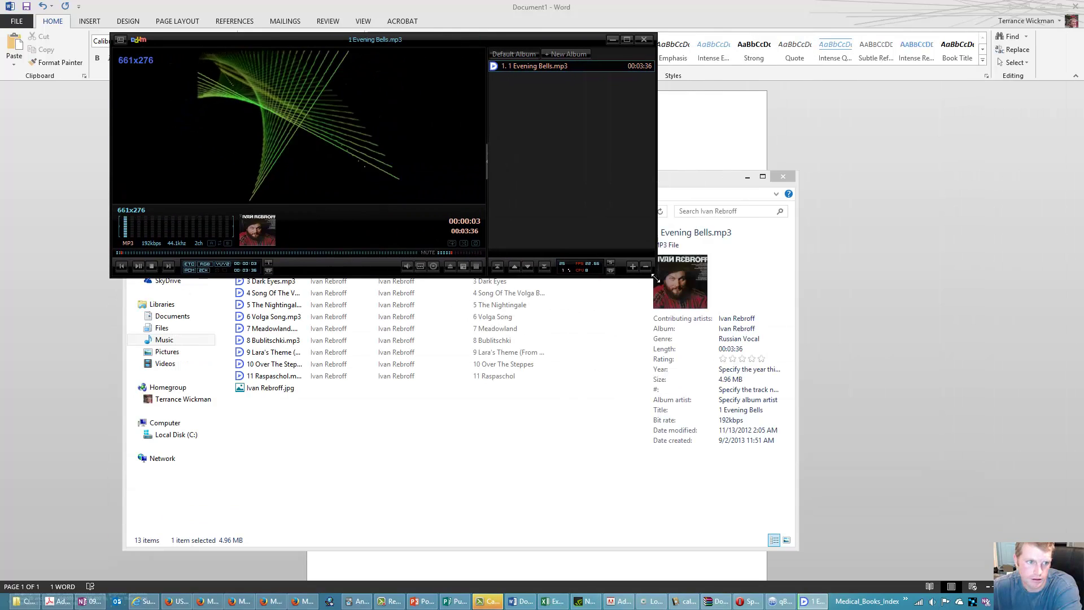
right_click(285, 164)
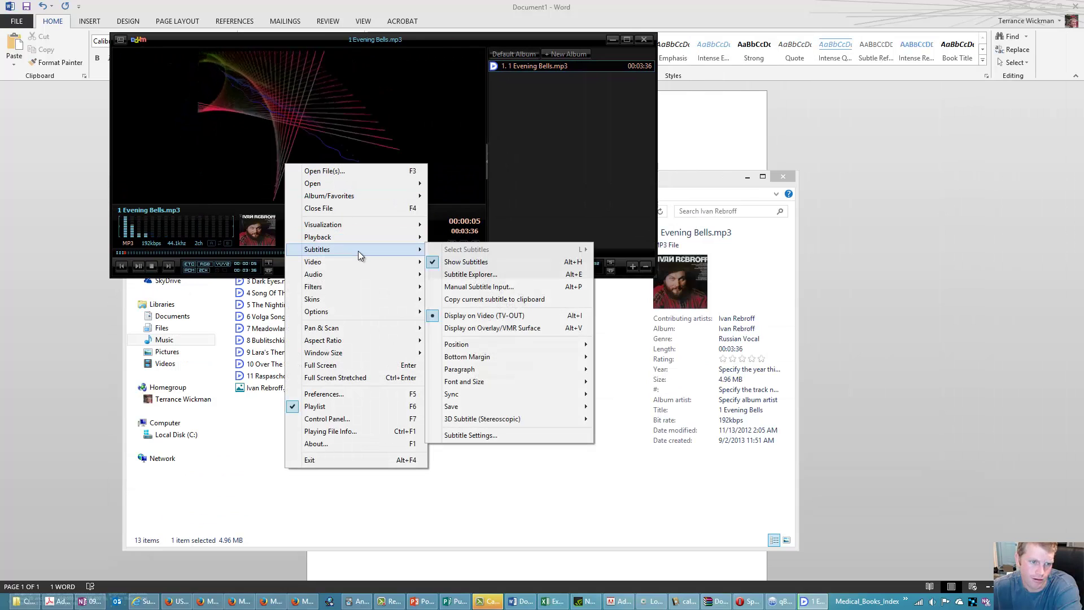
mouse_move(350, 304)
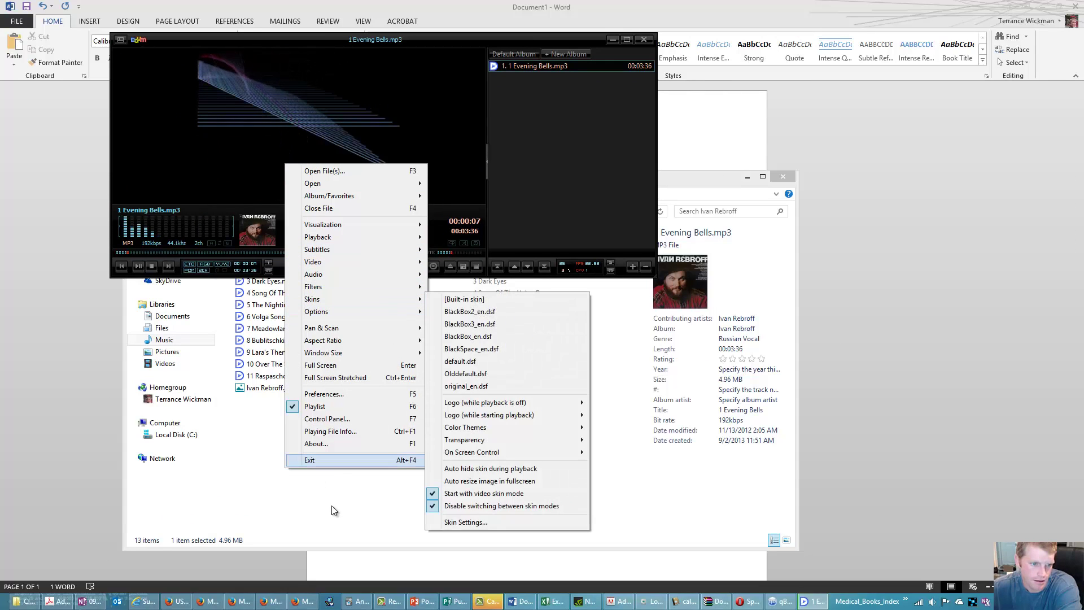
click(506, 209)
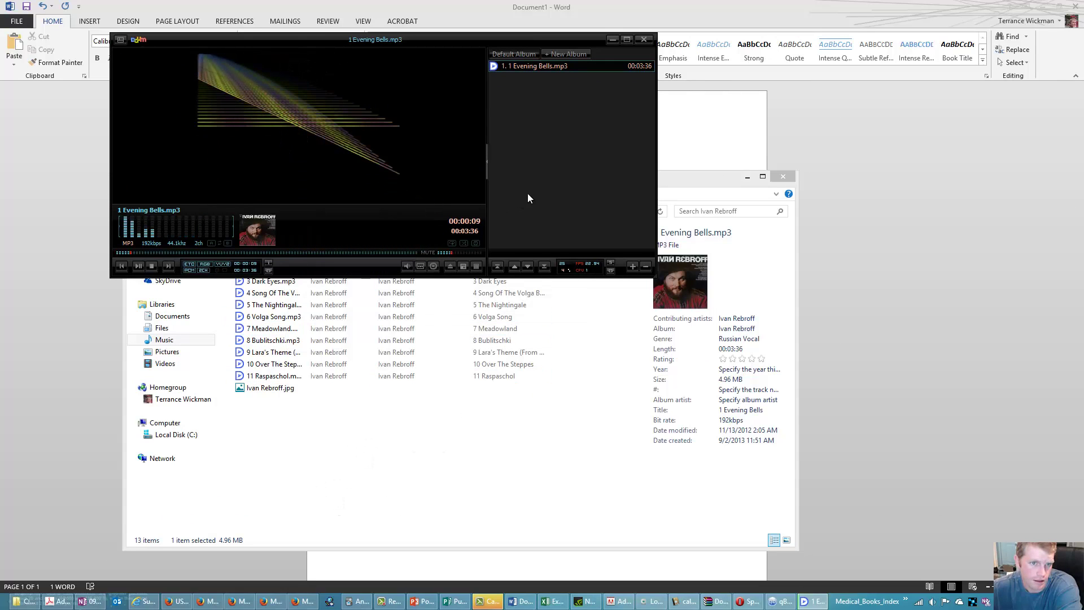
- Check the edition and version in the About PotPlayer information, close it and exit the player
right_click(344, 159)
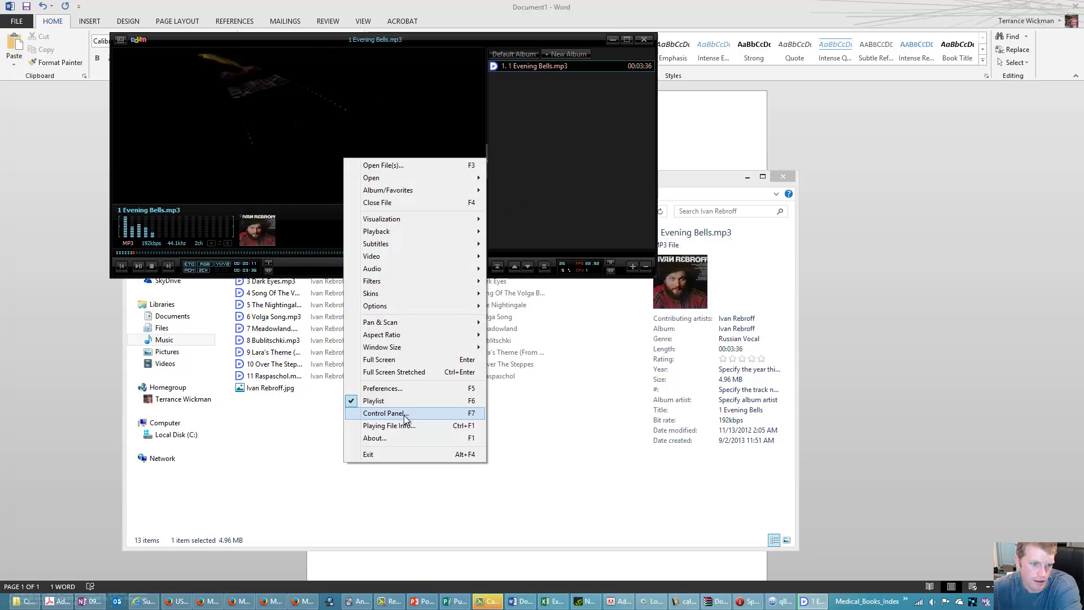
click(401, 440)
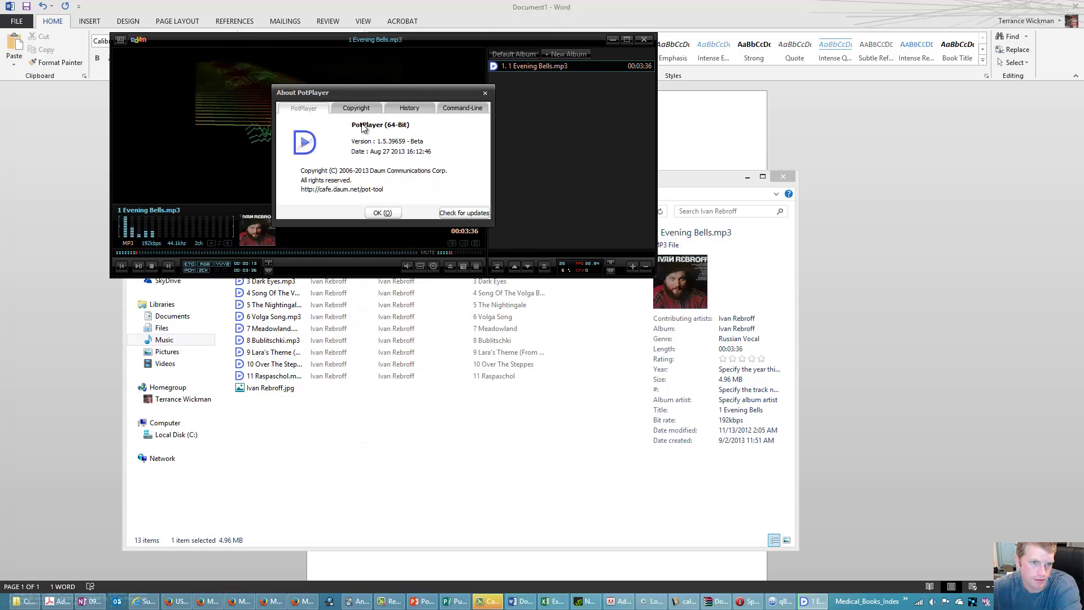
click(389, 216)
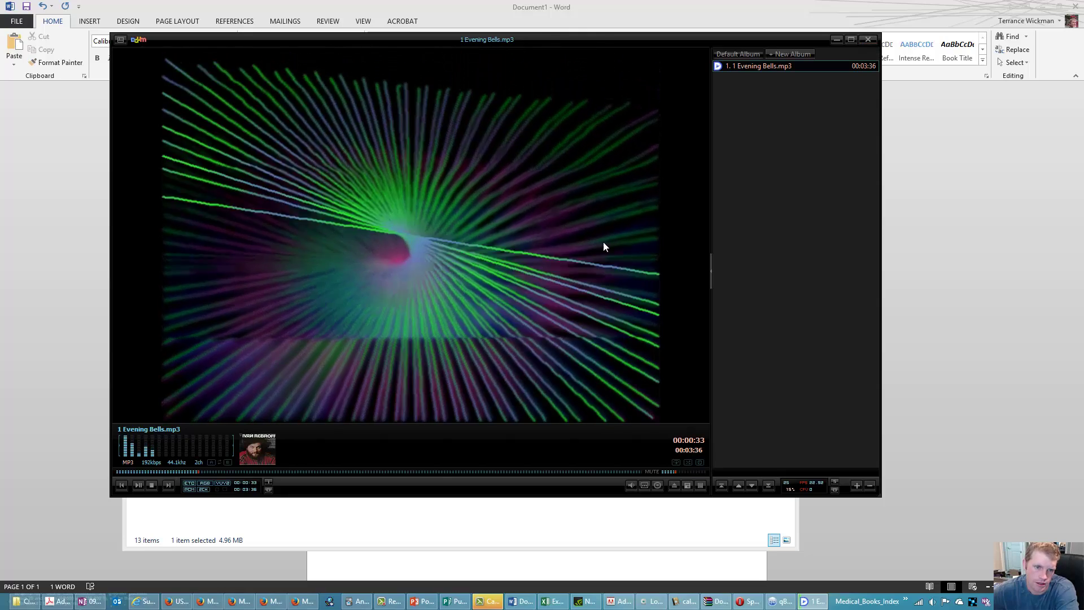
click(868, 39)
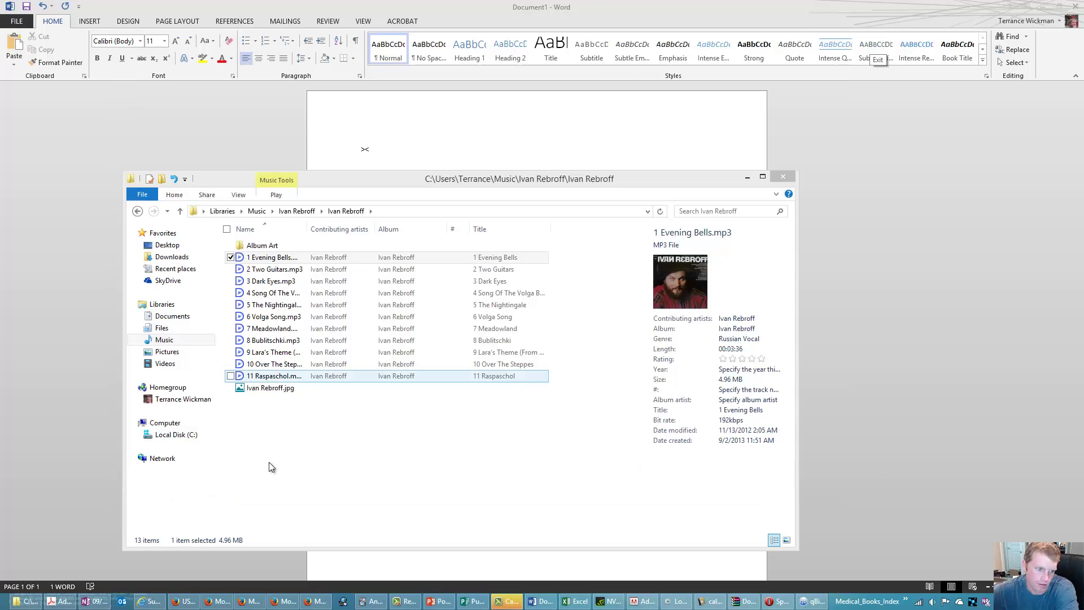
- Make the Music app the default program for .mp3 files and open 1 Evening Bells.mp3 with it
click(273, 249)
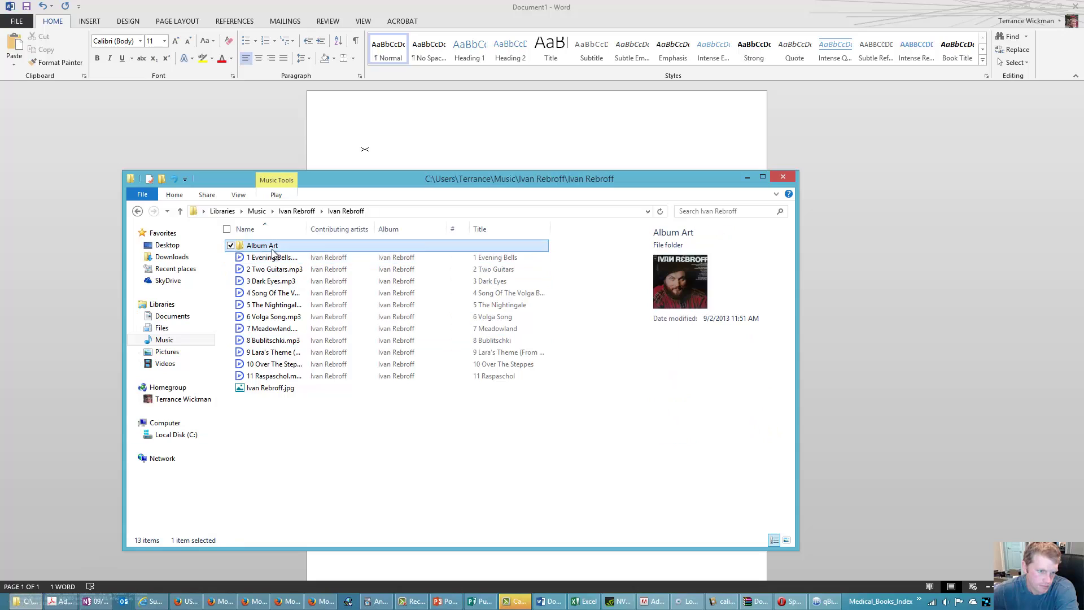
right_click(272, 251)
right_click(266, 260)
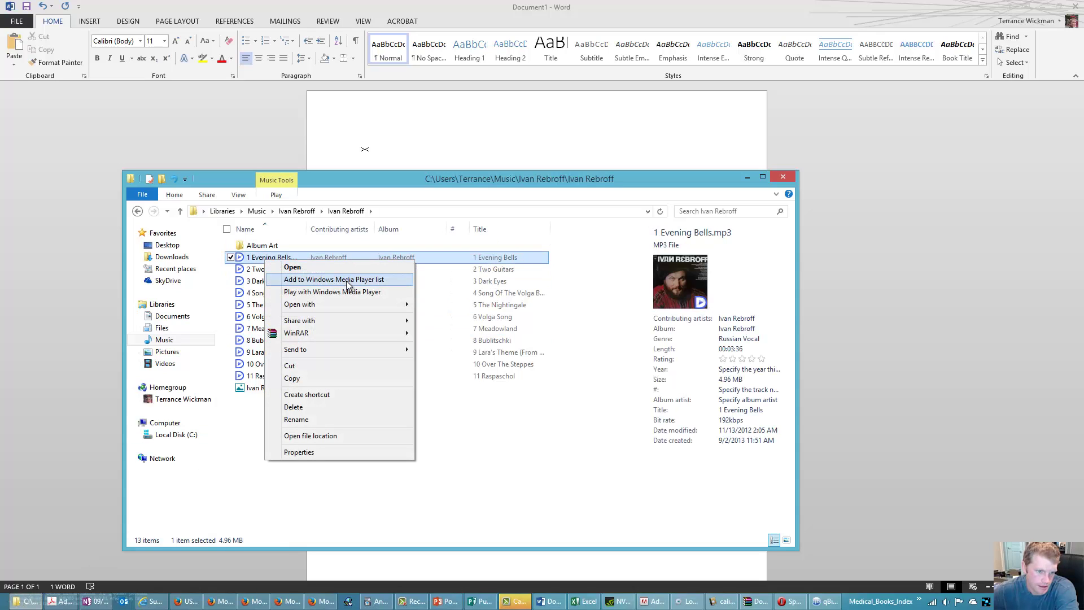
mouse_move(359, 301)
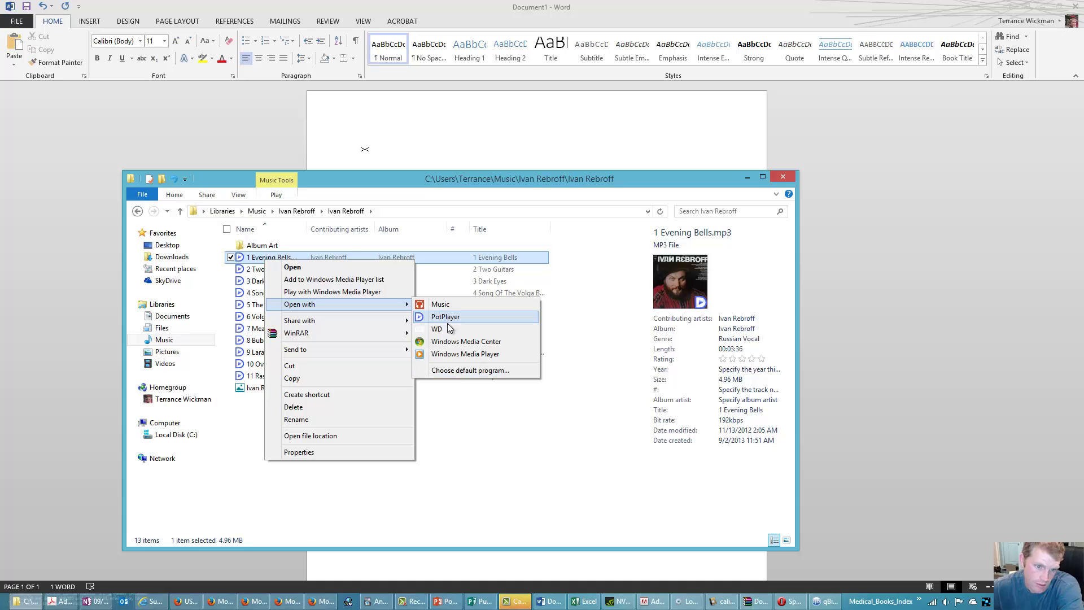
click(452, 371)
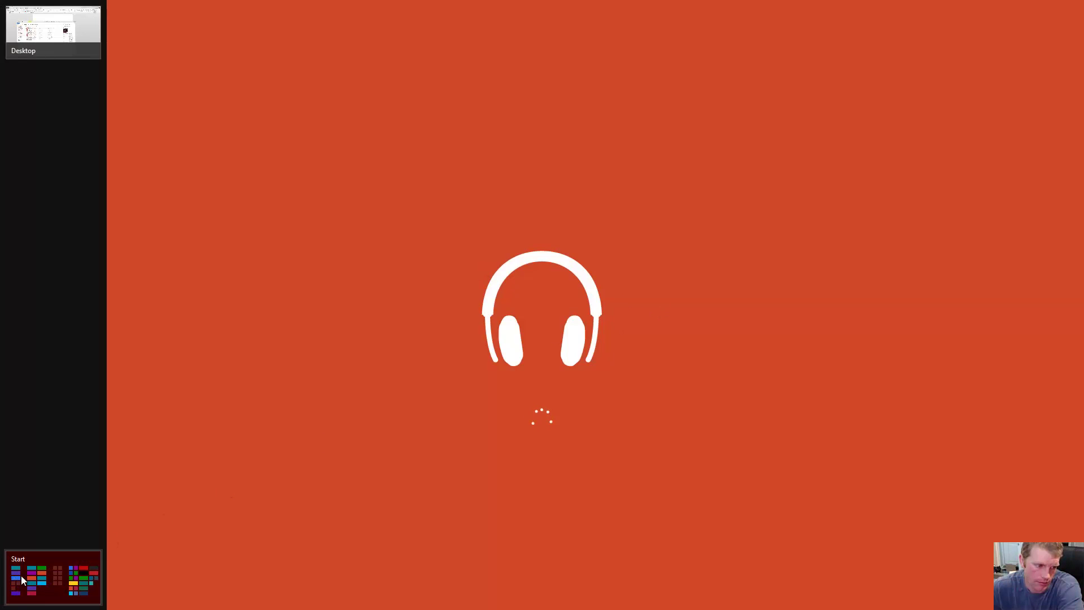
- Return to the desktop through the Start screen and close the running Music app
click(22, 575)
click(178, 511)
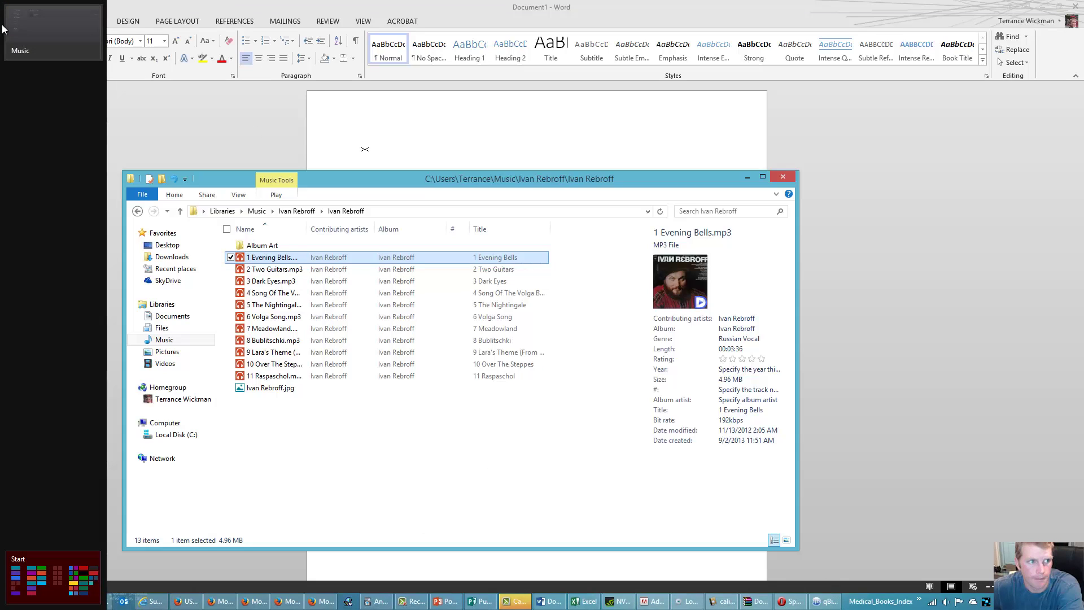
right_click(21, 23)
click(30, 35)
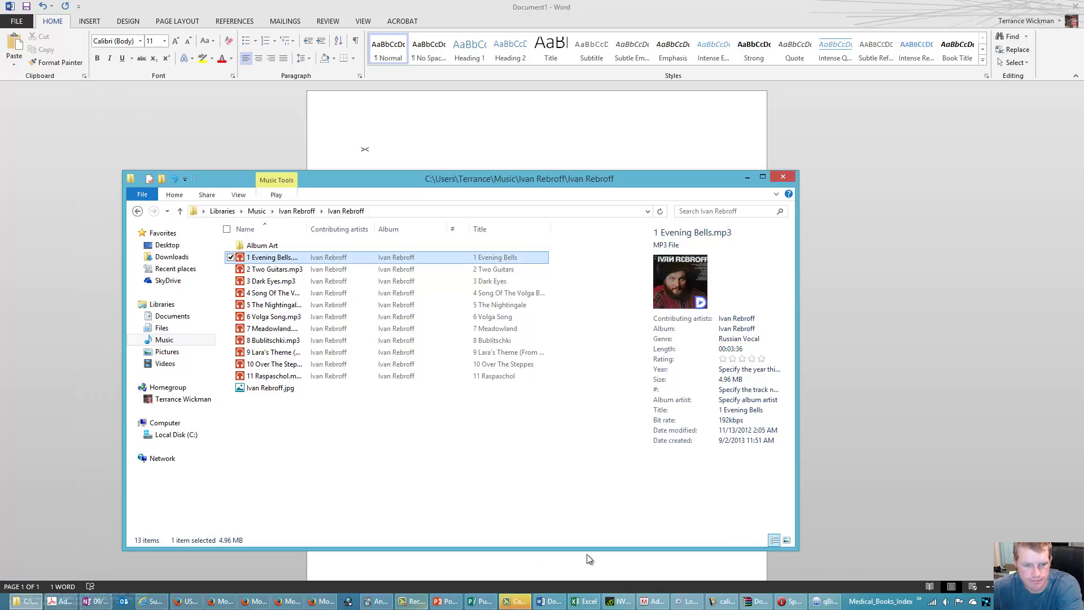
click(414, 601)
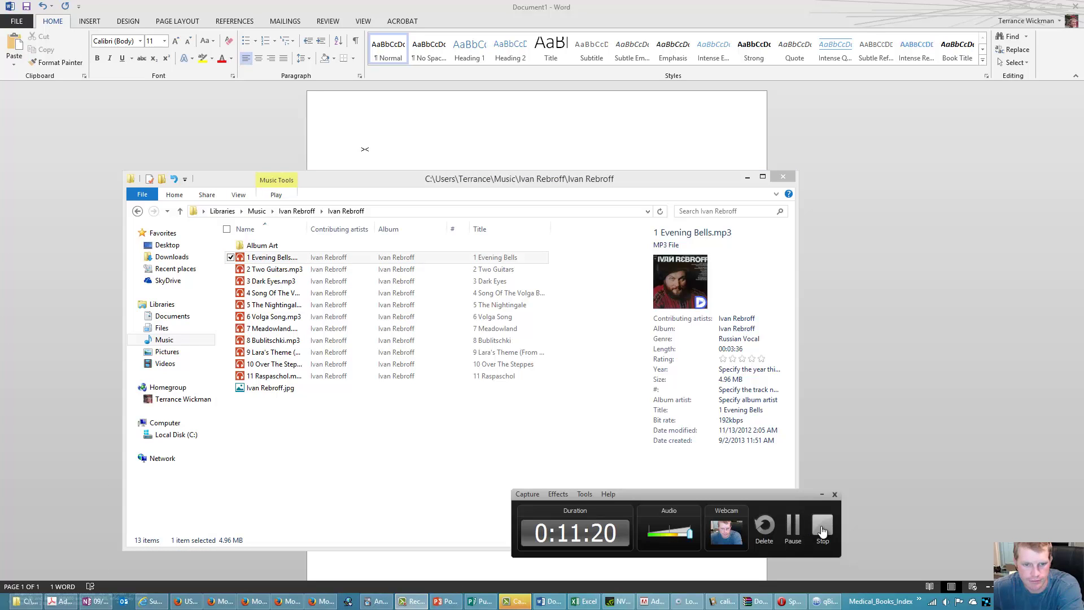